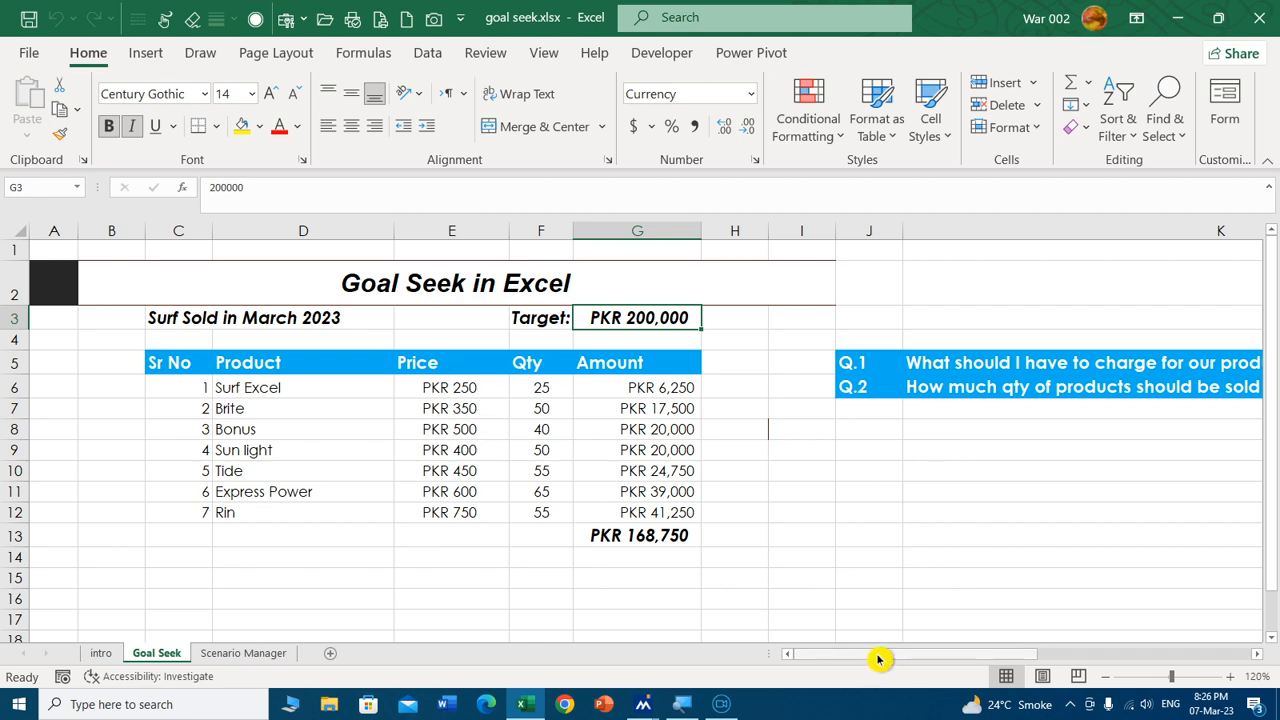
- Start a Goal Seek with the total amount cell G13 as the set cell and 200000 as the value to reach
drag(883, 655, 995, 655)
scroll(528, 456, right, 1)
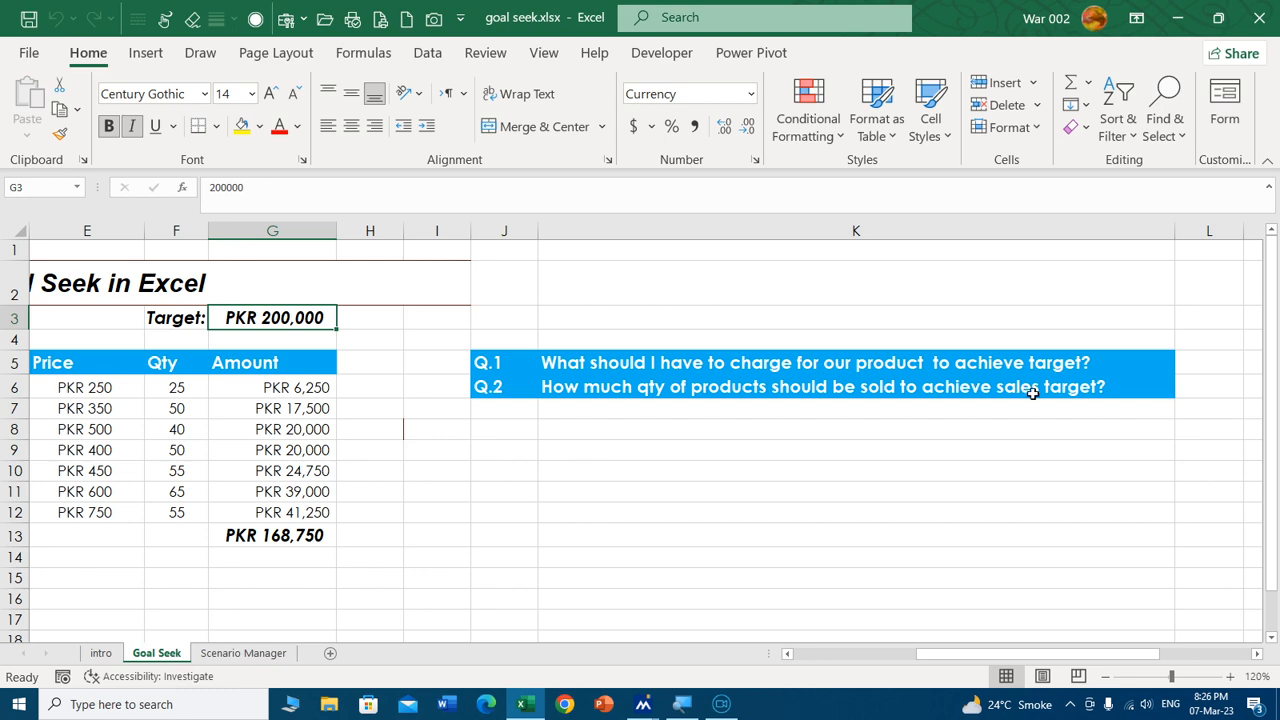
drag(925, 655, 775, 658)
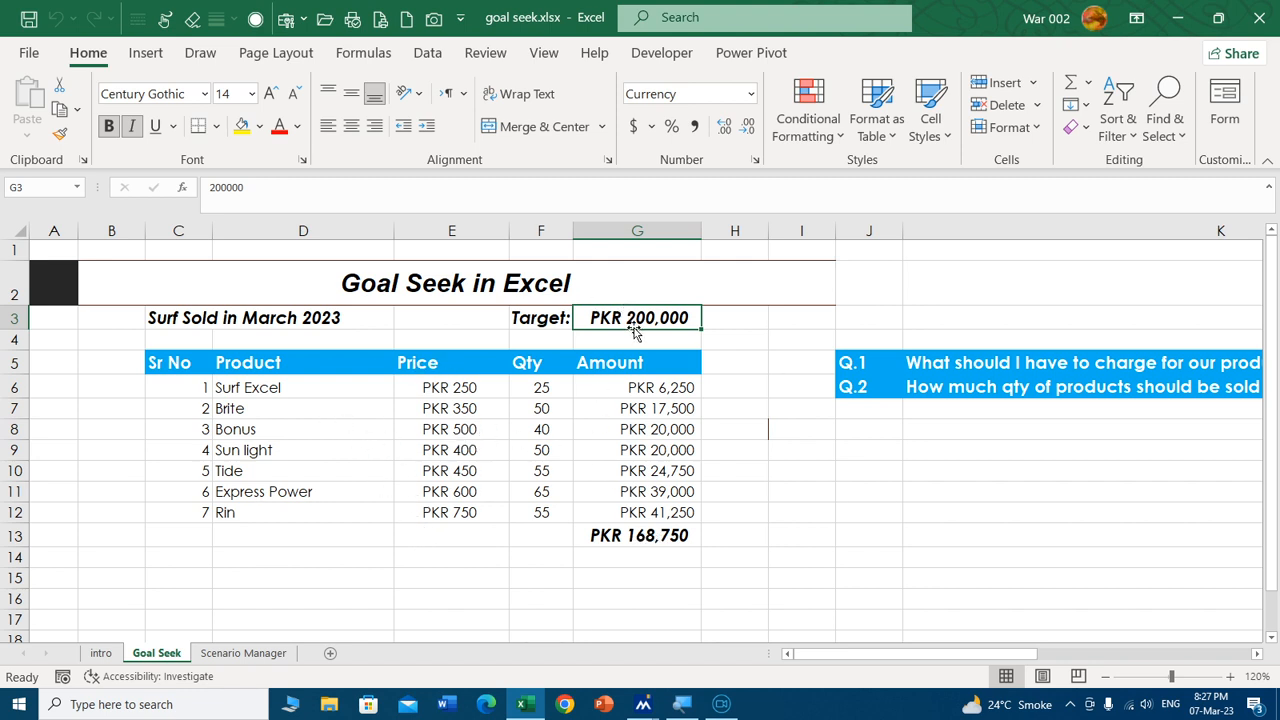
click(437, 55)
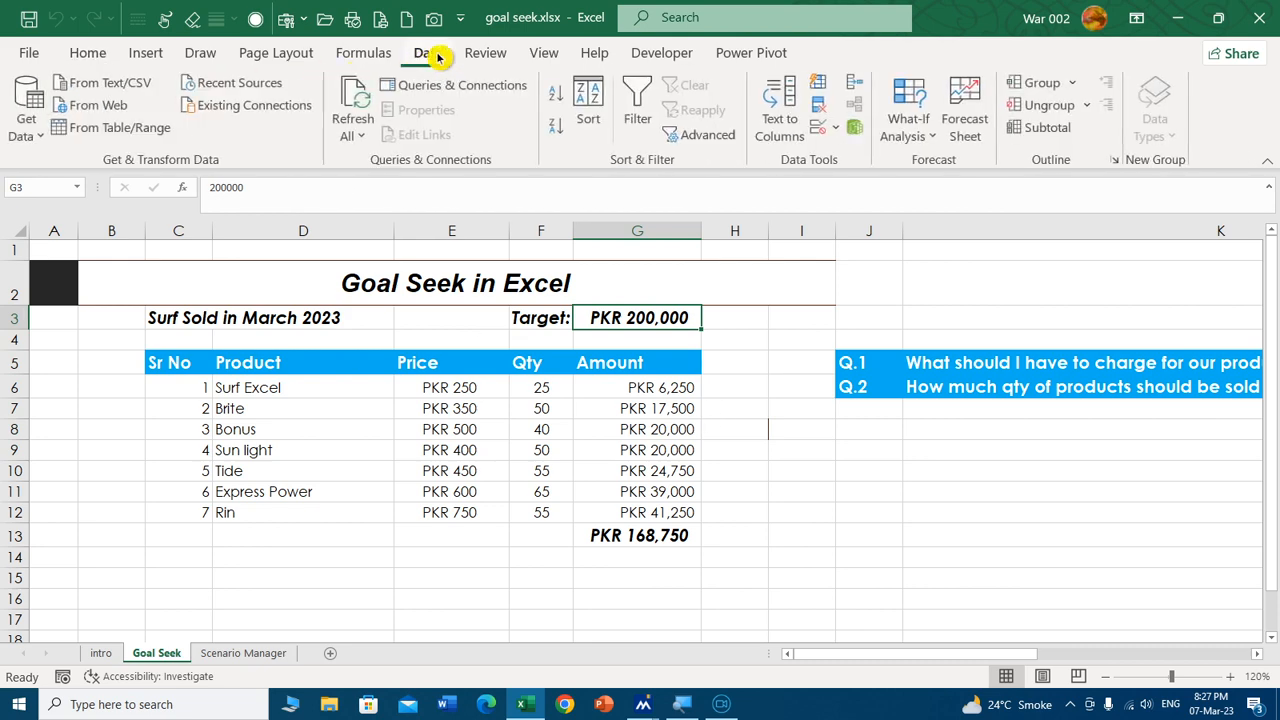
click(930, 142)
click(975, 194)
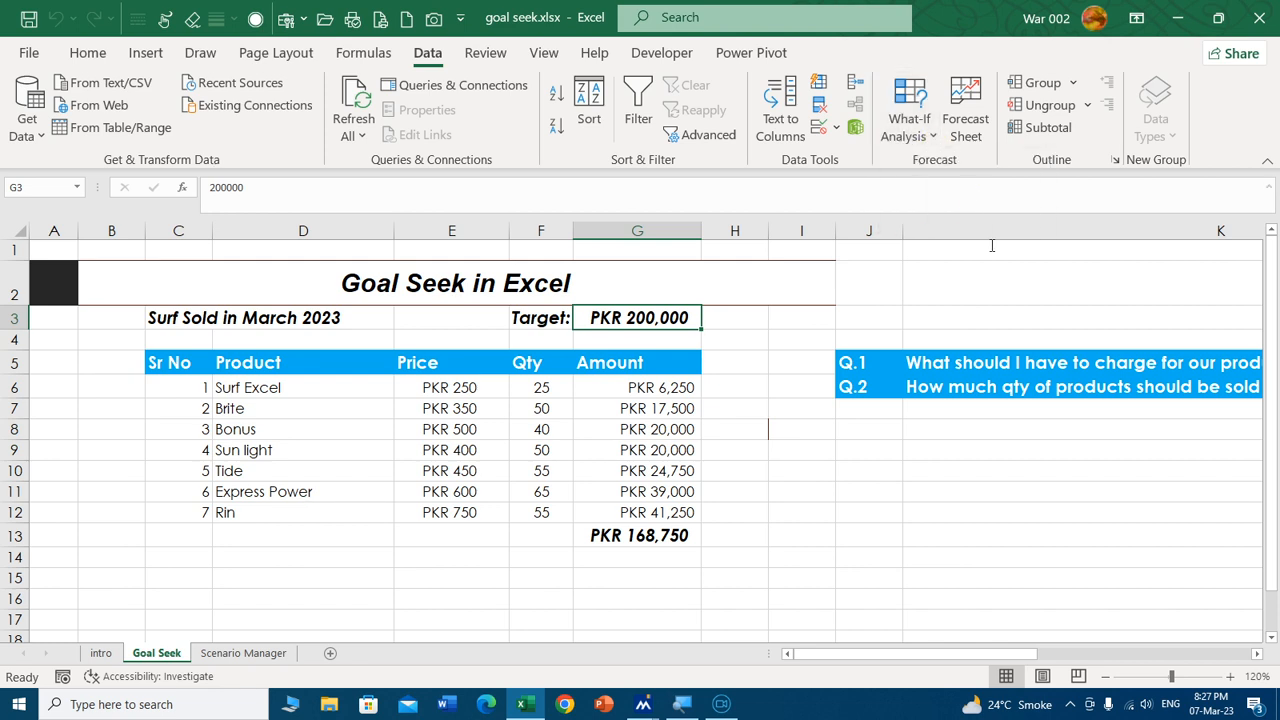
drag(820, 272, 706, 200)
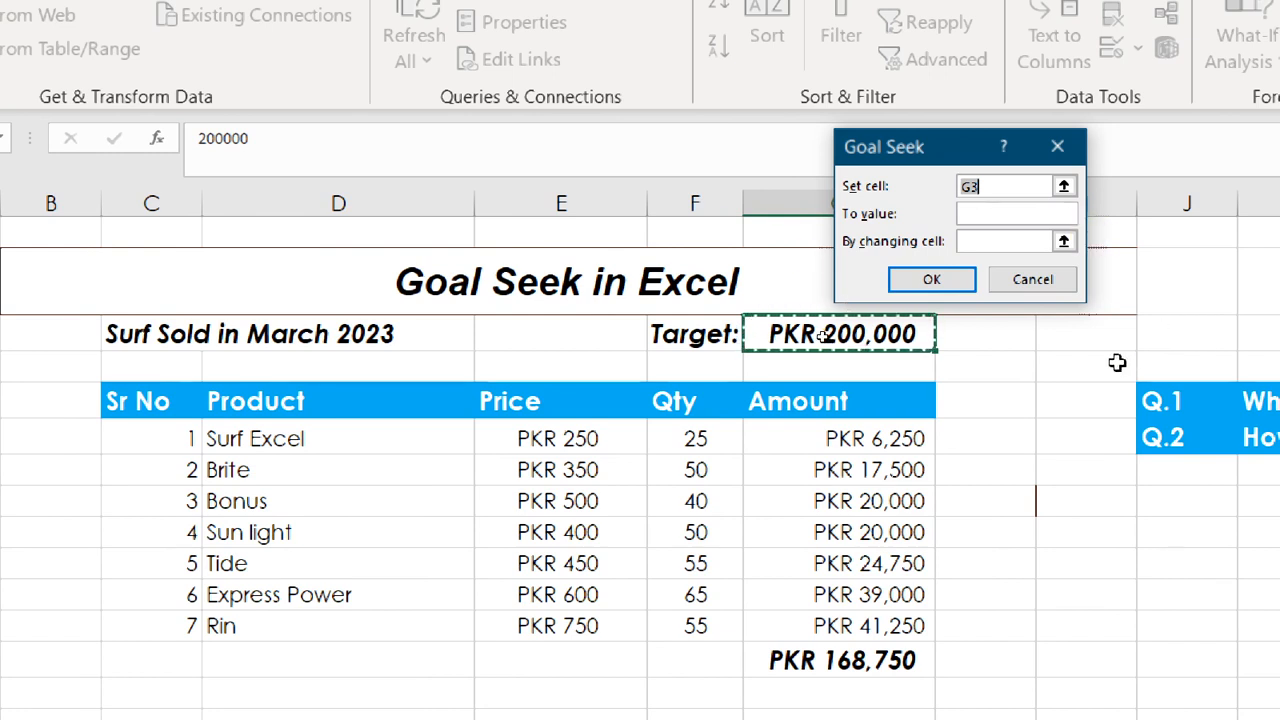
click(1068, 187)
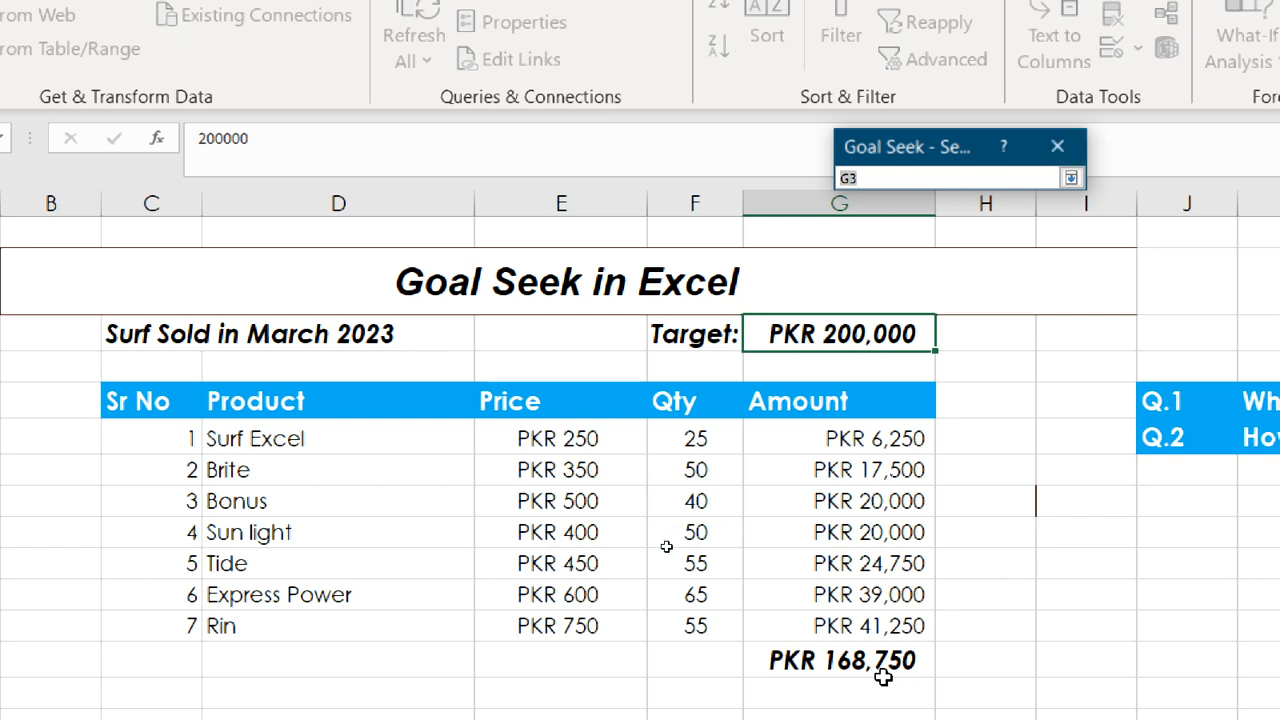
click(848, 660)
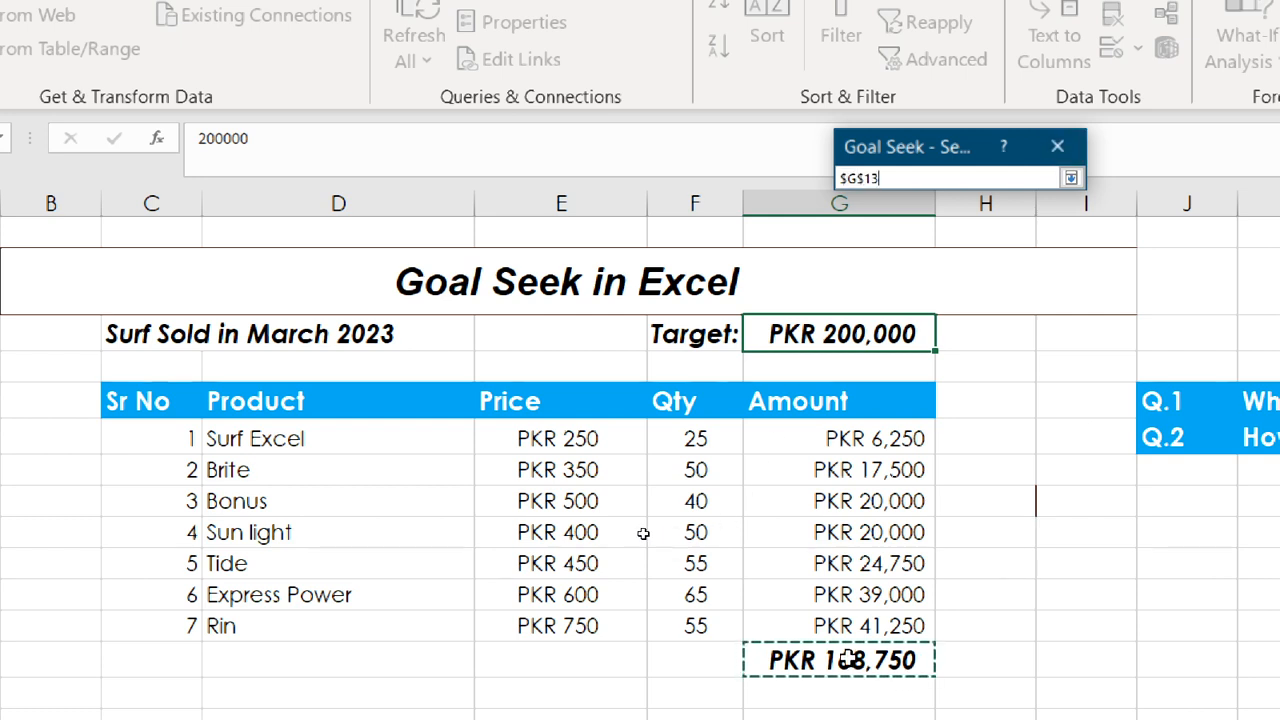
click(1060, 177)
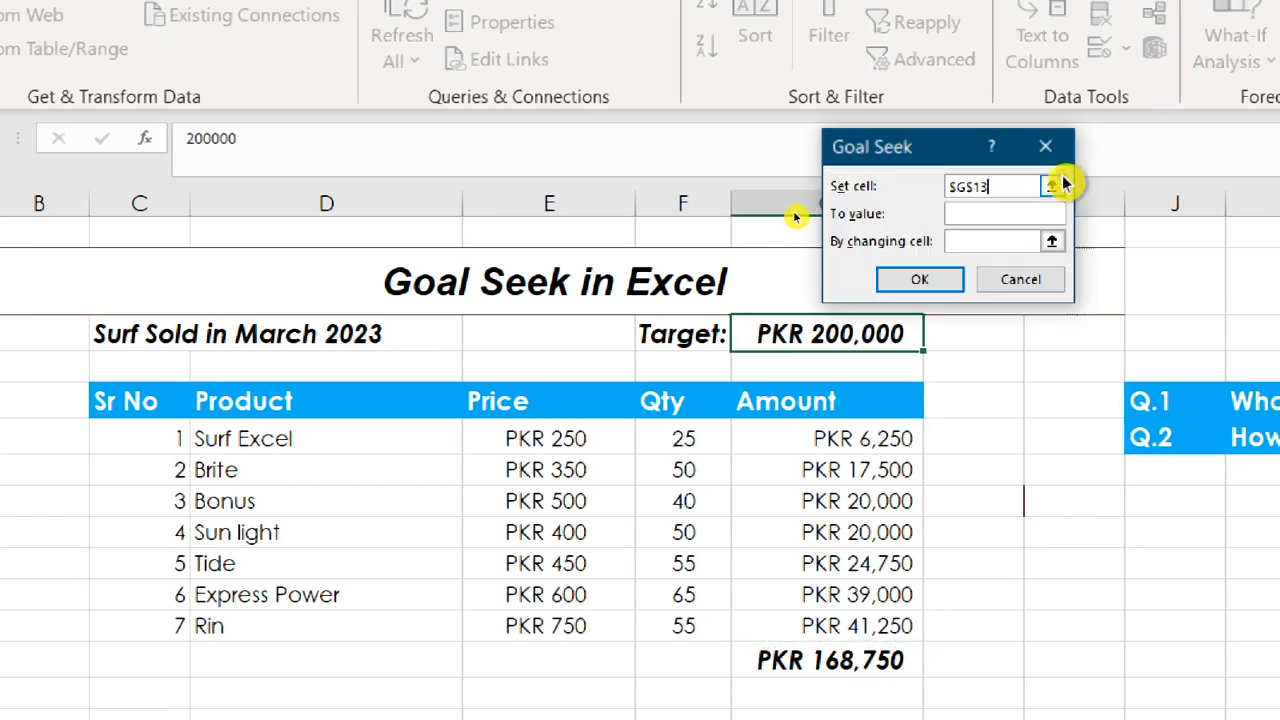
click(1020, 212)
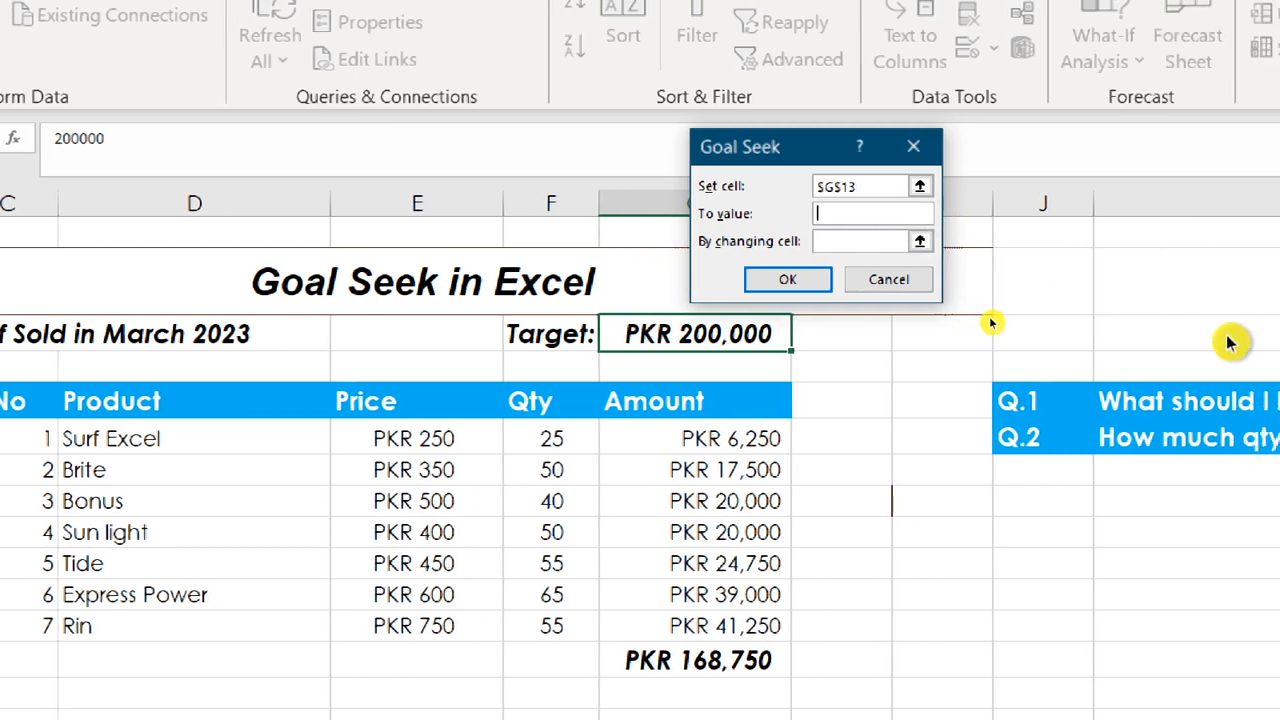
text(200)
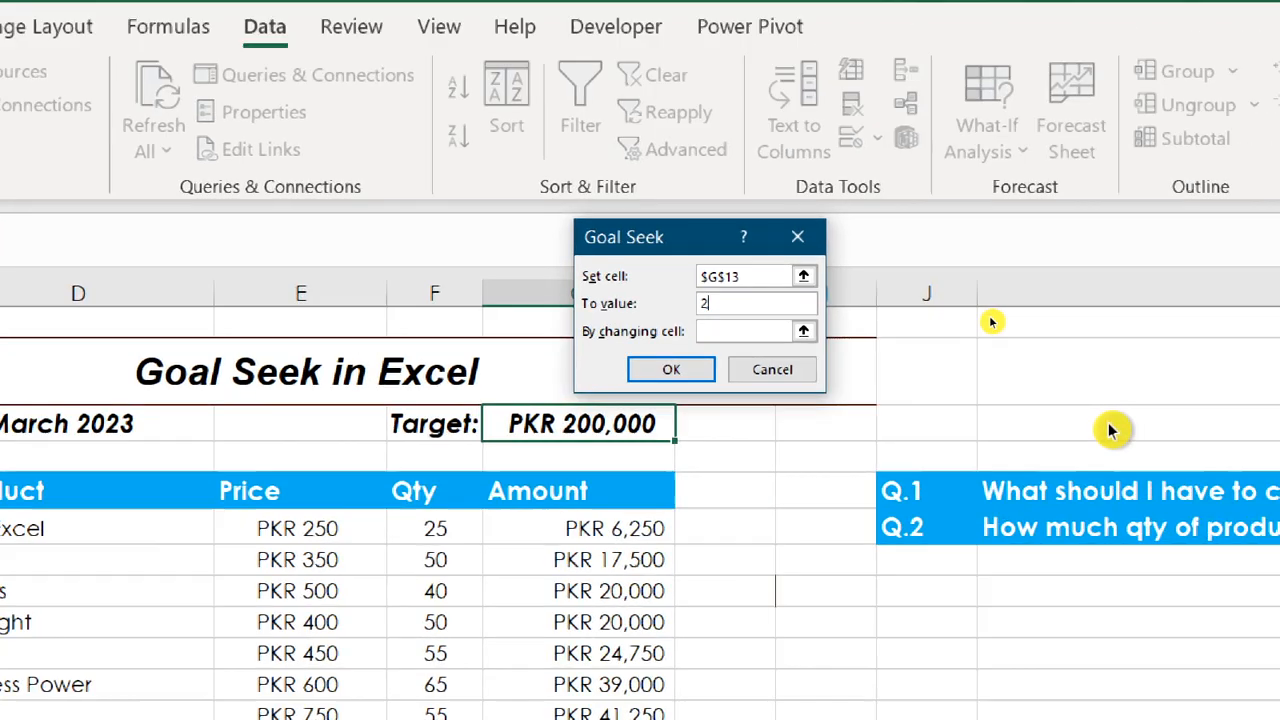
text(000)
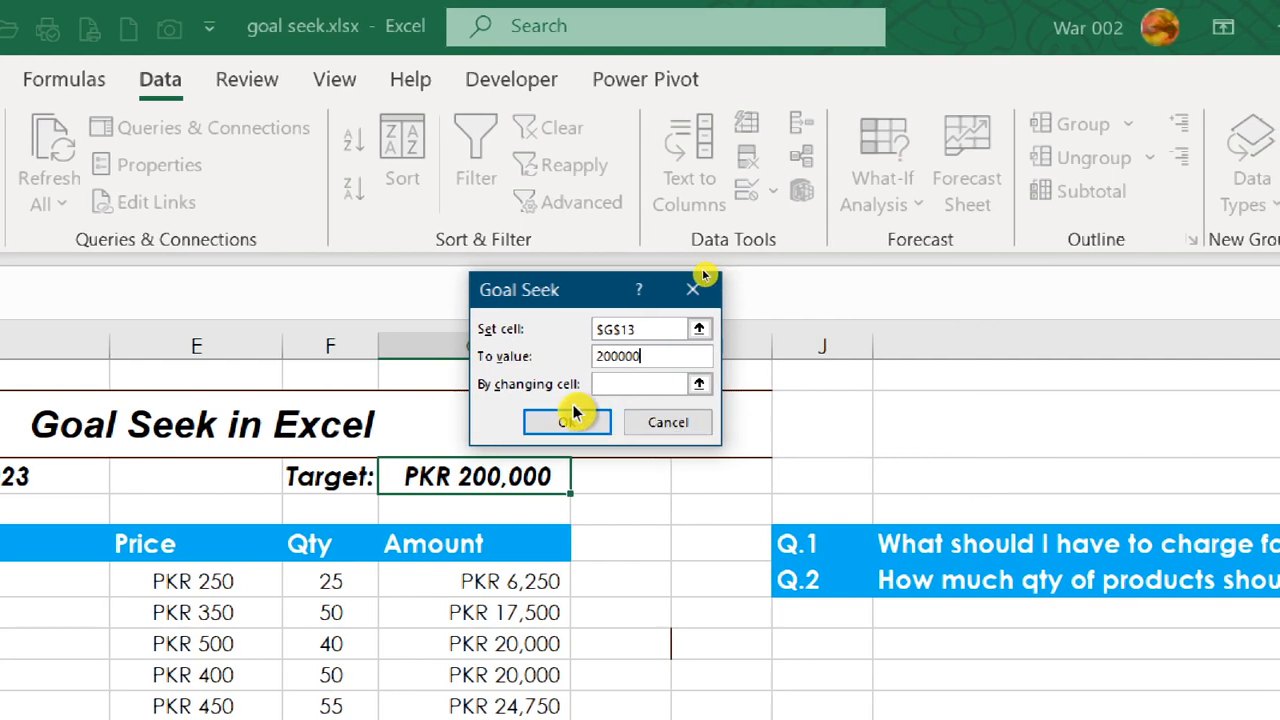
- Use Tide's price cell E10 as the changing cell, then run Goal Seek and accept the solution
click(703, 392)
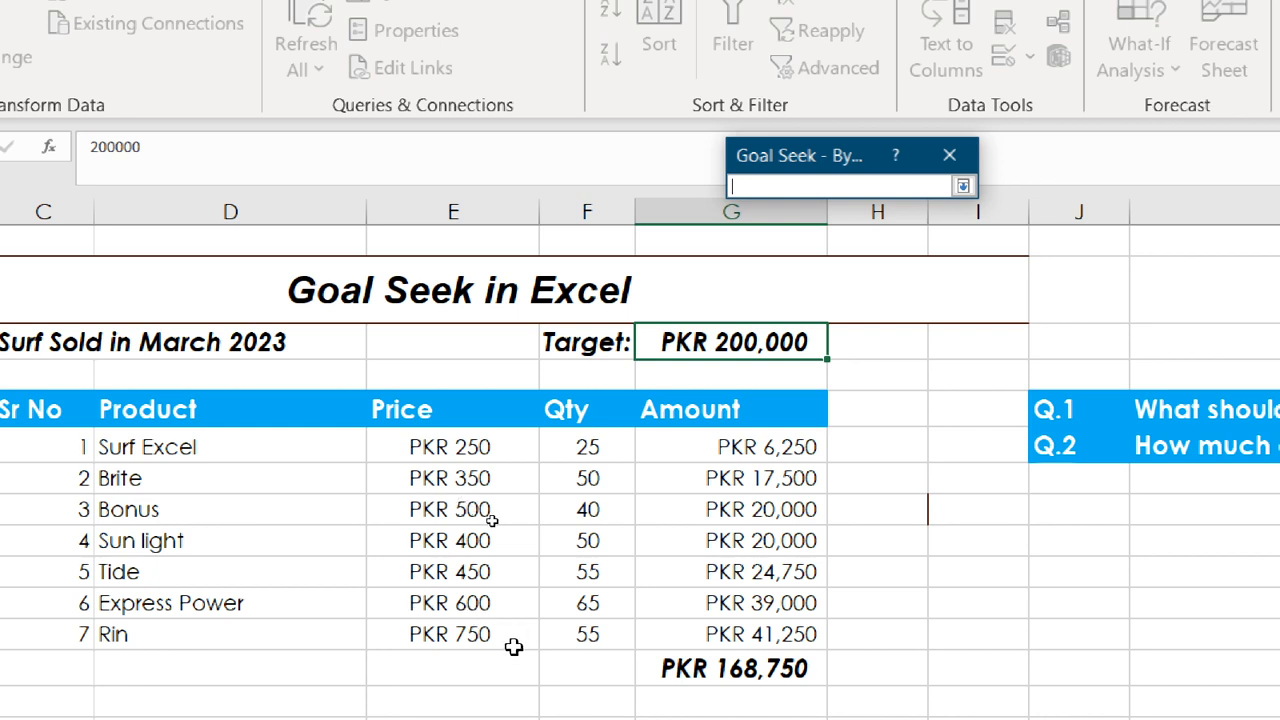
click(500, 572)
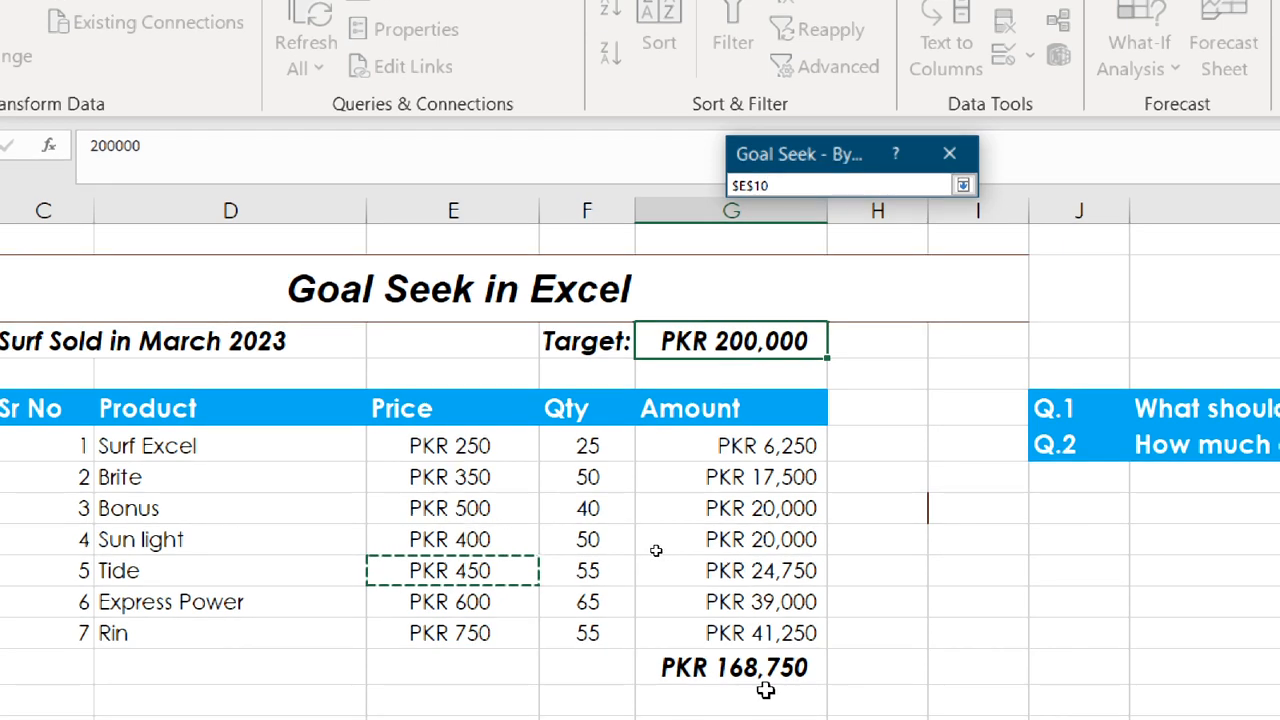
click(963, 193)
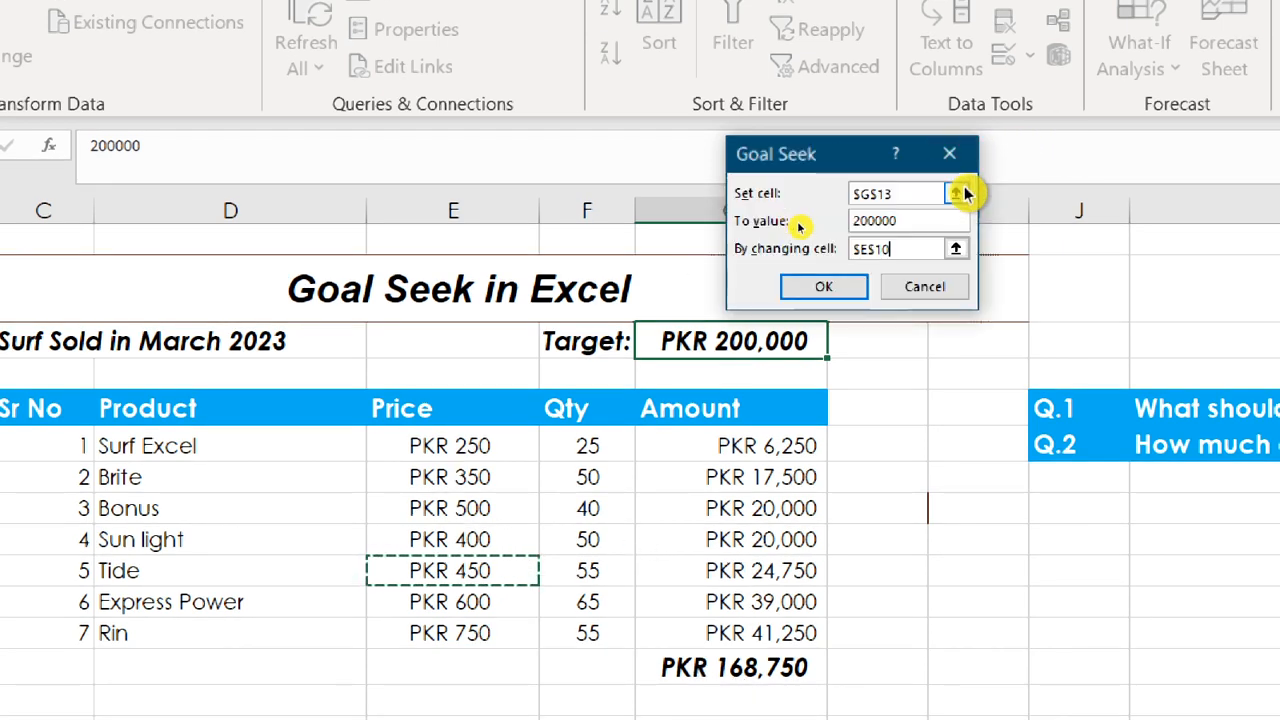
click(831, 289)
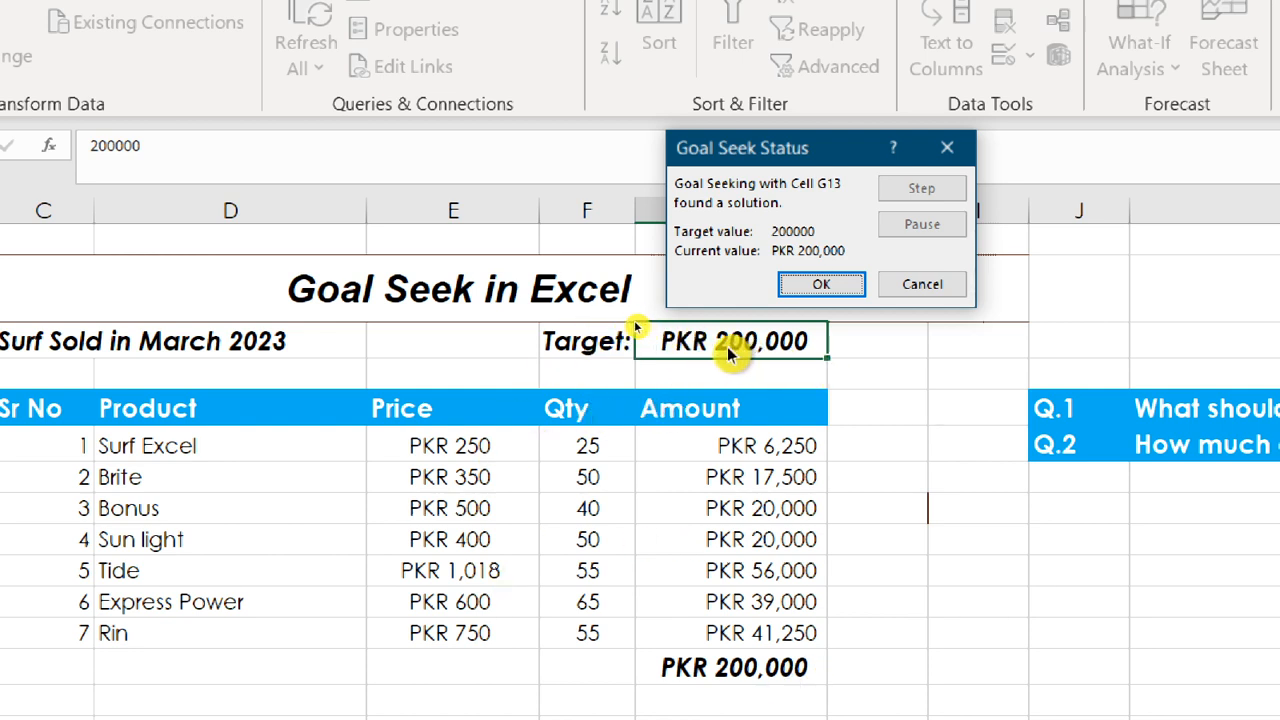
click(838, 280)
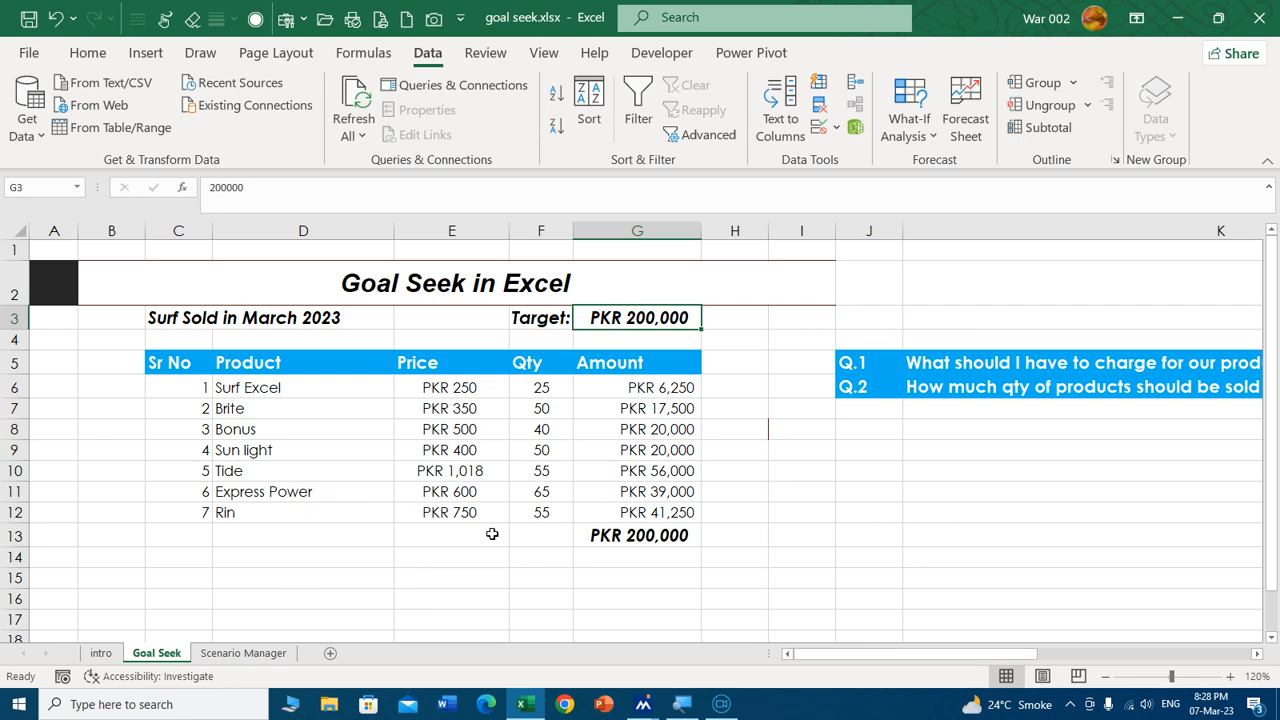
- Undo the Goal Seek change to Tide's price and review the Q.2 question about the quantity to sell
key(ctrl+z)
drag(894, 654, 1018, 648)
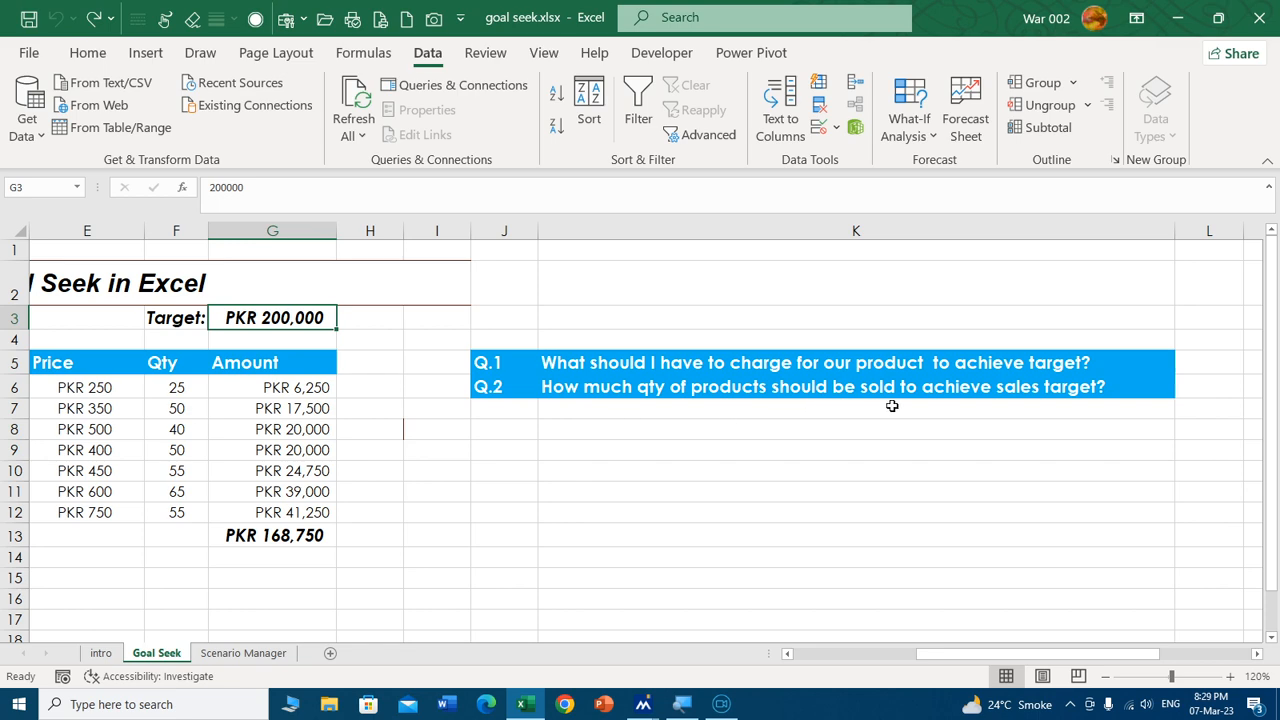
drag(930, 654, 766, 655)
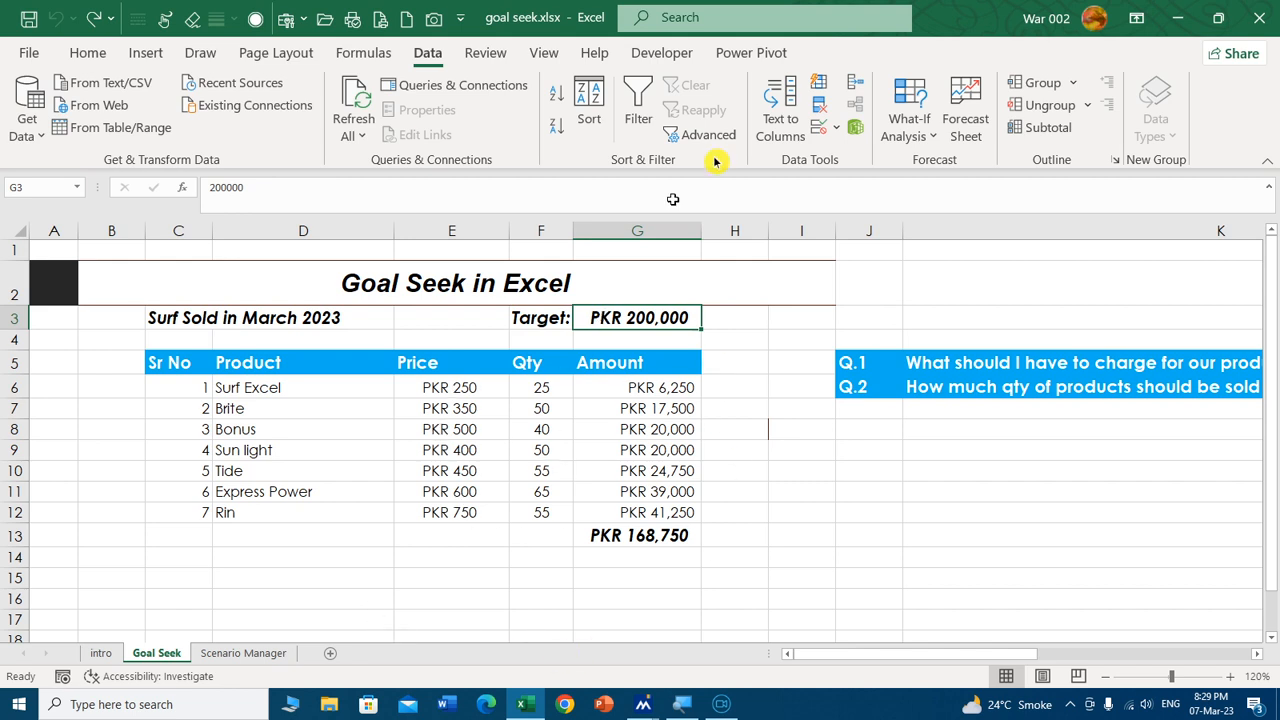
- Start a new Goal Seek that sets the total amount cell G13 to 200000
click(928, 121)
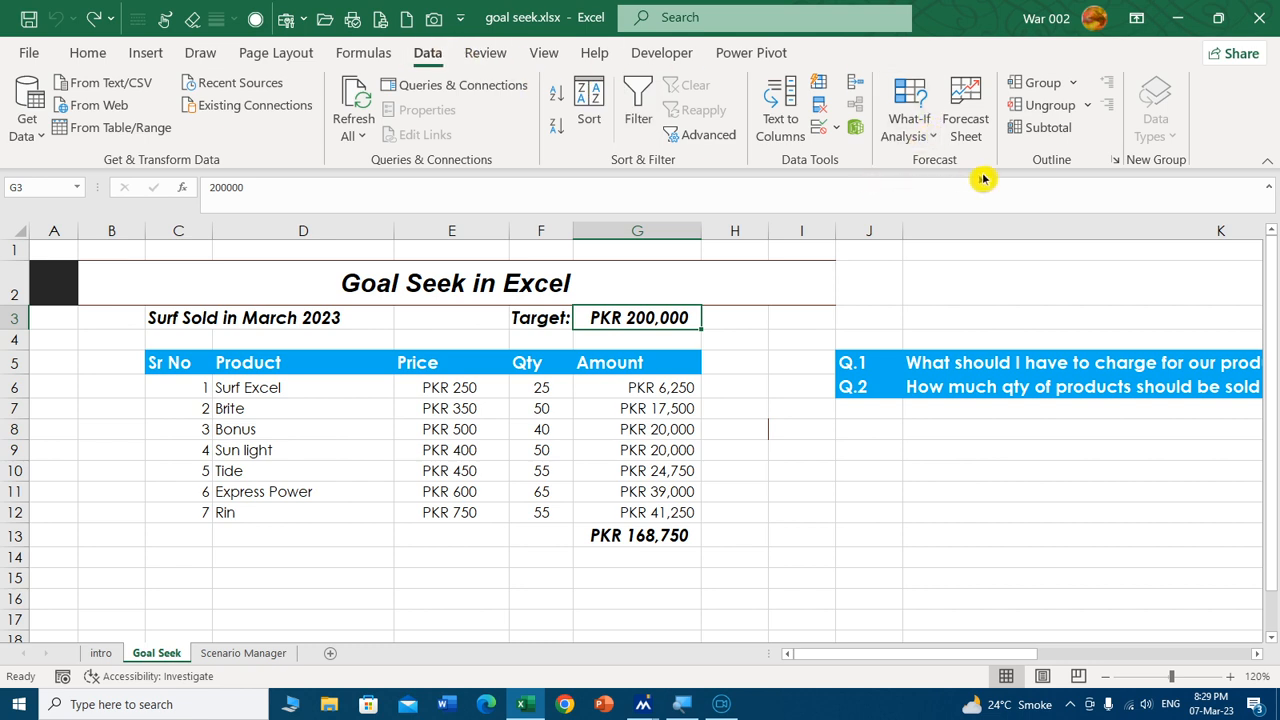
click(925, 138)
click(958, 192)
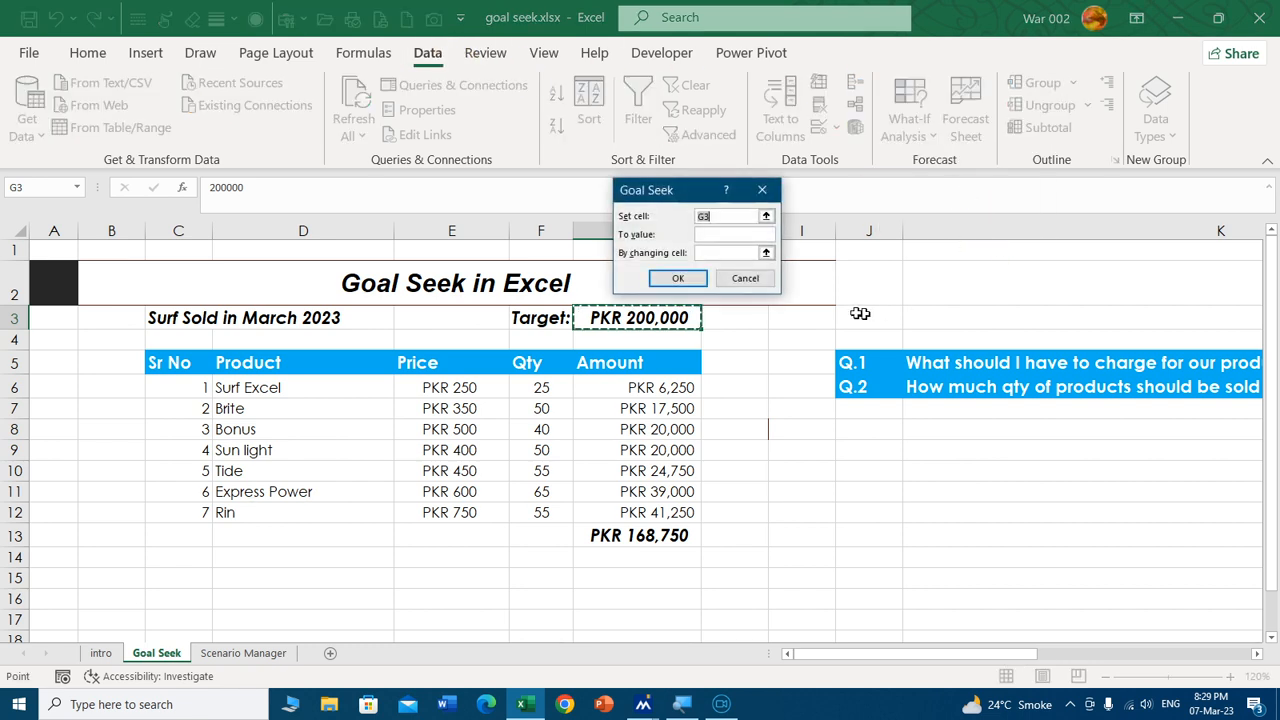
click(766, 222)
click(665, 535)
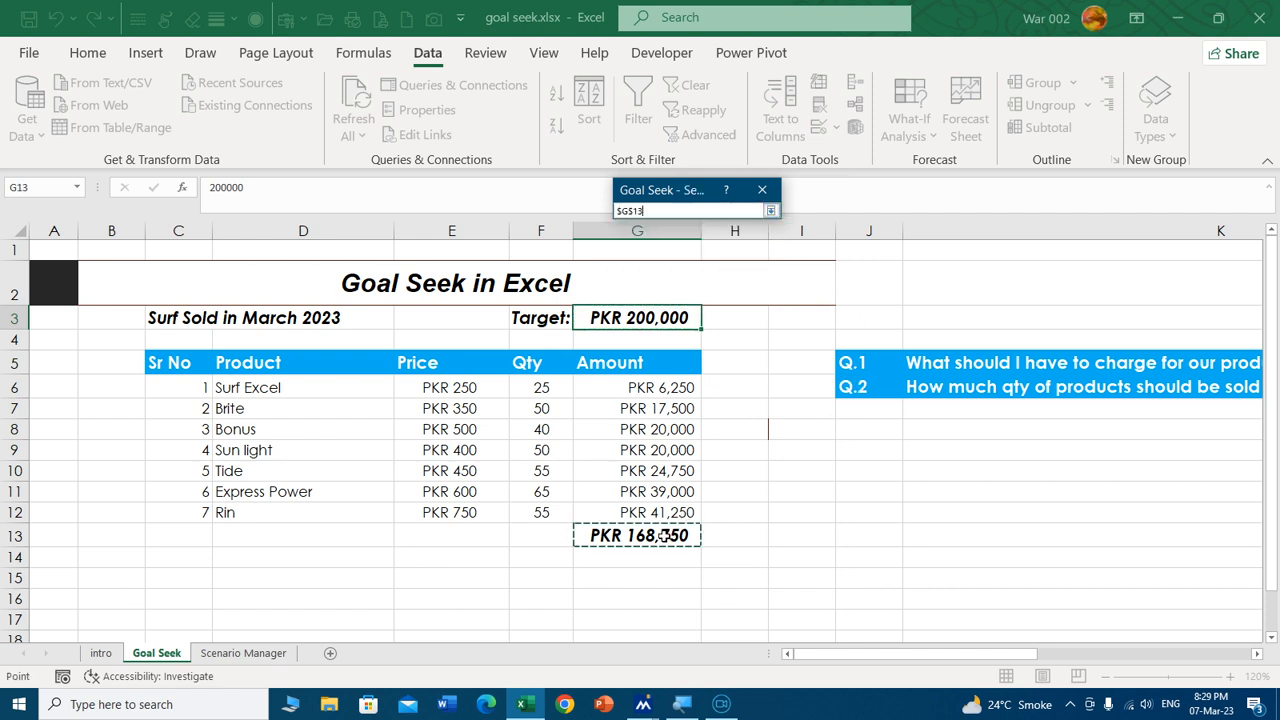
click(770, 211)
click(732, 237)
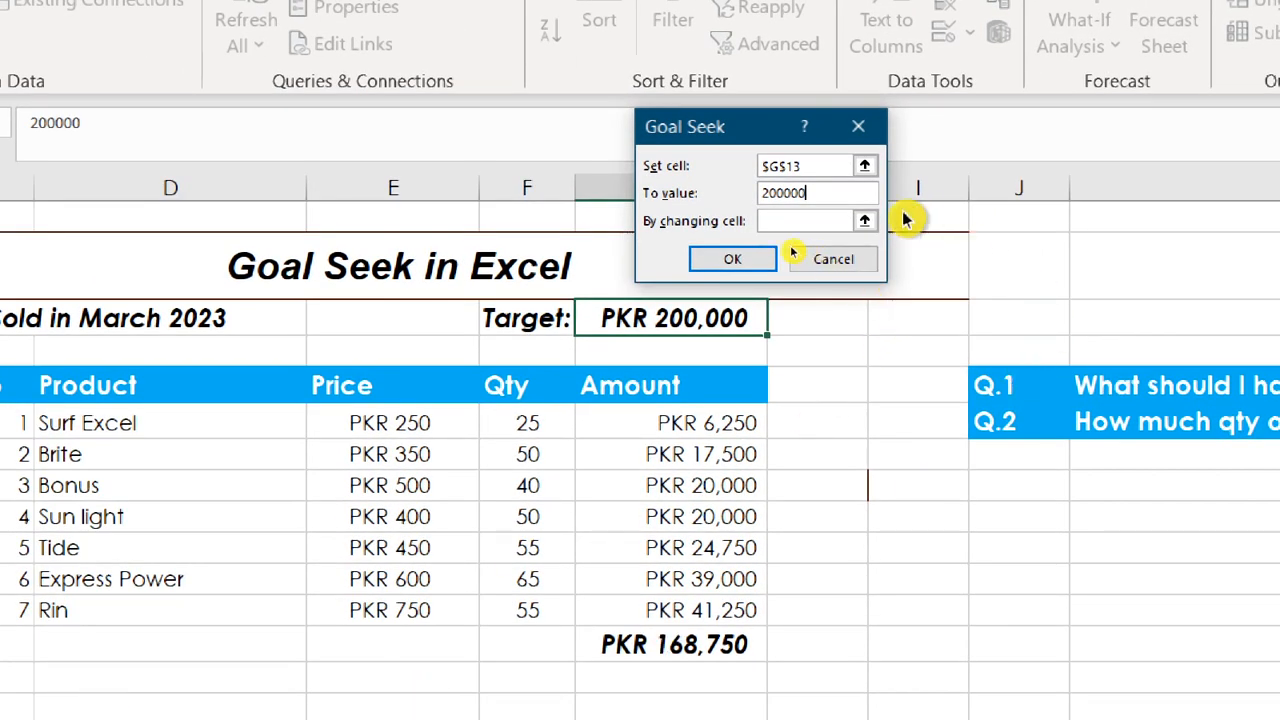
- Run Goal Seek with Express Power's quantity cell F11 as the changing cell, then discard the solution
click(864, 220)
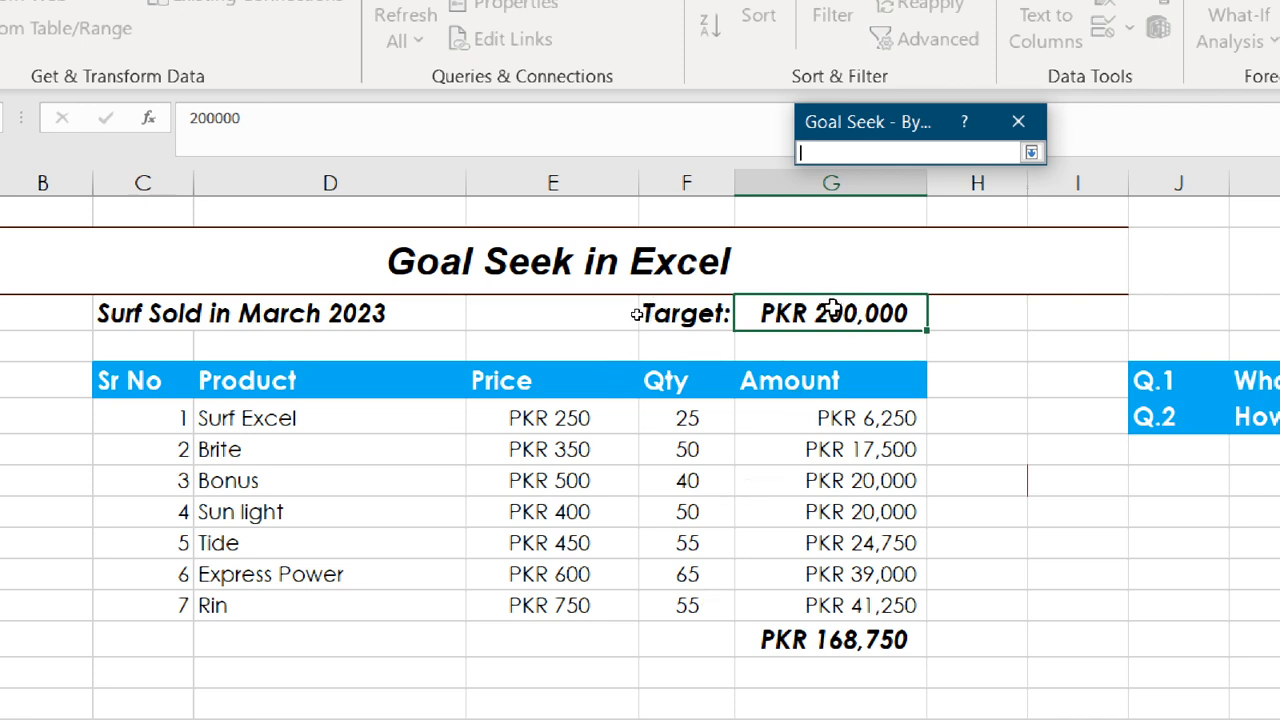
click(687, 577)
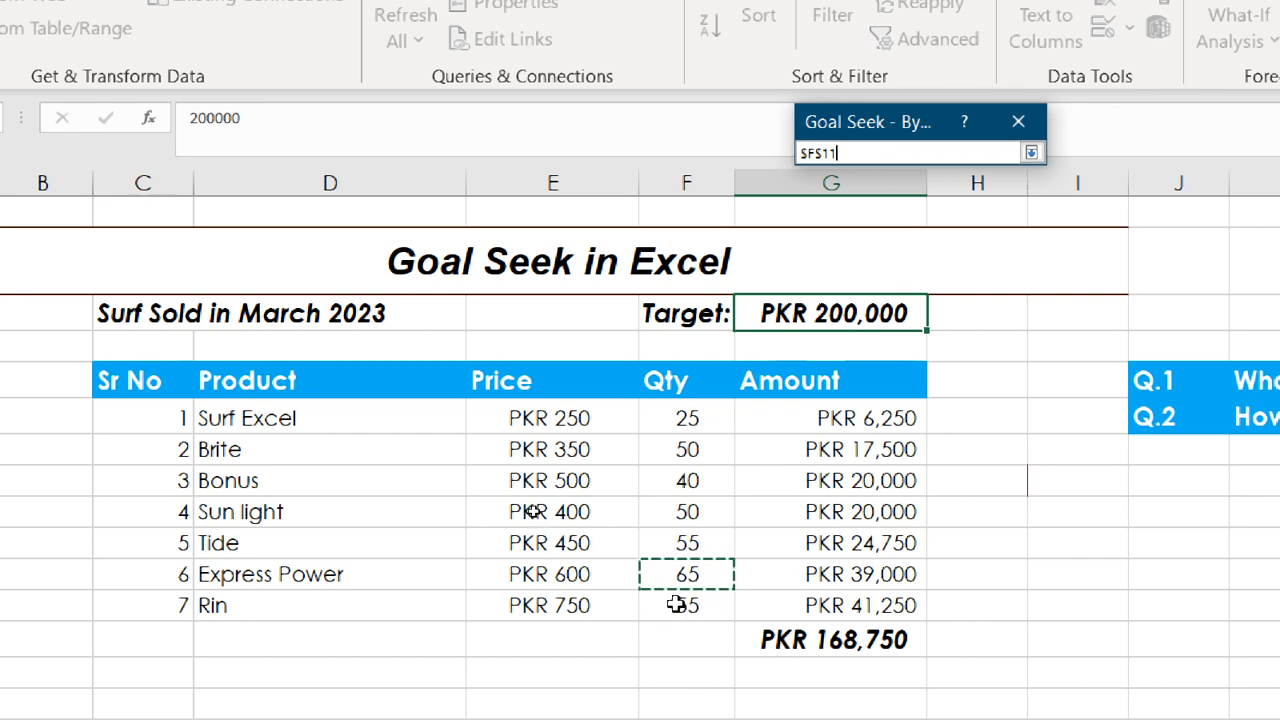
click(1031, 152)
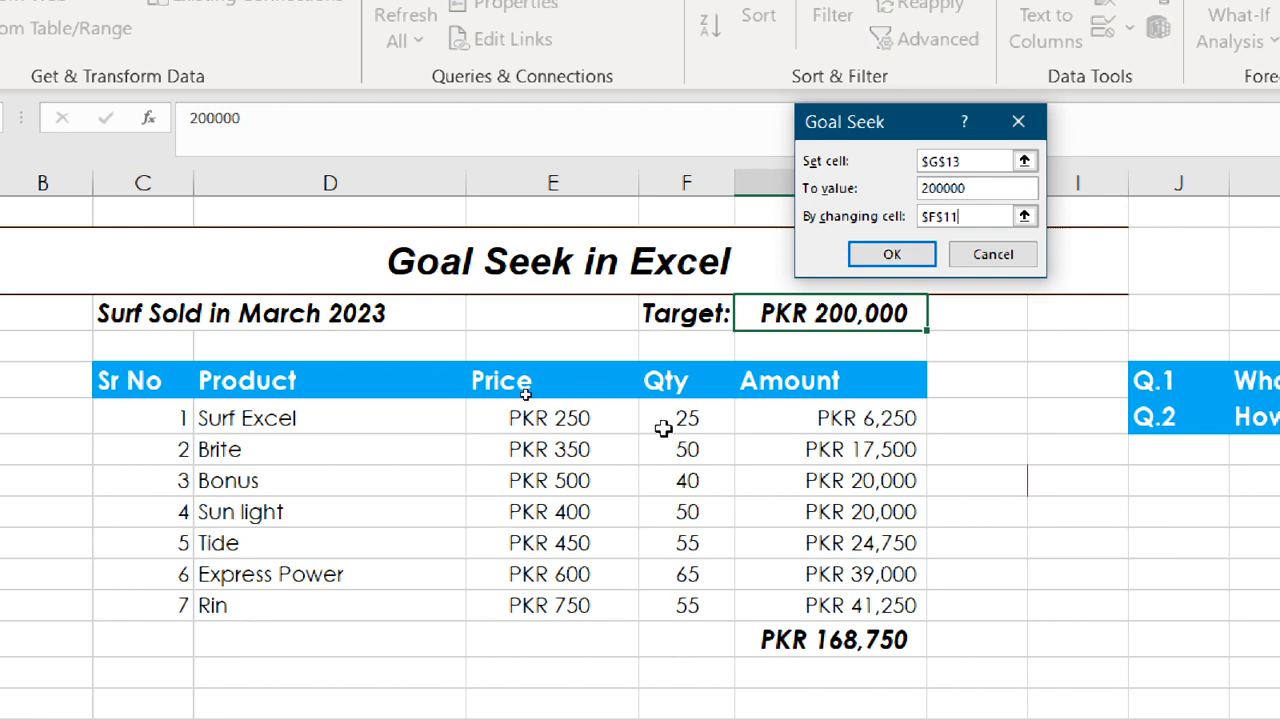
click(891, 254)
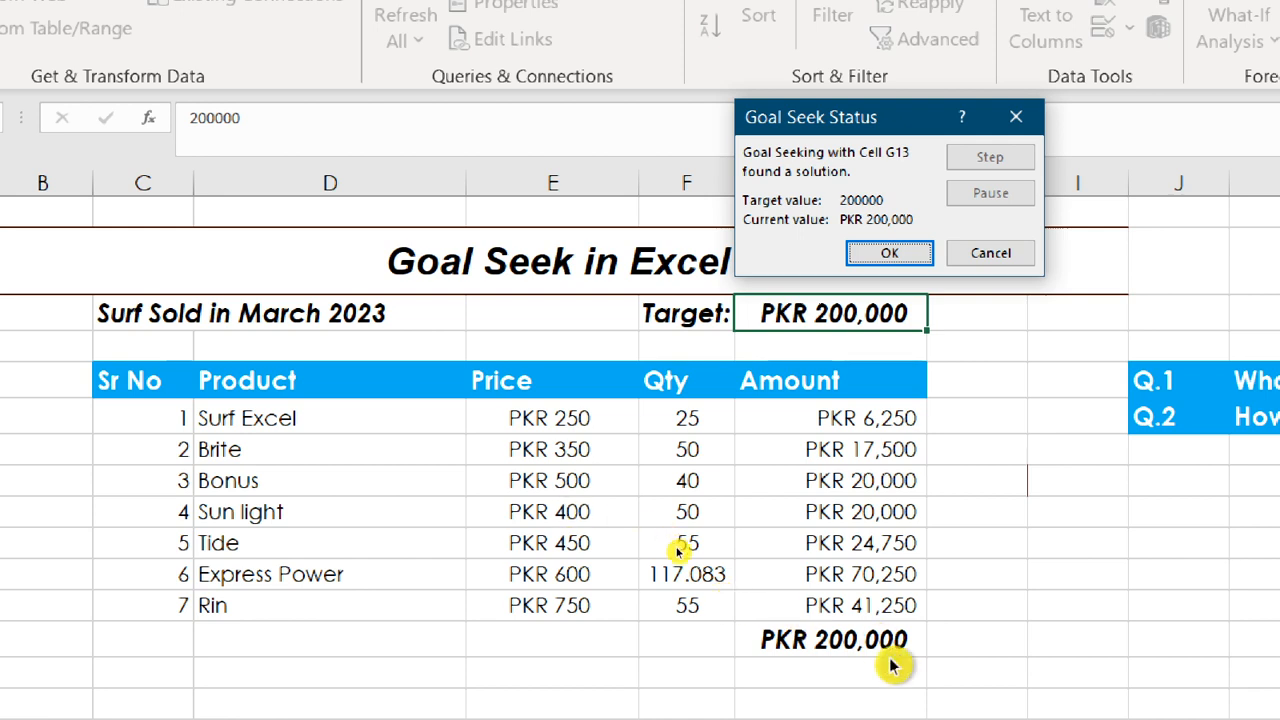
click(1000, 253)
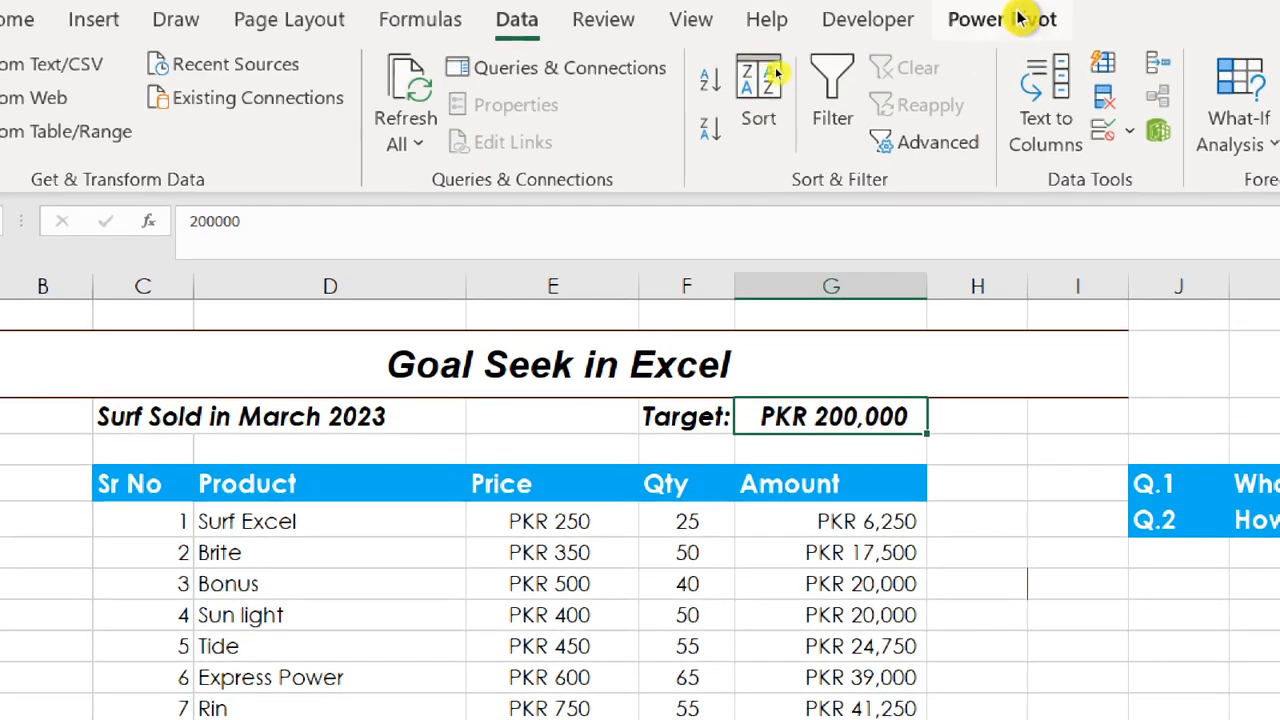
- Reopen Goal Seek and define the total amount cell G13 as the set cell with a target value of 200000
click(1213, 140)
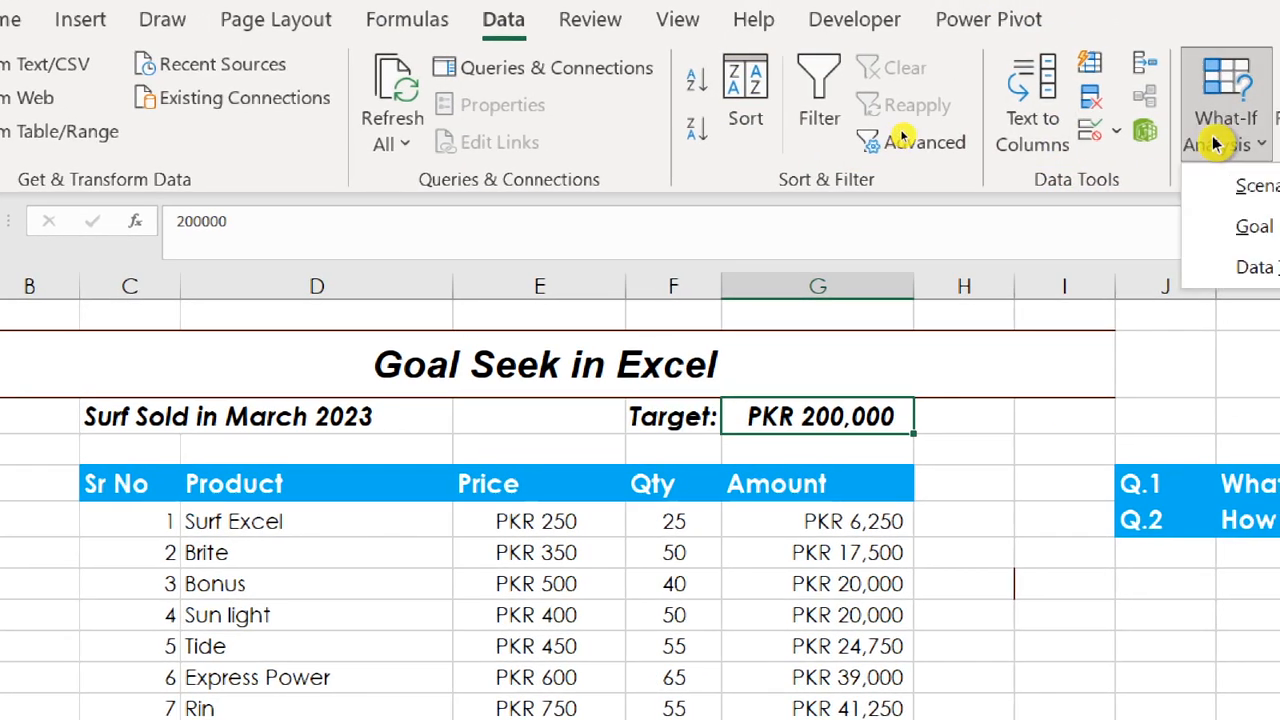
click(1206, 214)
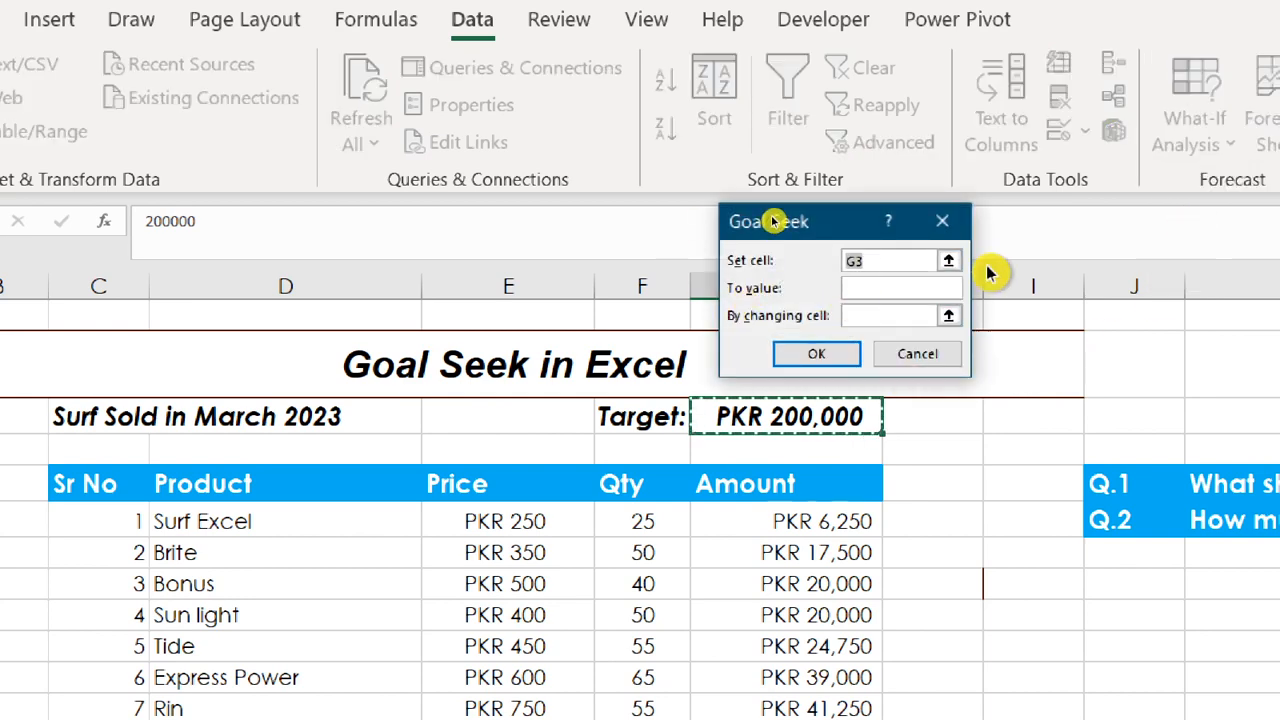
click(948, 260)
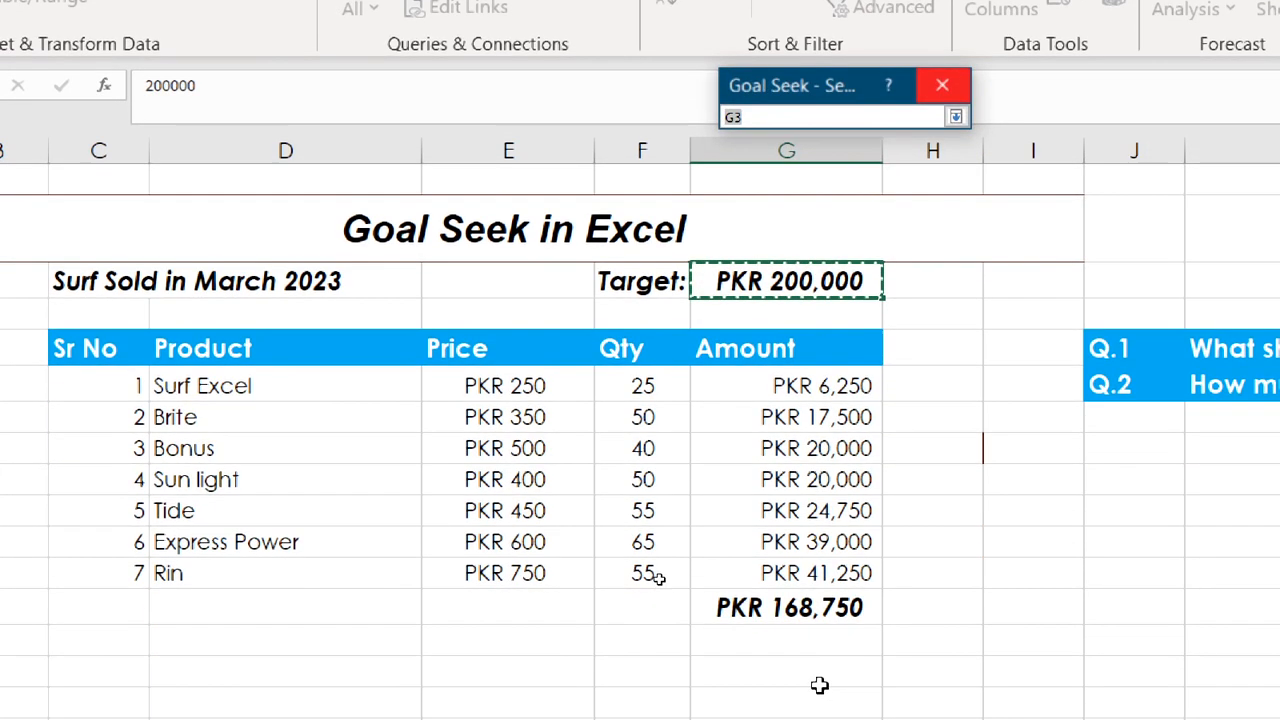
click(789, 605)
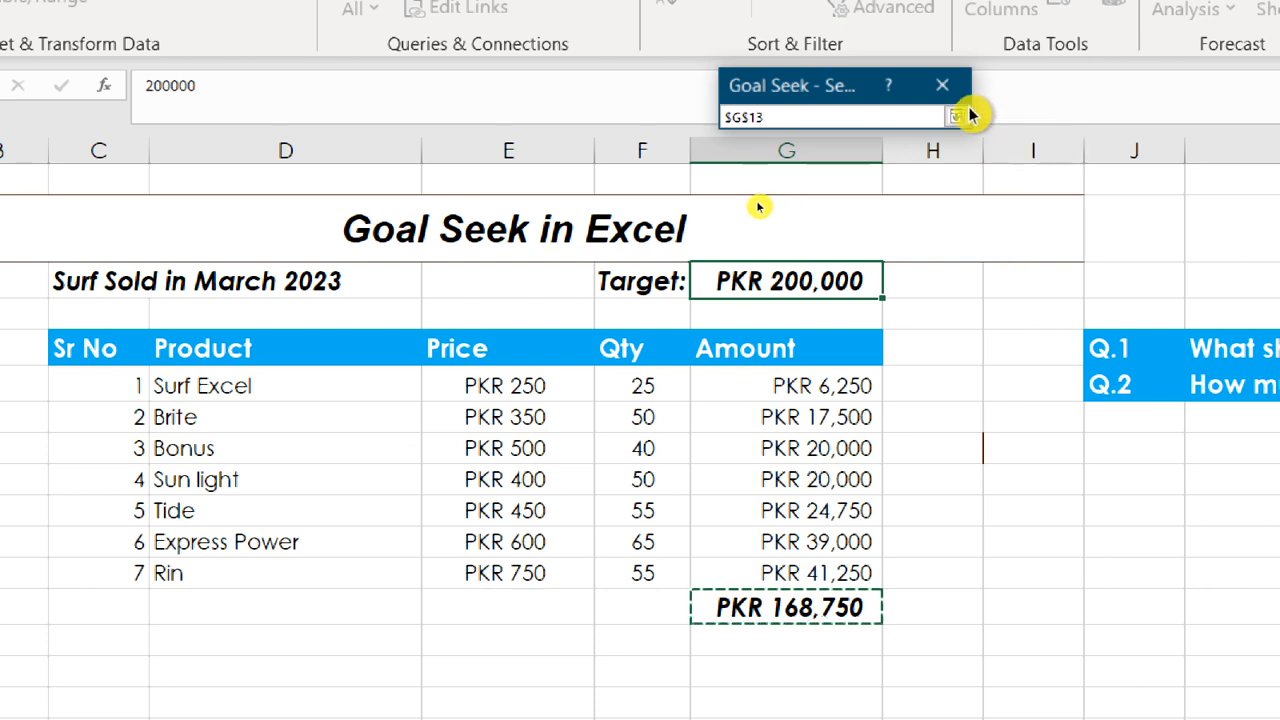
click(956, 116)
click(894, 148)
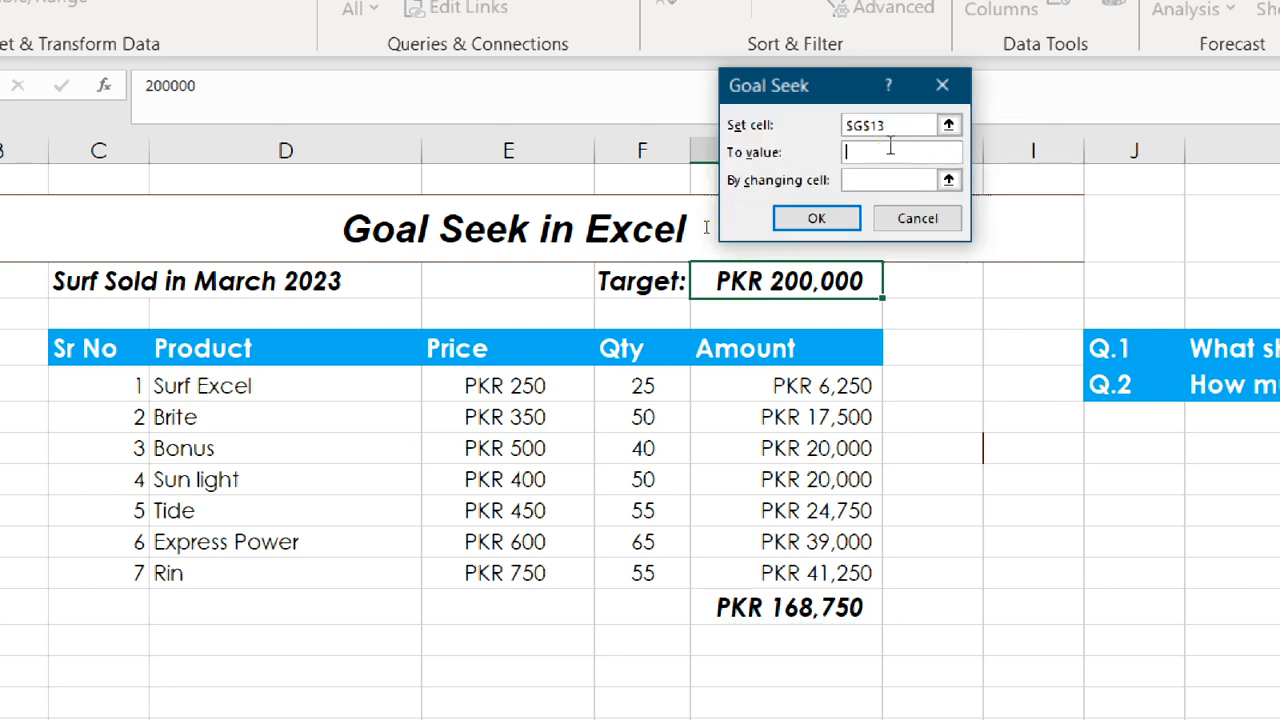
text(200000)
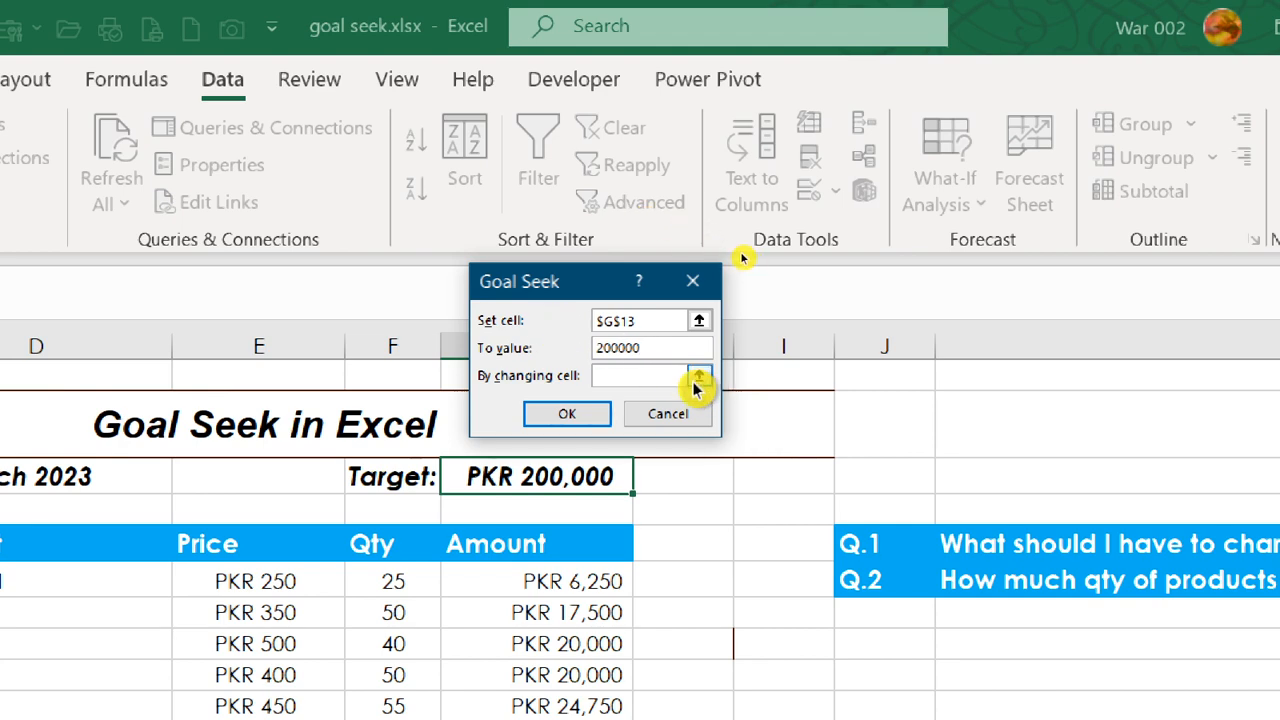
- Run Goal Seek with Surf Excel's quantity cell F6 as the changing cell and keep the solution
click(697, 382)
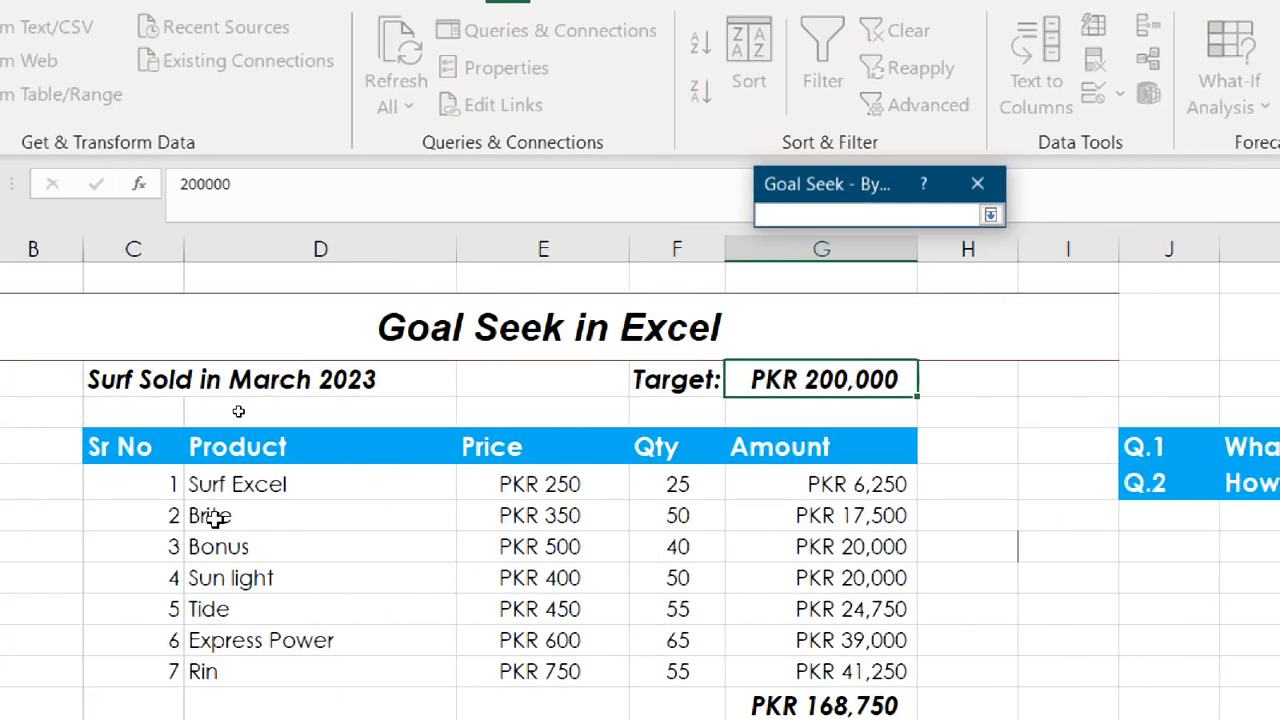
click(690, 480)
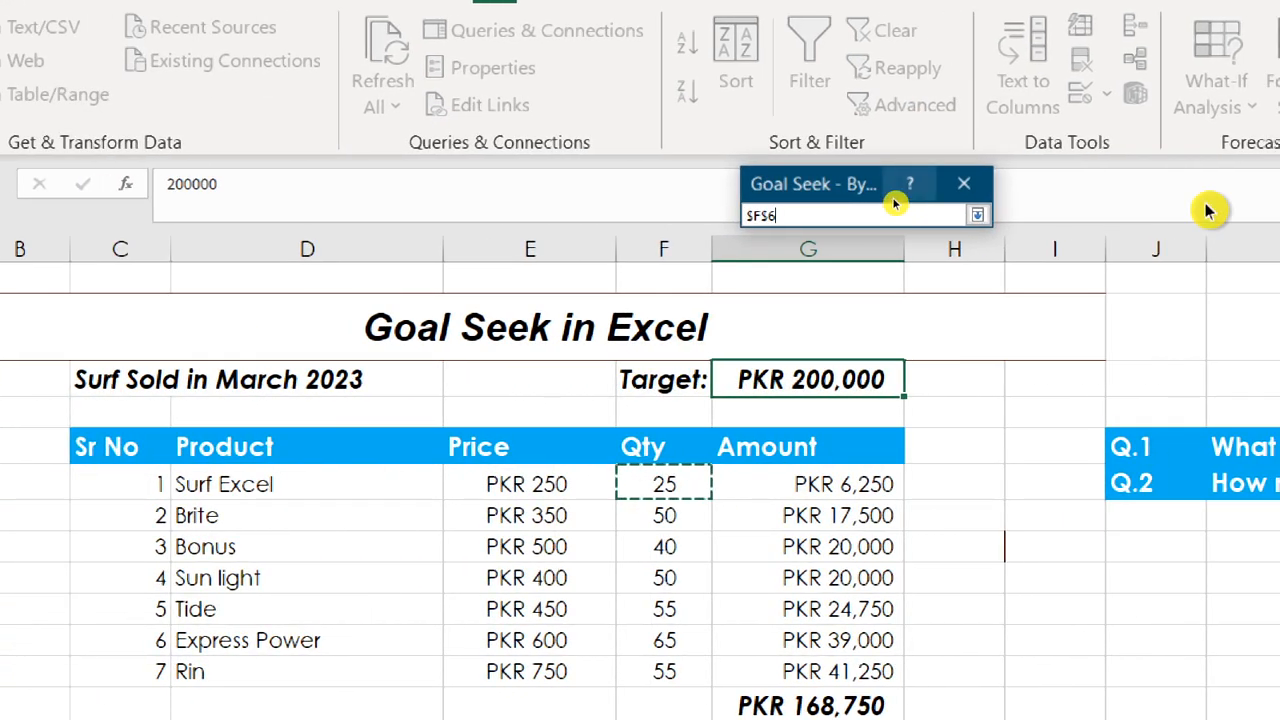
click(977, 215)
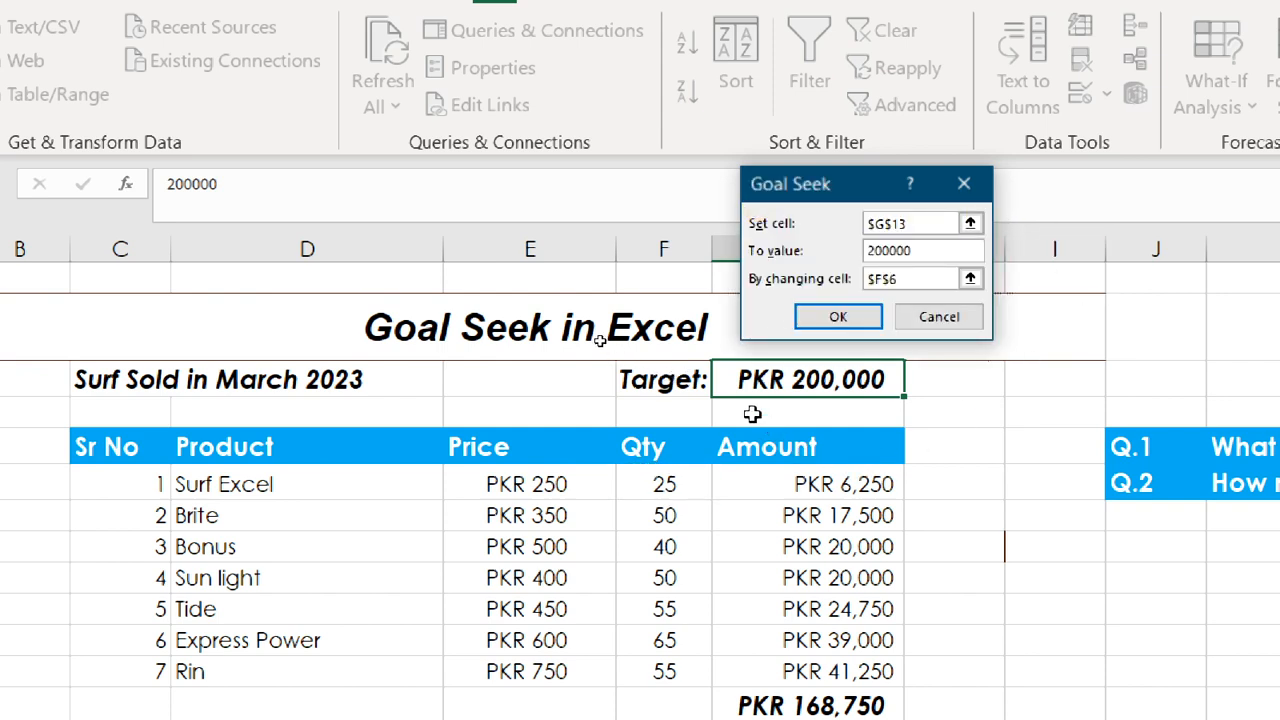
click(851, 318)
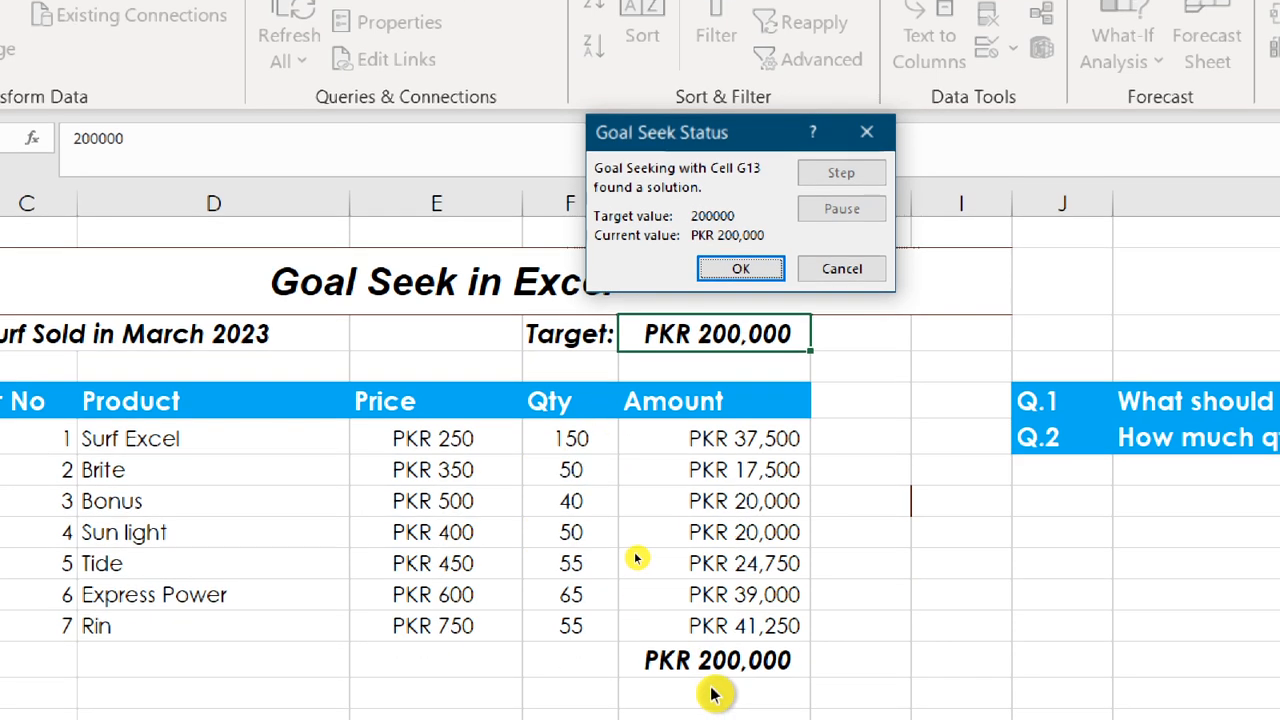
click(772, 272)
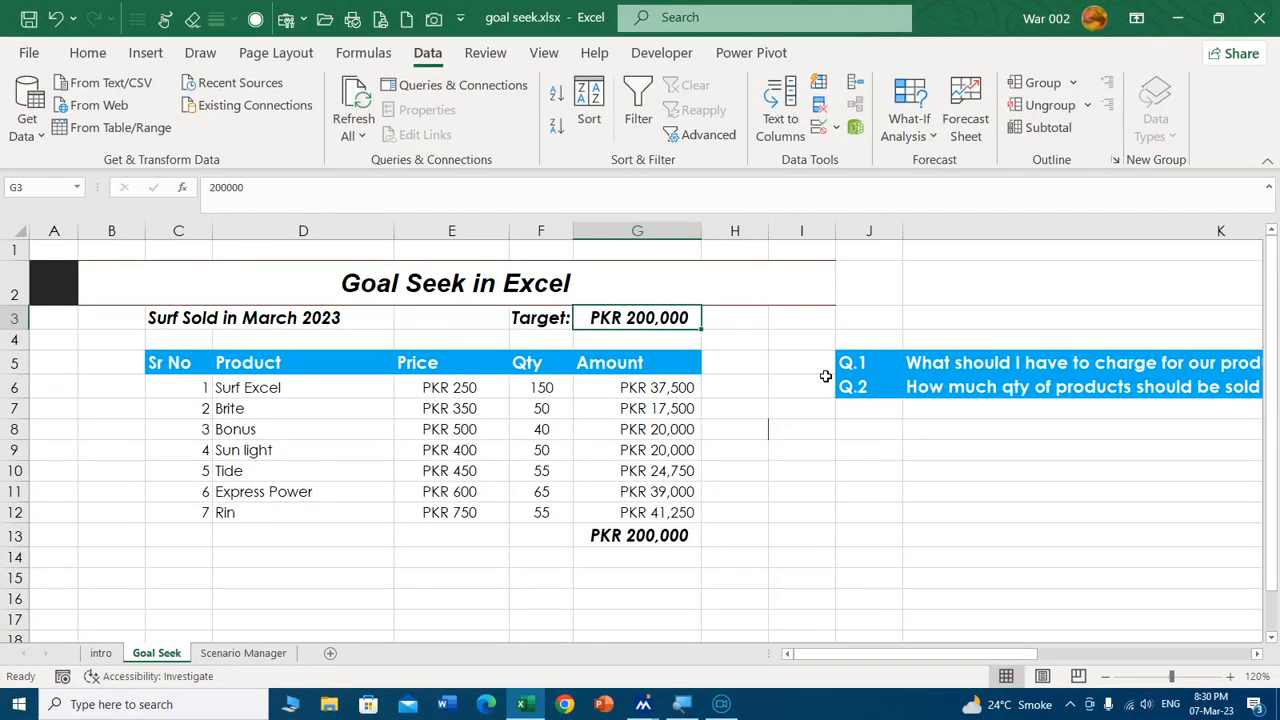
- Set Surf Excel's quantity in cell F6 of the Goal Seek sheet to 25
click(101, 653)
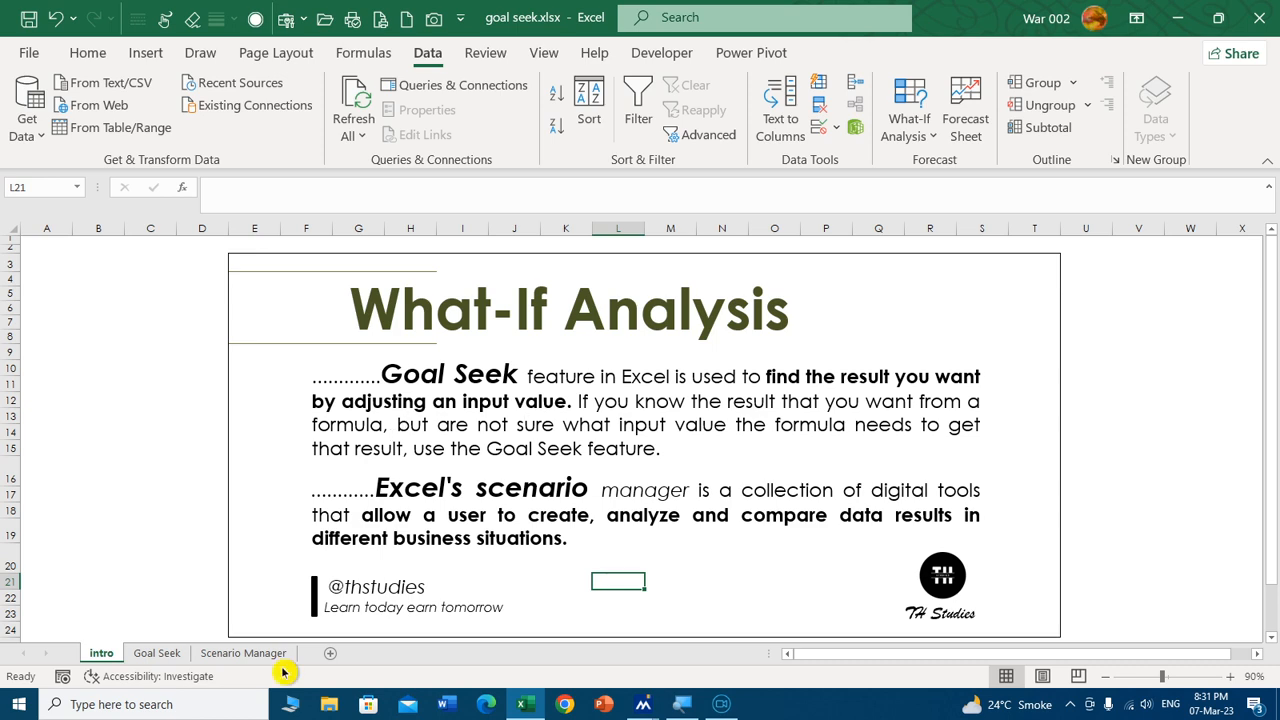
click(160, 655)
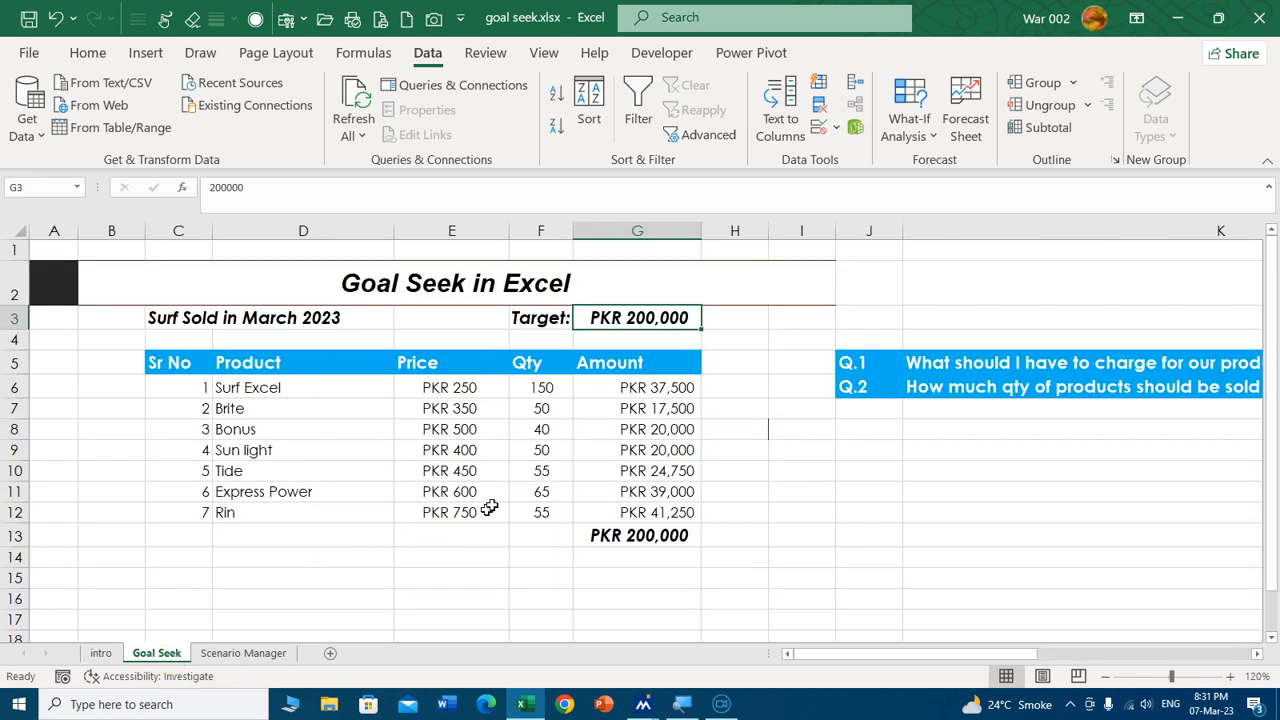
click(550, 389)
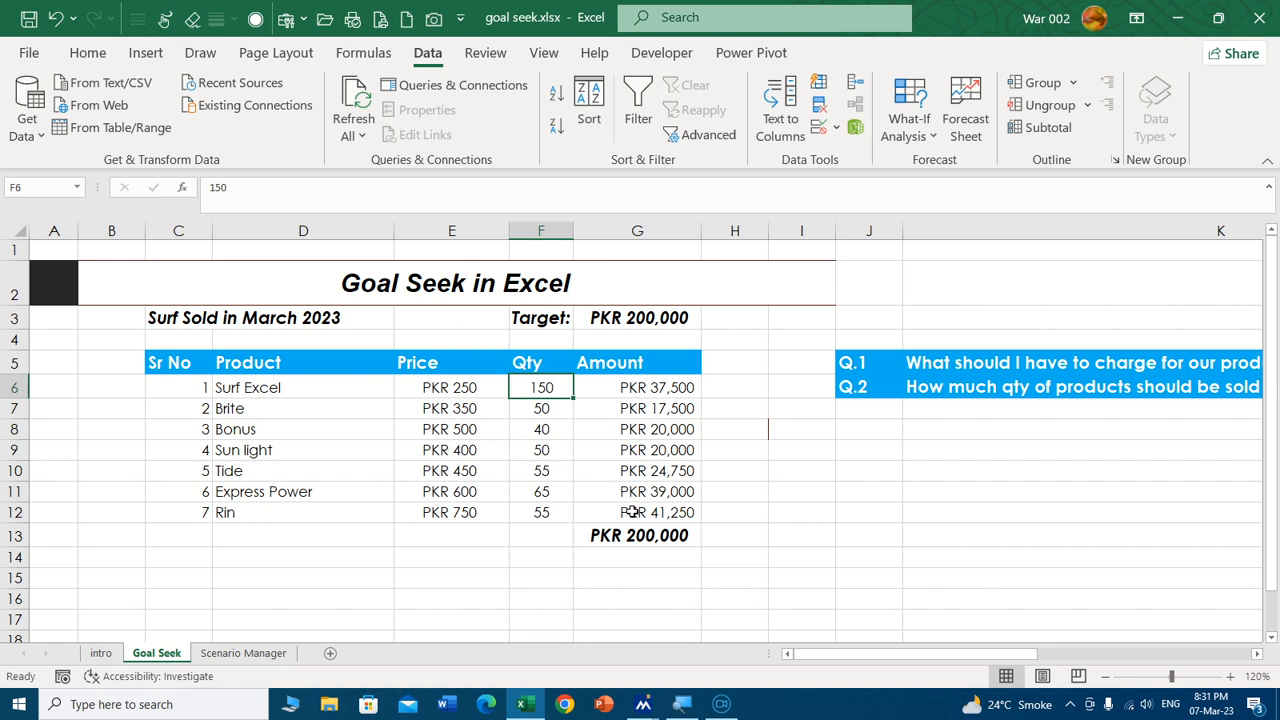
text(25)
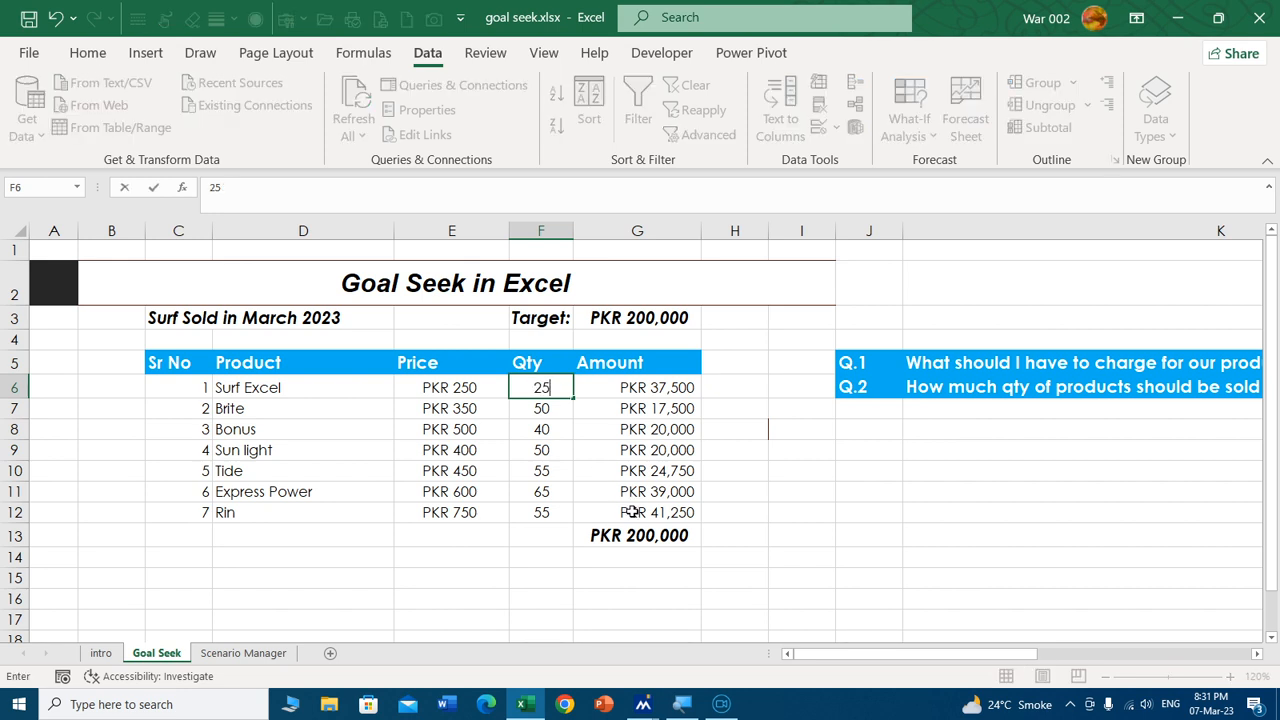
key(Return)
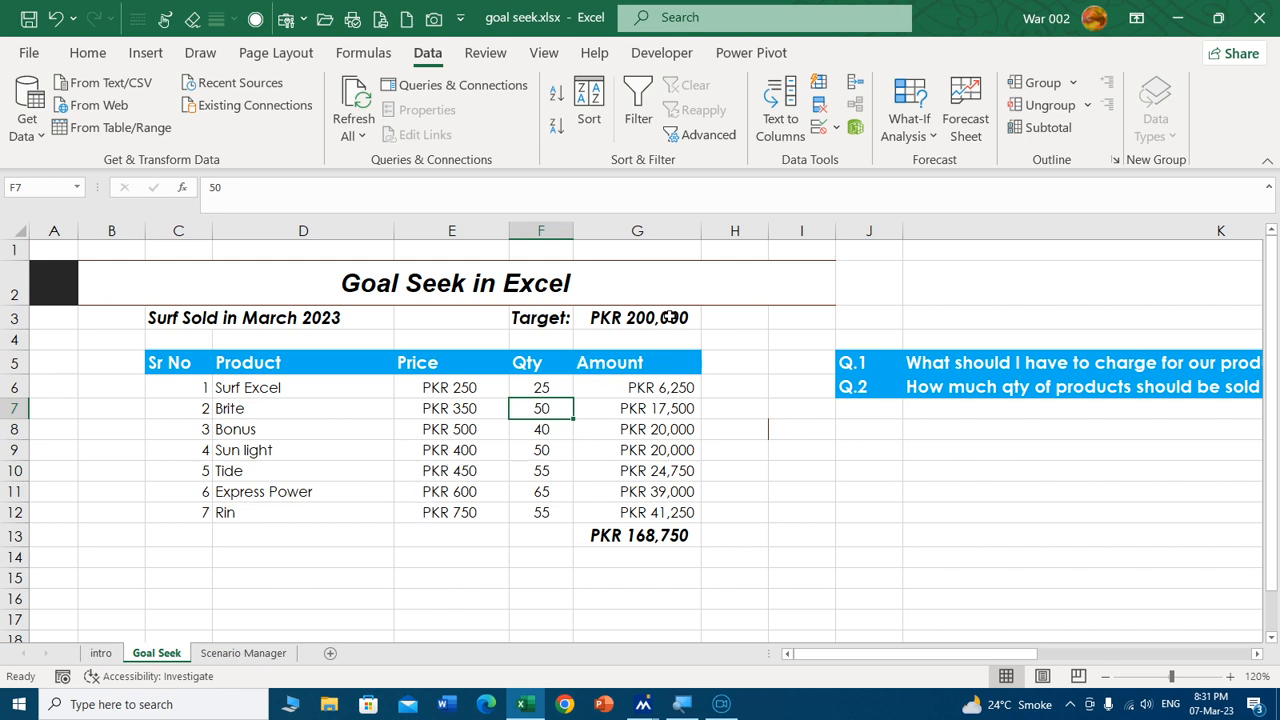
- Read the scenario manager description on the intro sheet and open the Scenario Manager sheet
click(246, 655)
click(103, 653)
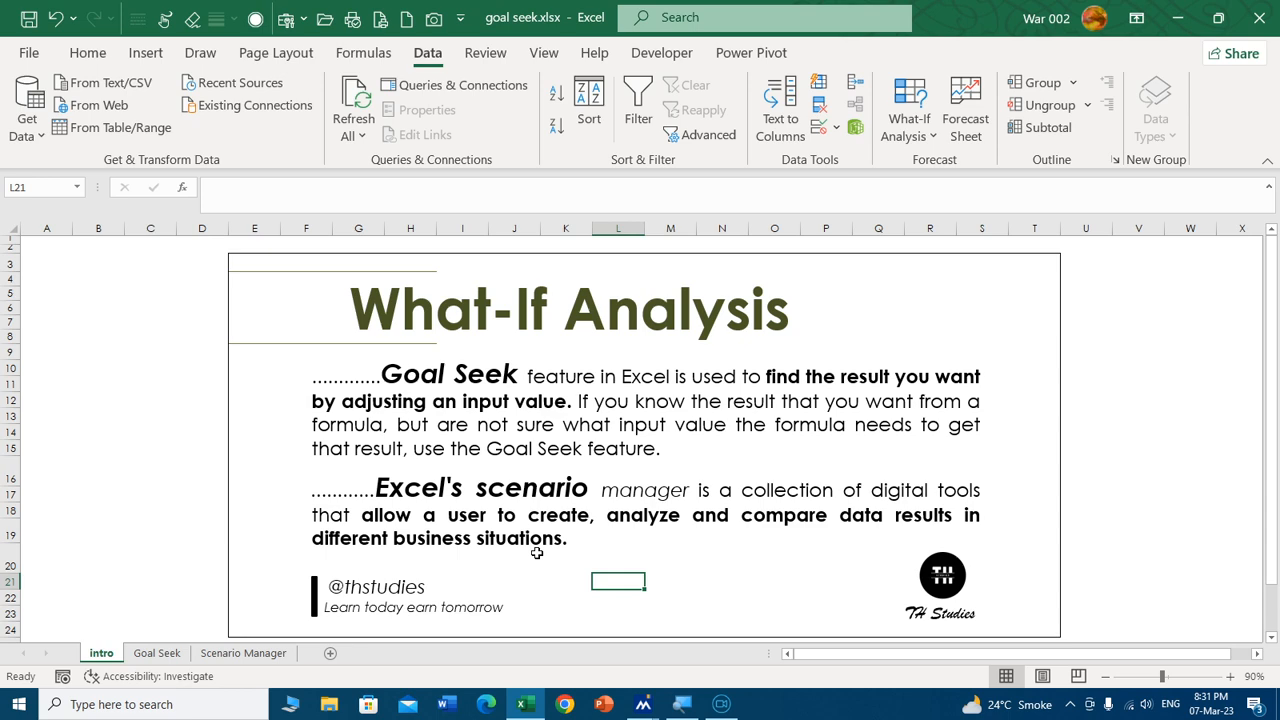
click(256, 656)
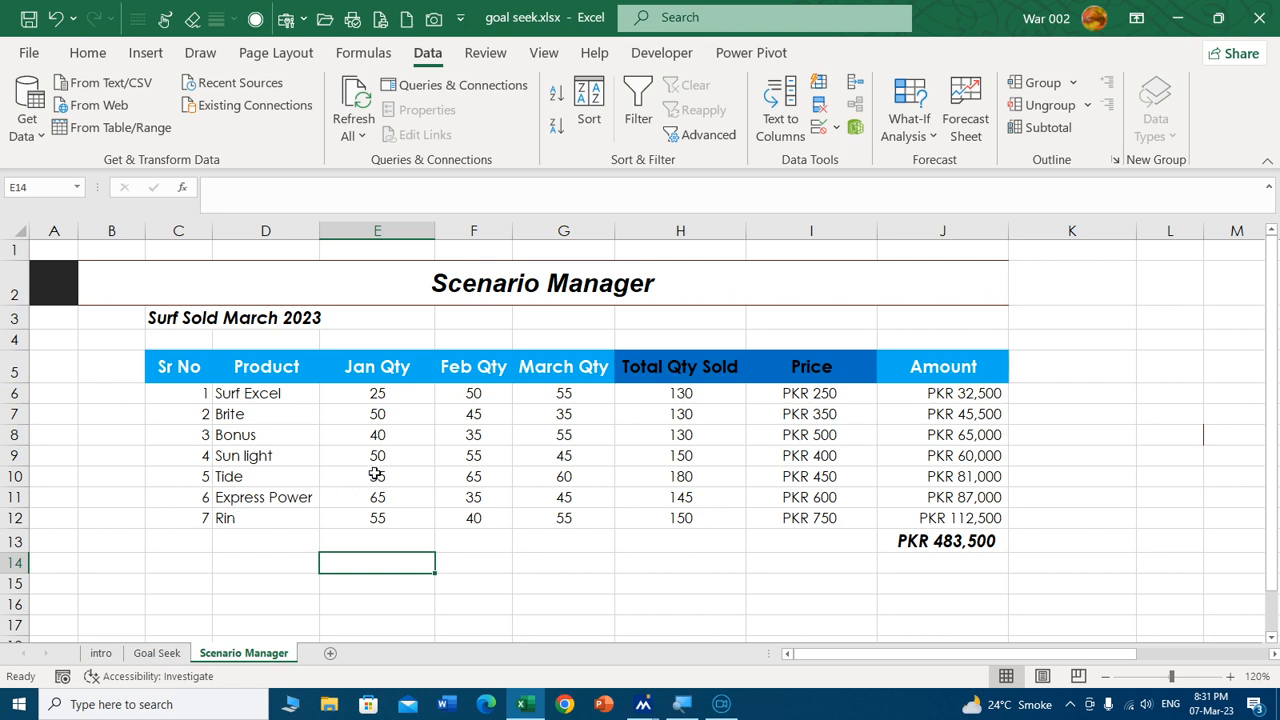
- Replace the table's subtitle in cell C3 of the Scenario Manager sheet with "Sales 2023"
click(205, 320)
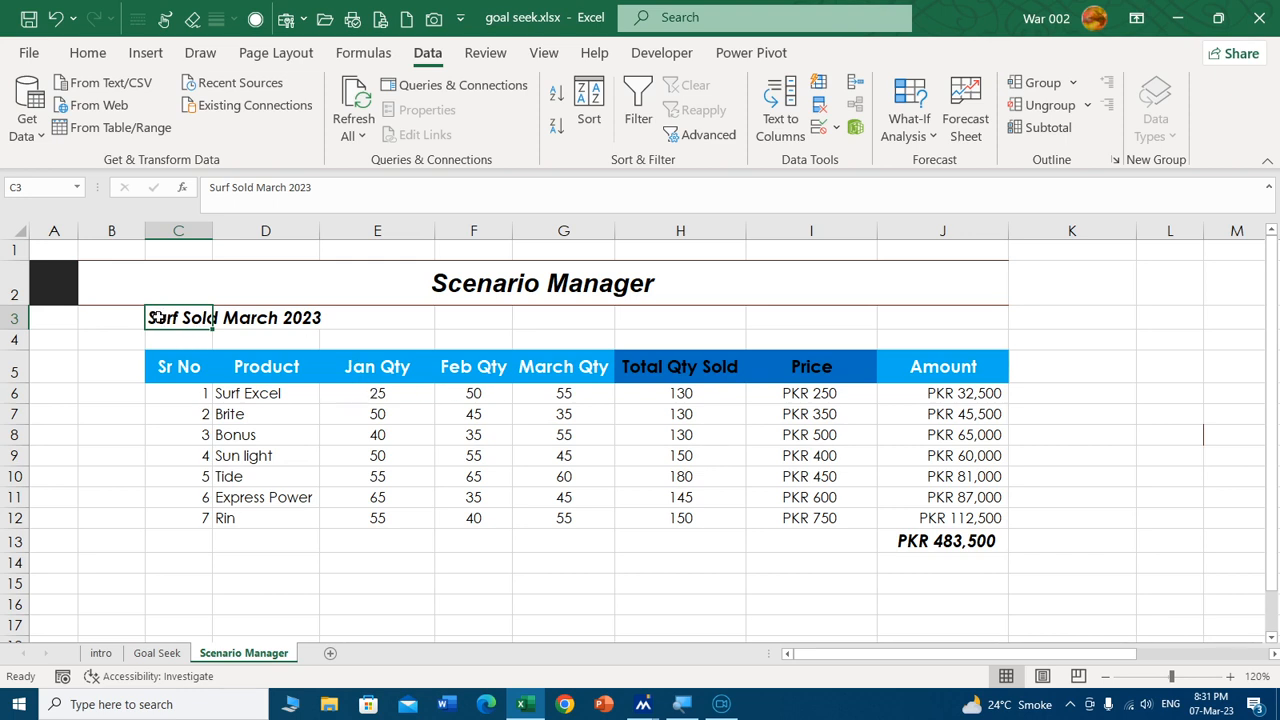
text(Sales)
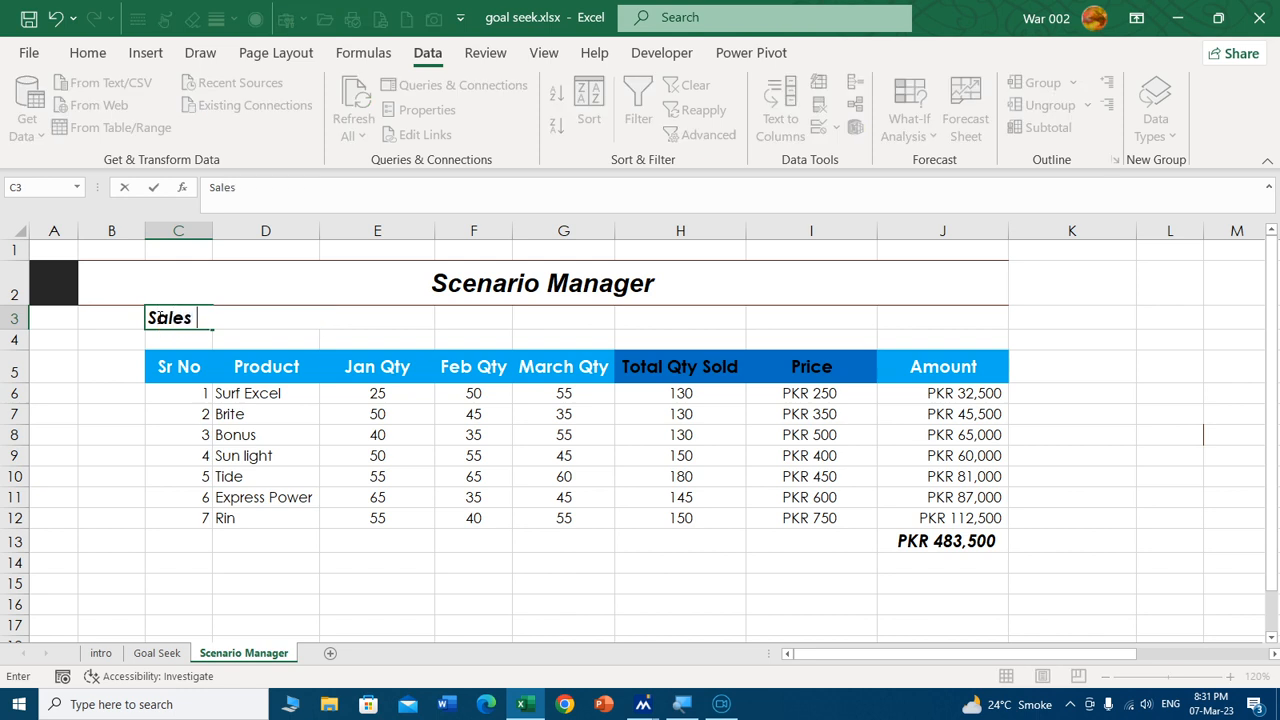
text( 20)
text(223)
key(BackSpace)
key(BackSpace)
text(3)
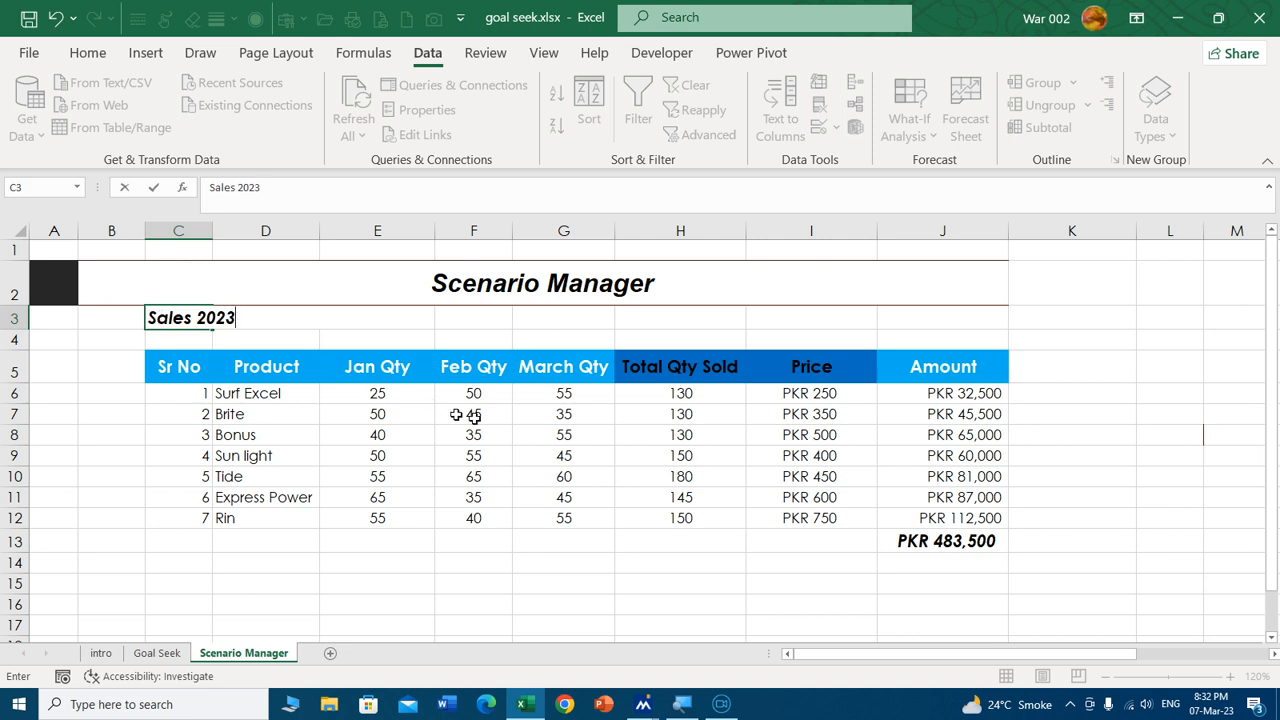
click(481, 558)
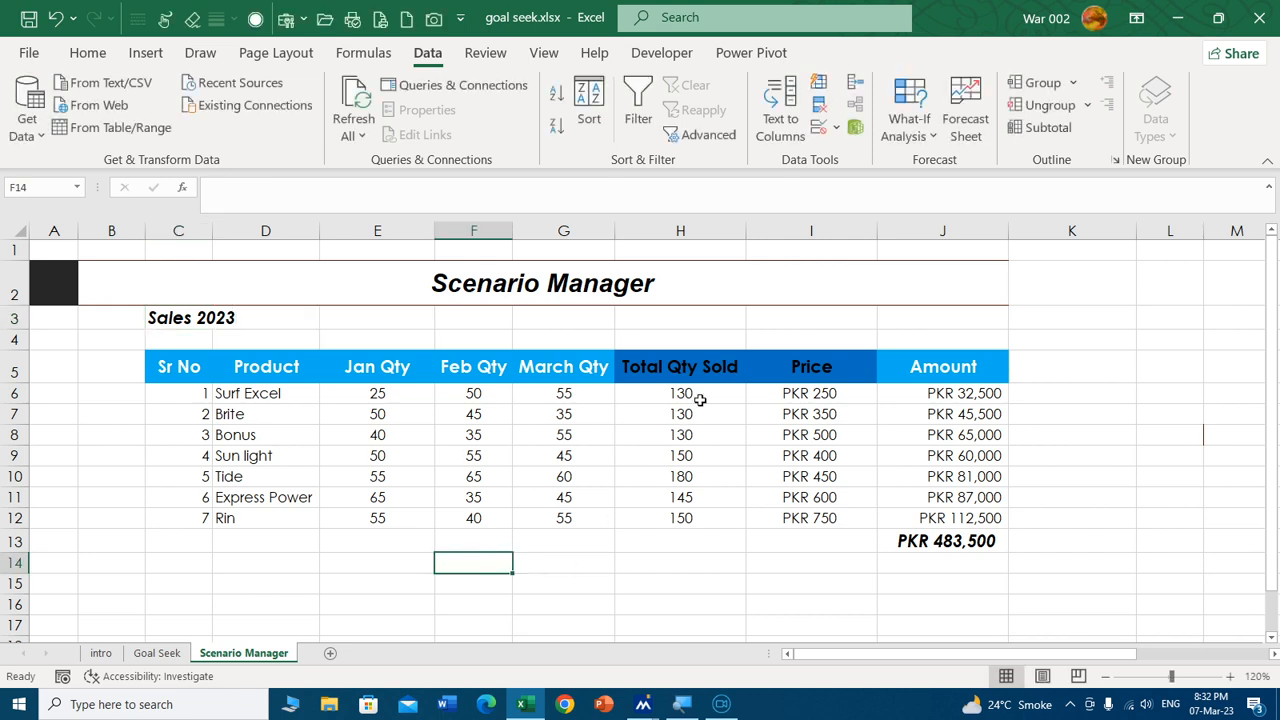
- Open the Scenario Manager and delete the existing Current Position and Worst Position scenarios
click(803, 393)
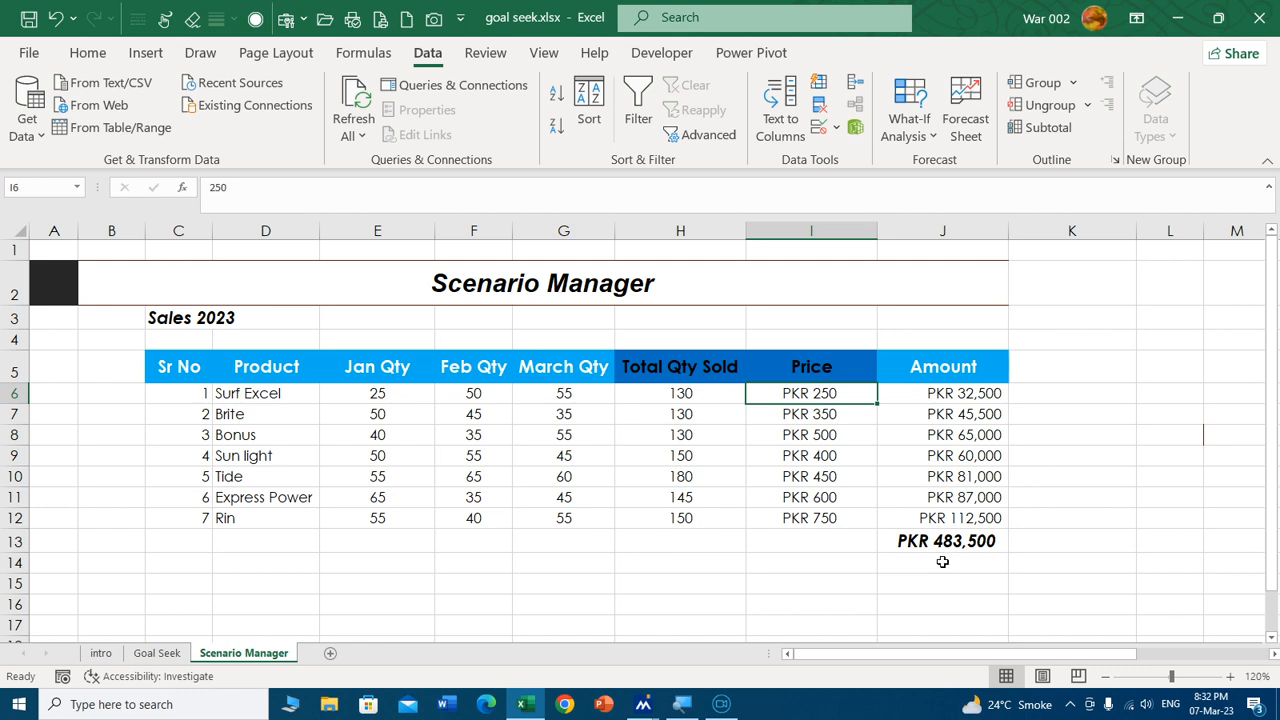
click(691, 546)
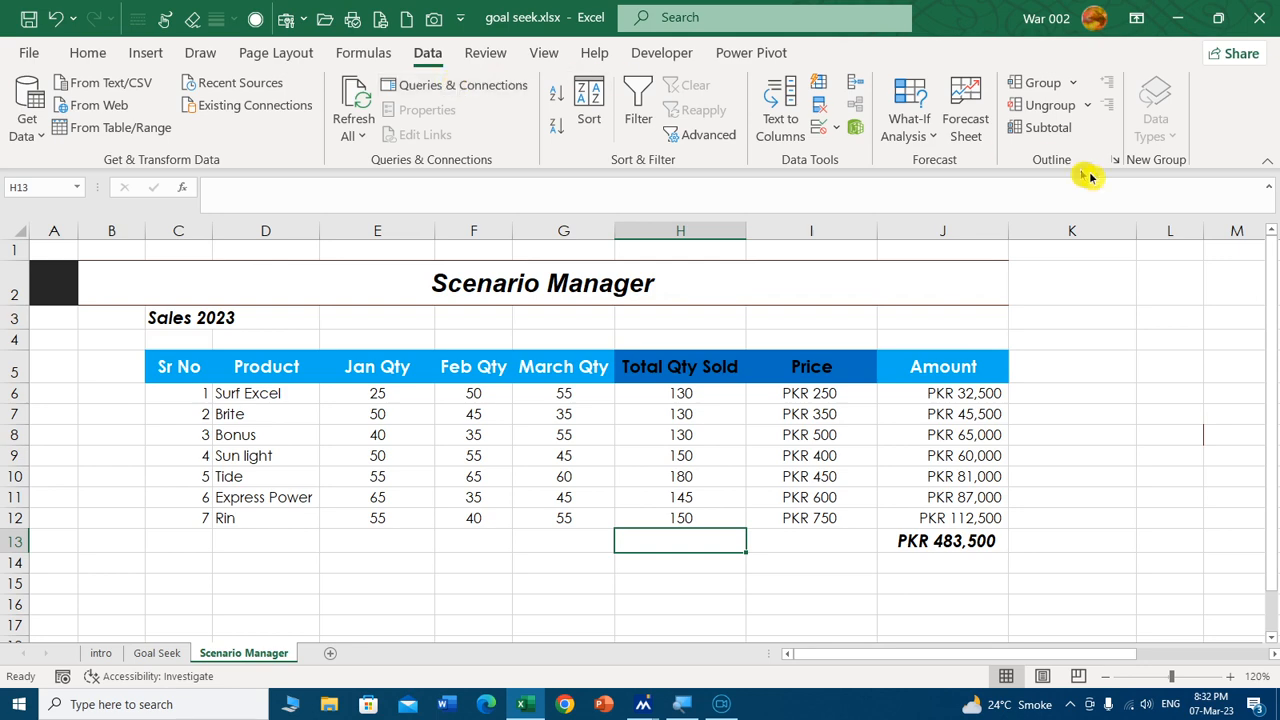
click(914, 128)
click(968, 170)
drag(591, 100, 691, 57)
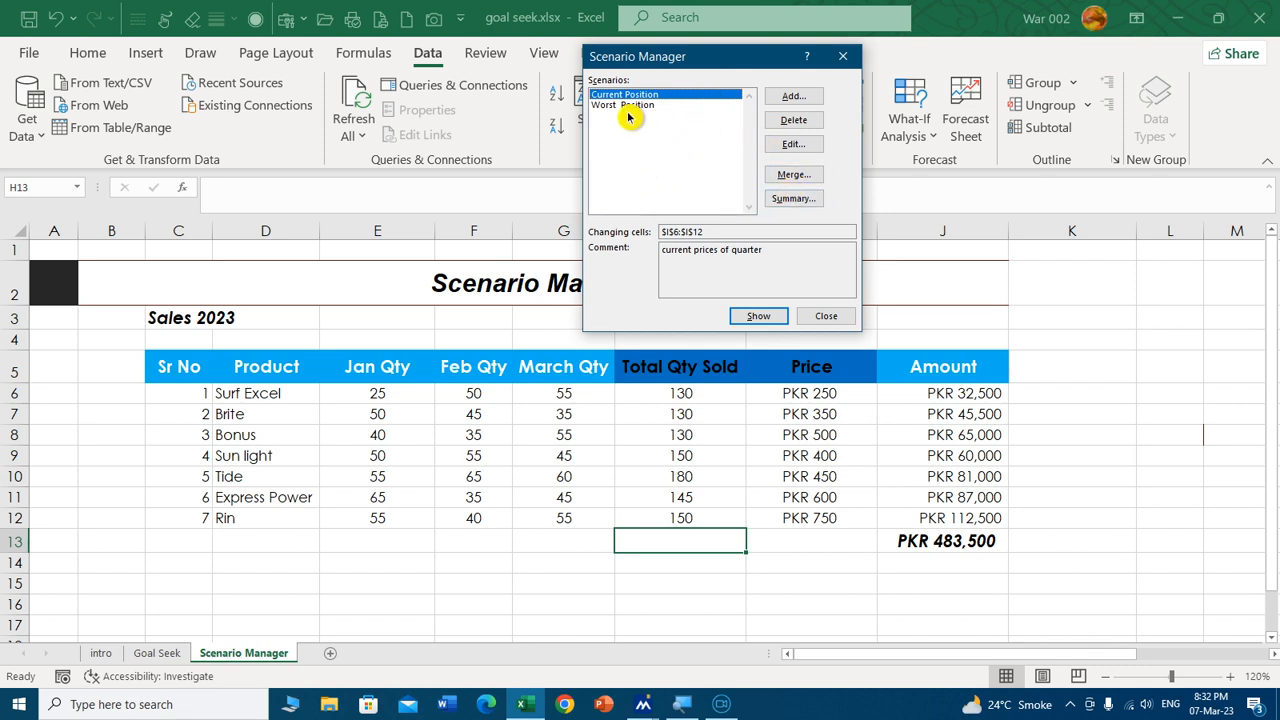
click(806, 122)
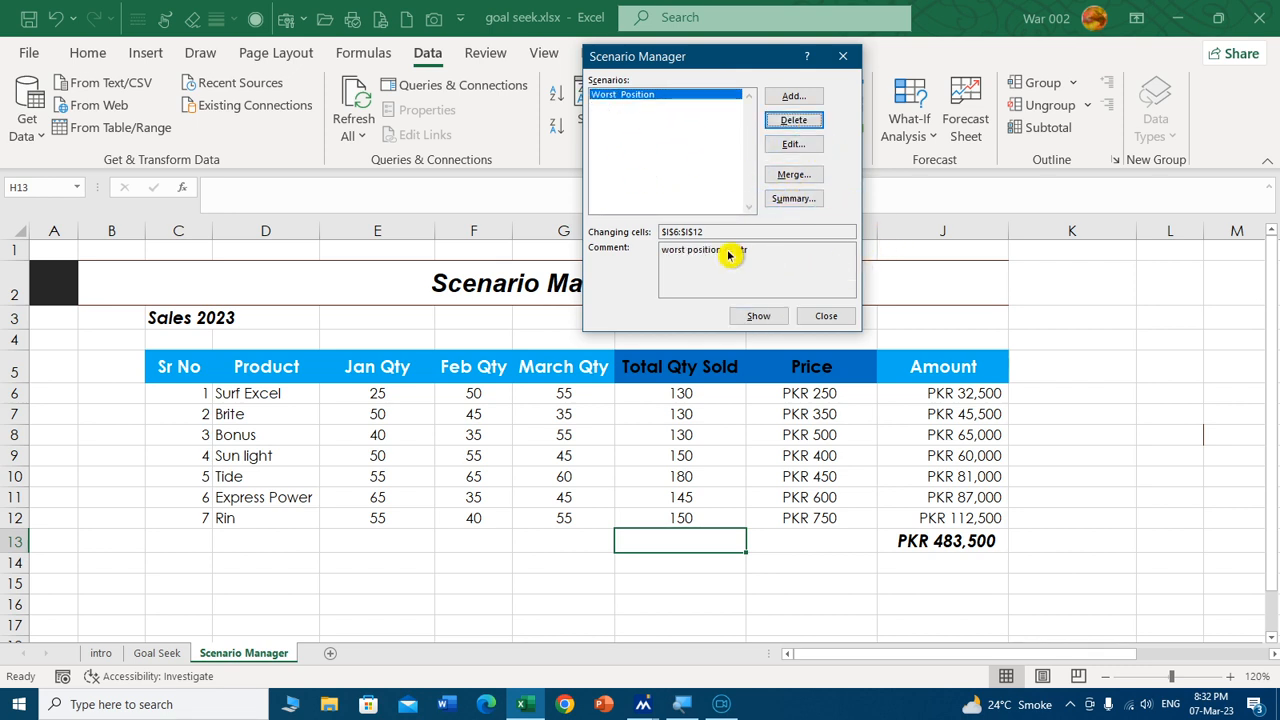
click(800, 121)
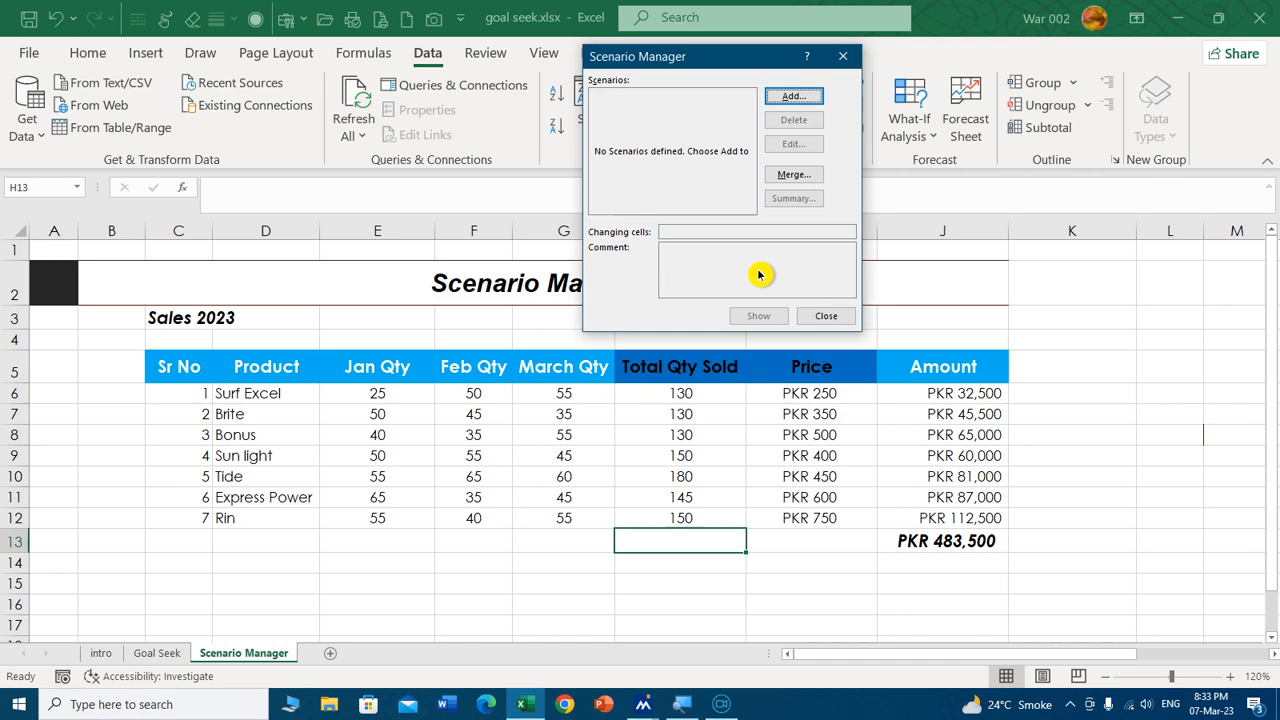
- Add a scenario named "Current Position" with the product price cells I6:I12 as its changing cells
click(794, 100)
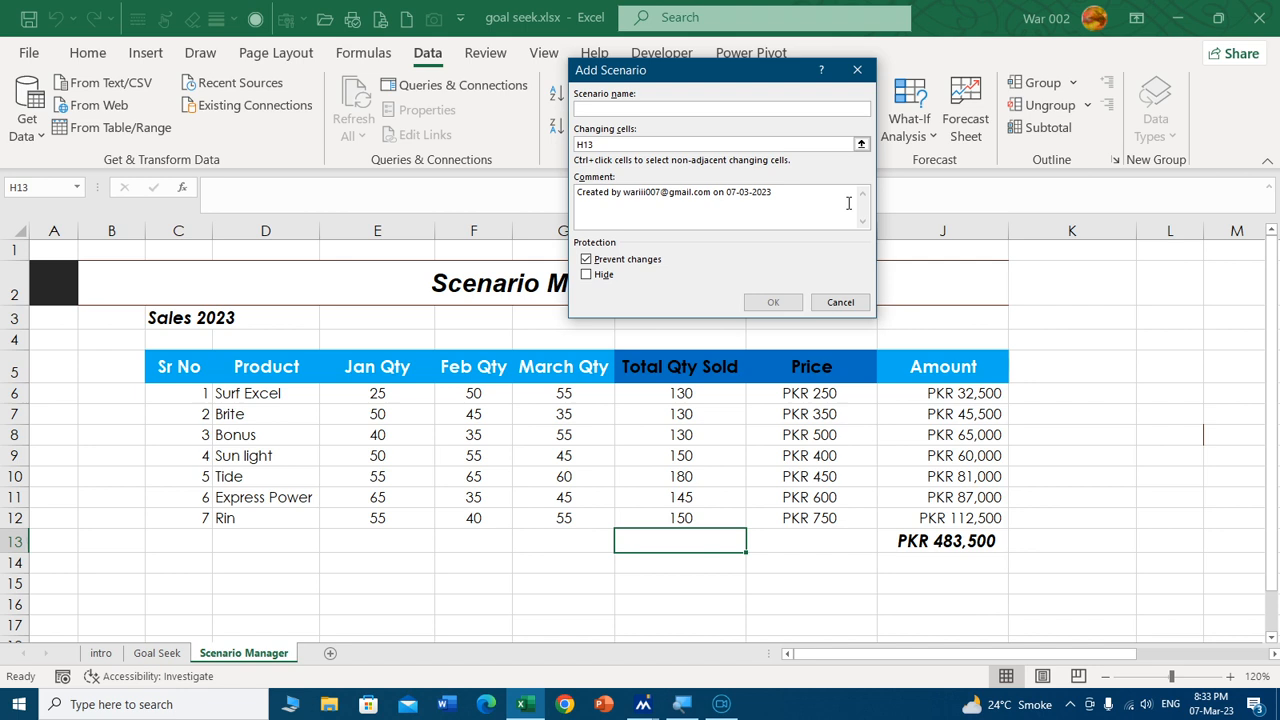
text(Current Position)
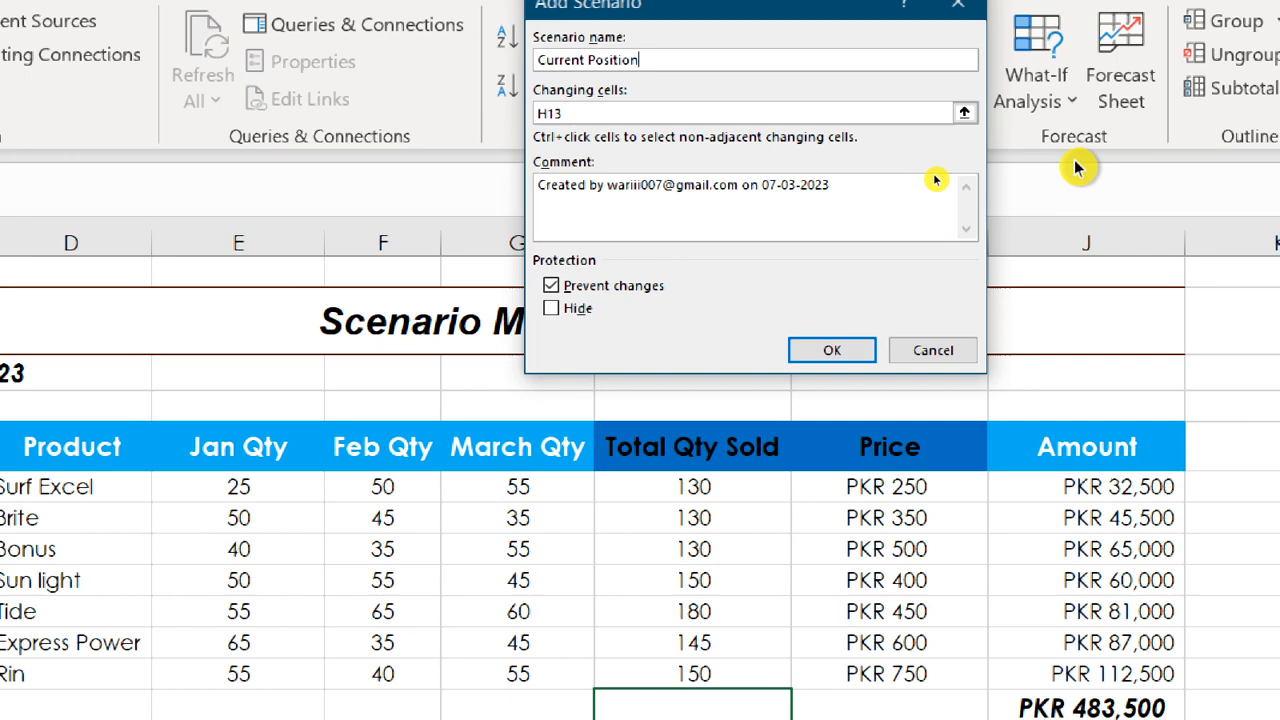
click(964, 113)
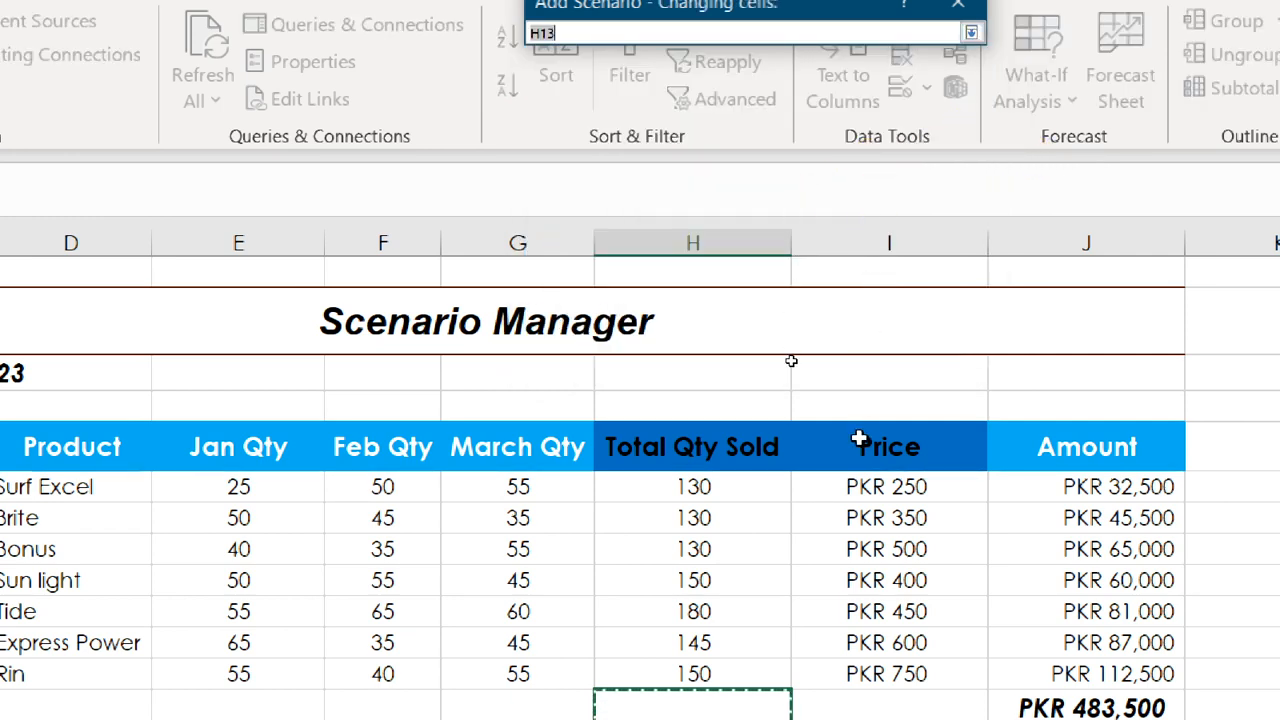
scroll(864, 328, down, 1)
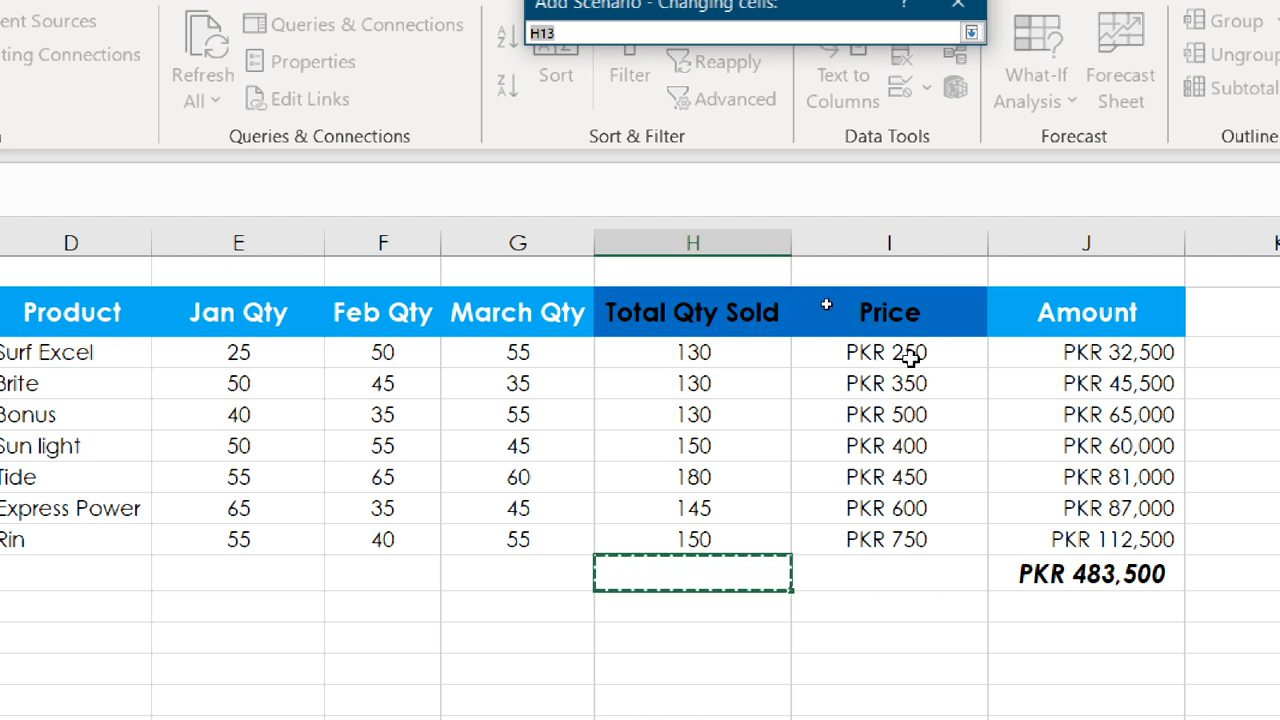
drag(905, 352, 918, 528)
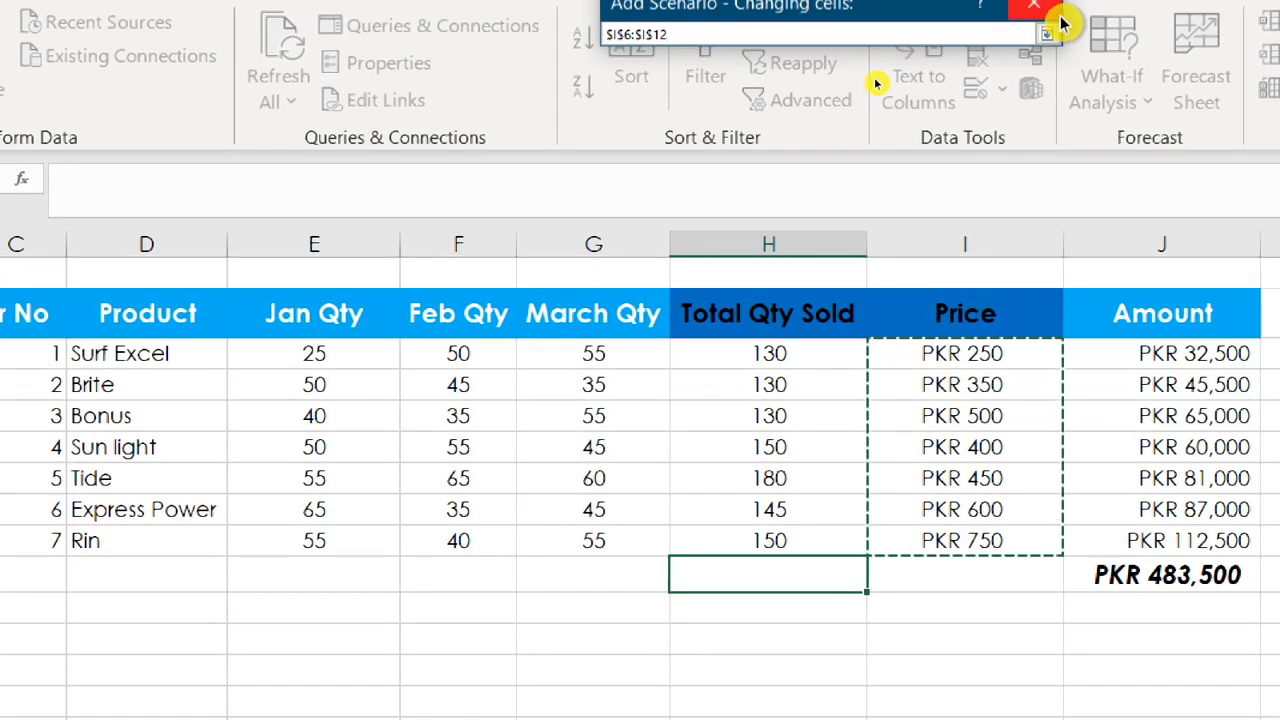
click(1046, 33)
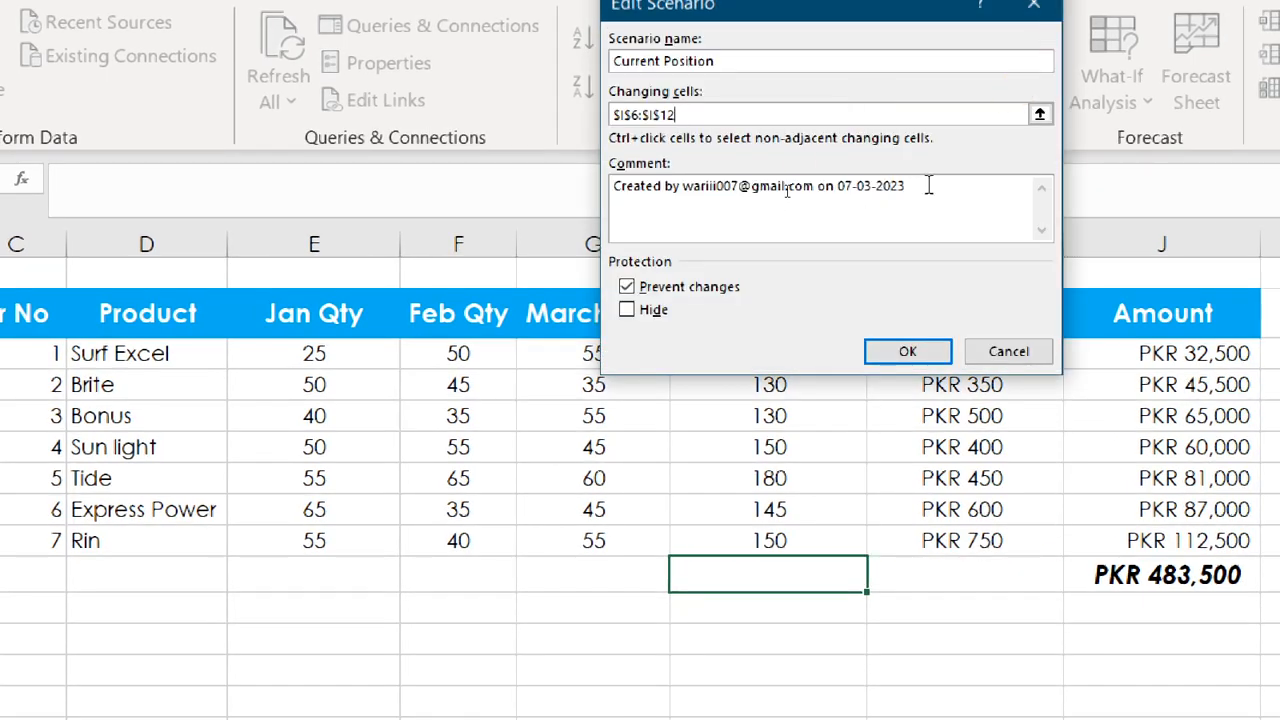
- Replace the default comment of the Current Position scenario with "current qtr position"
drag(929, 186, 465, 190)
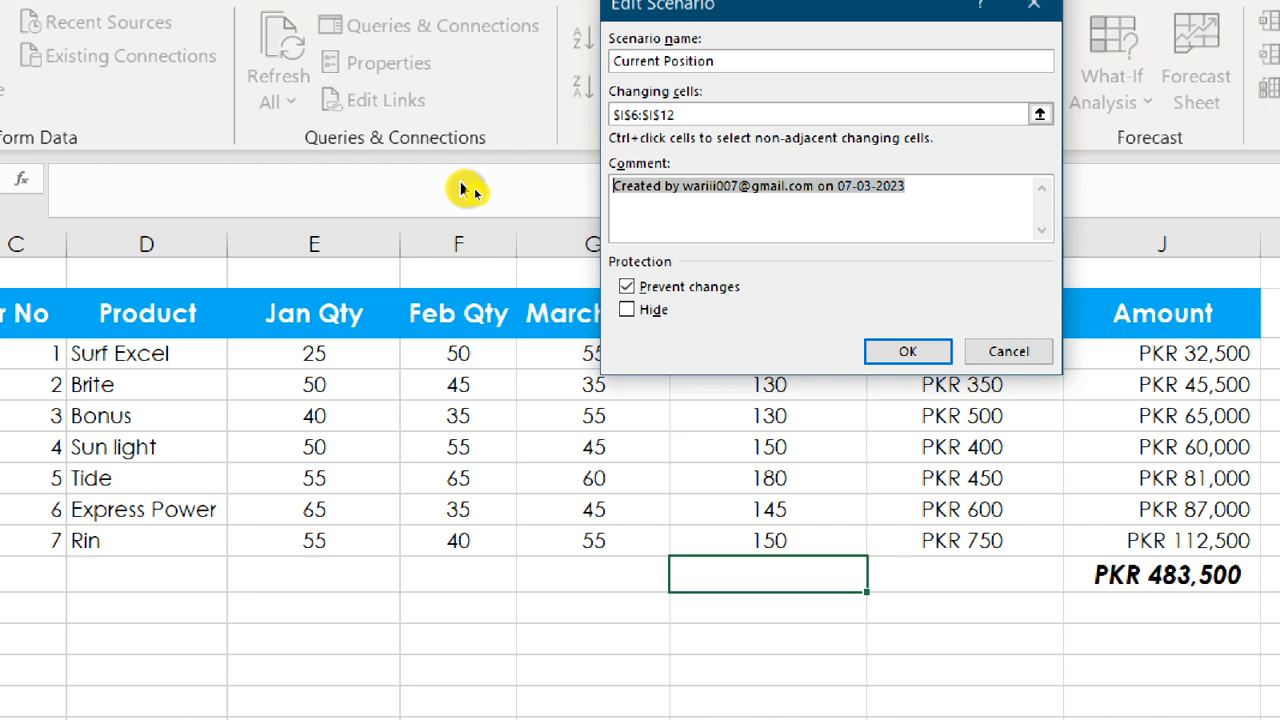
text(cu)
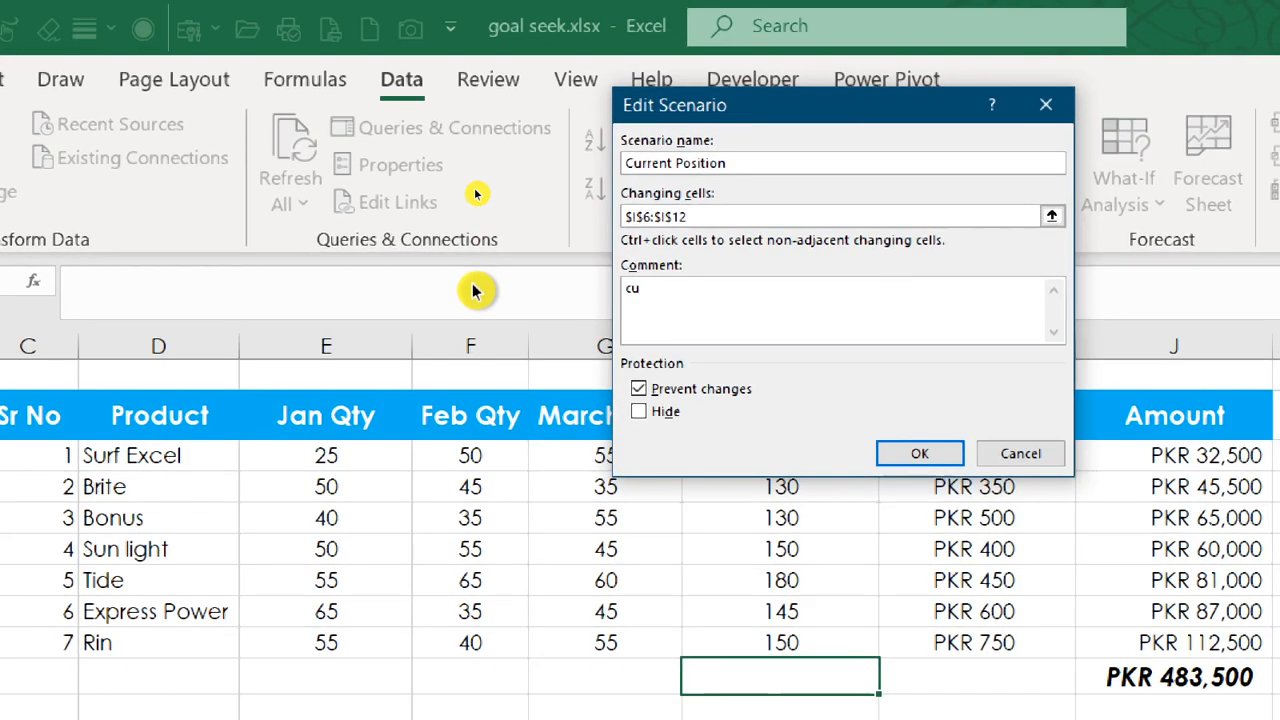
text(rrent)
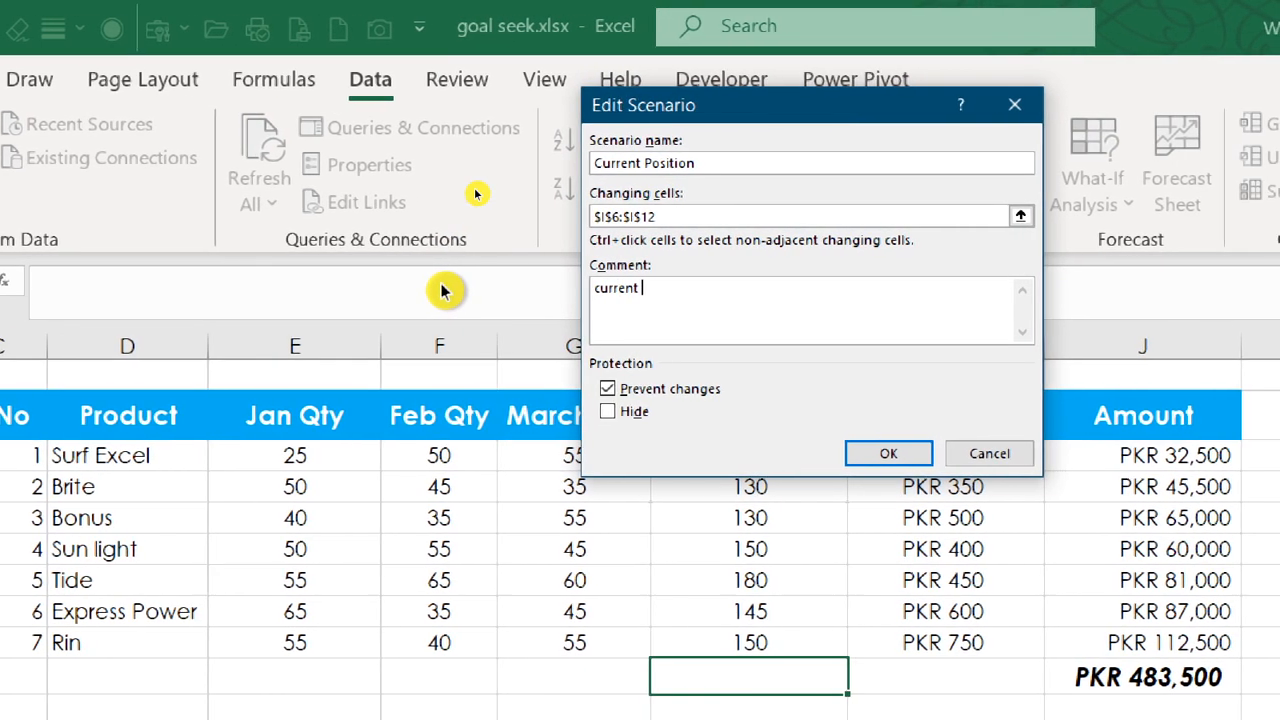
text( q)
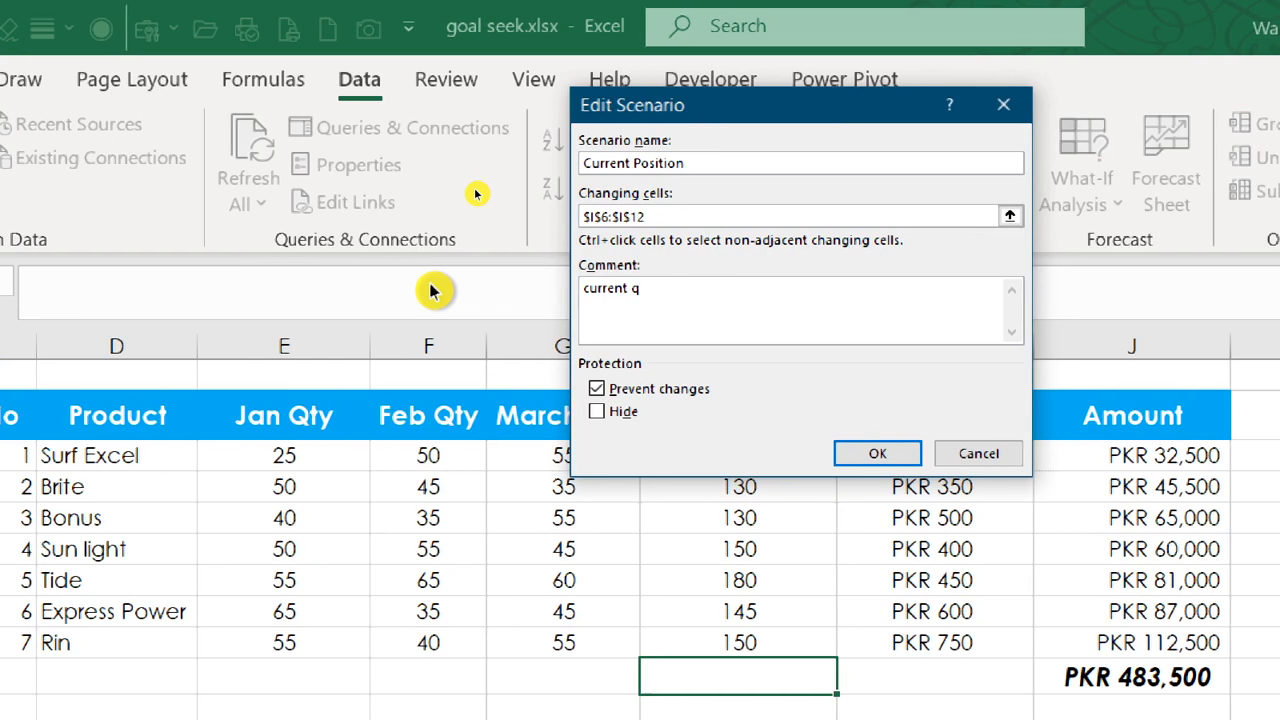
text(uart)
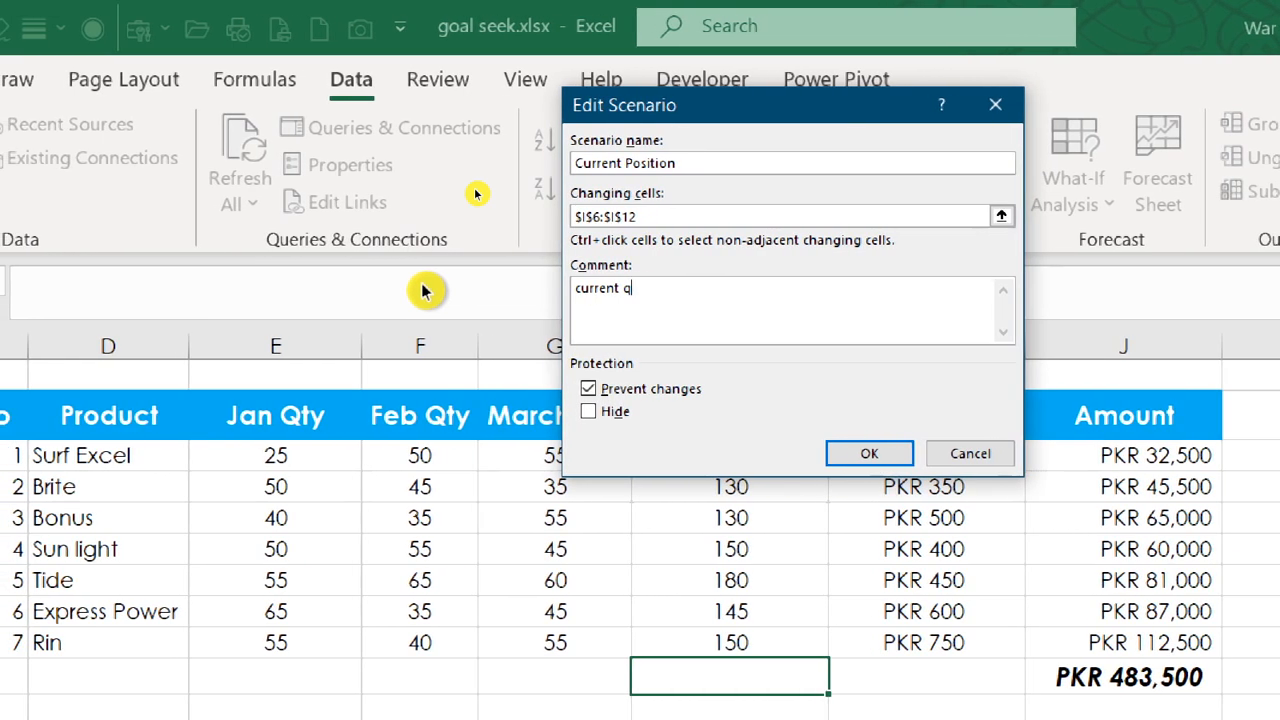
text(tr)
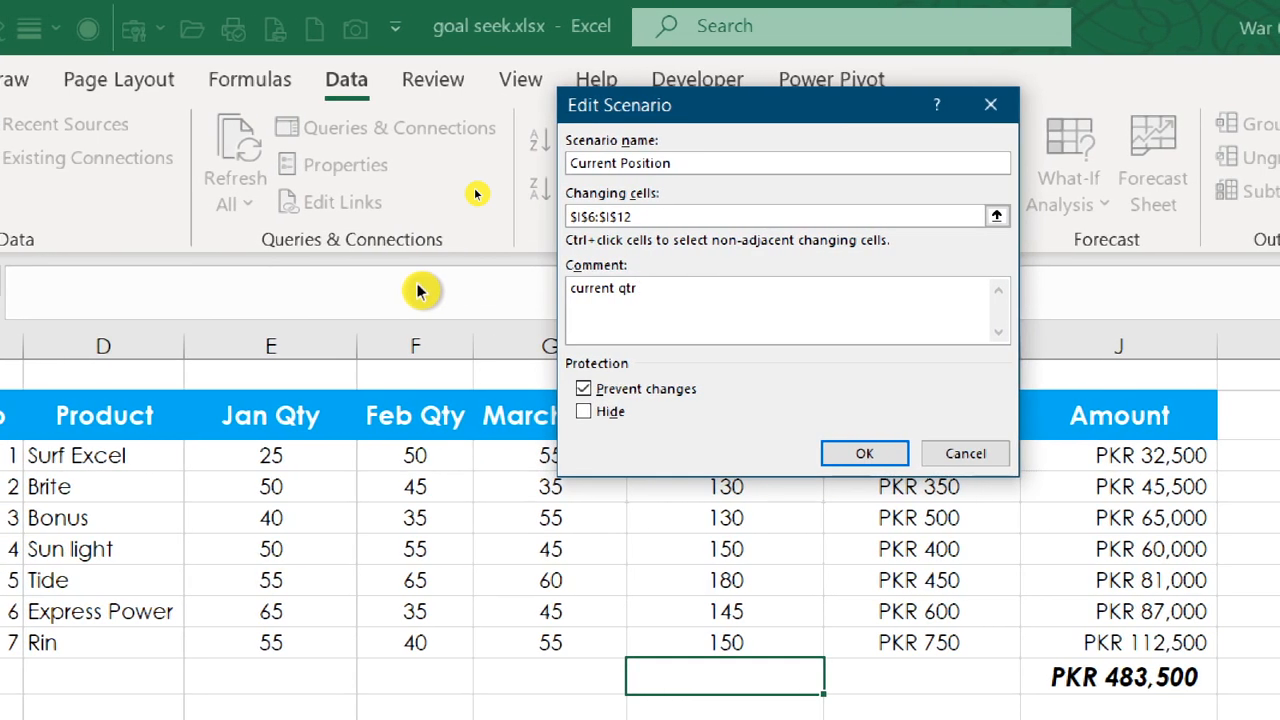
text( po)
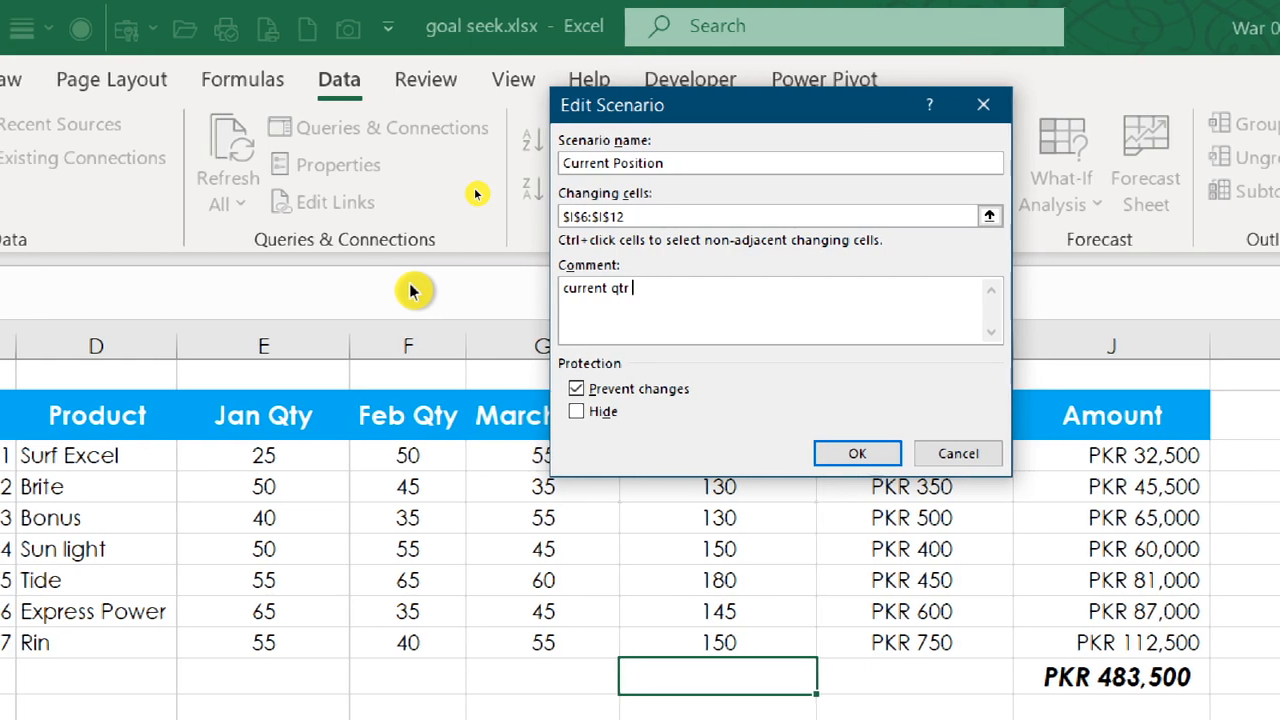
text(position)
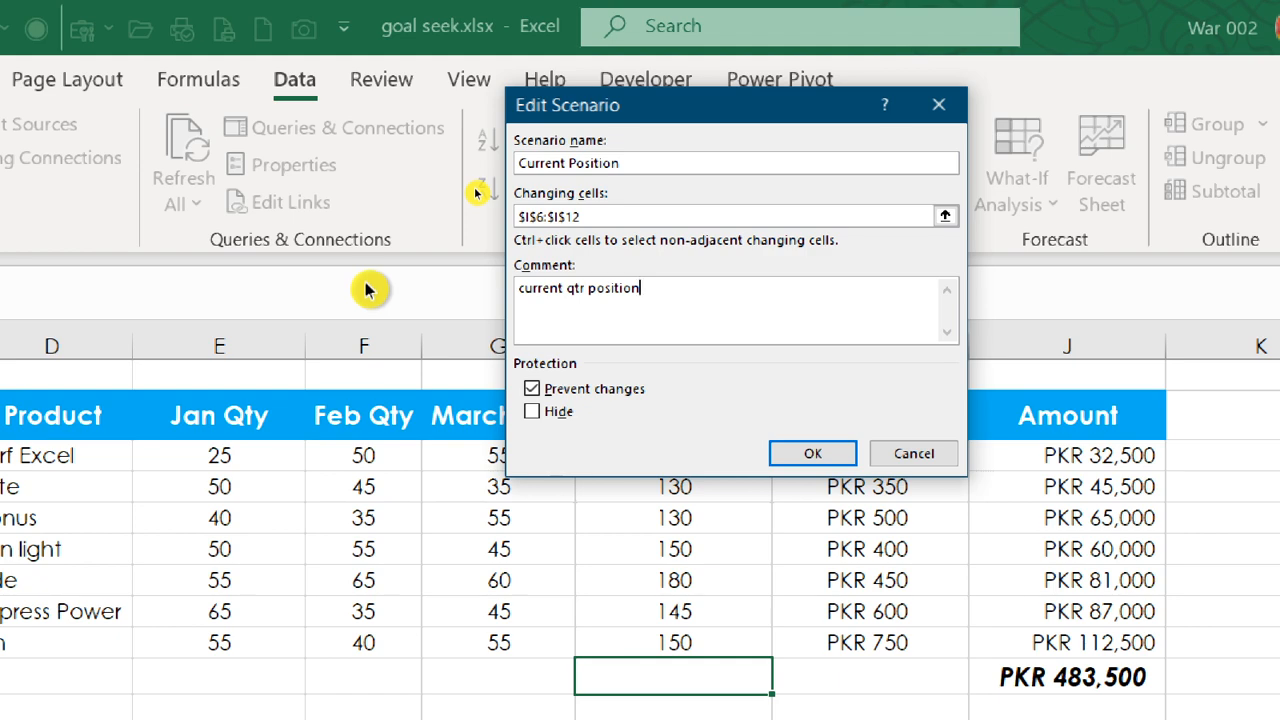
- Save the Current Position scenario, keeping the existing product prices as its values
click(821, 454)
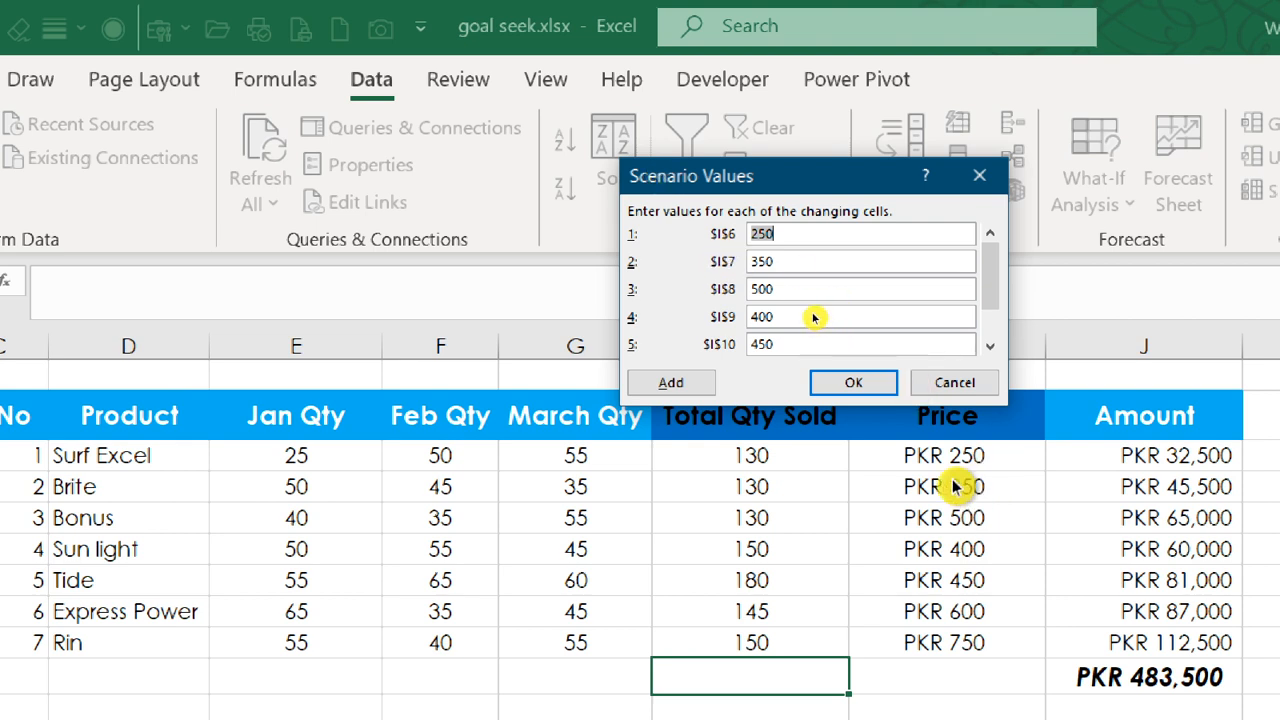
drag(802, 176, 625, 70)
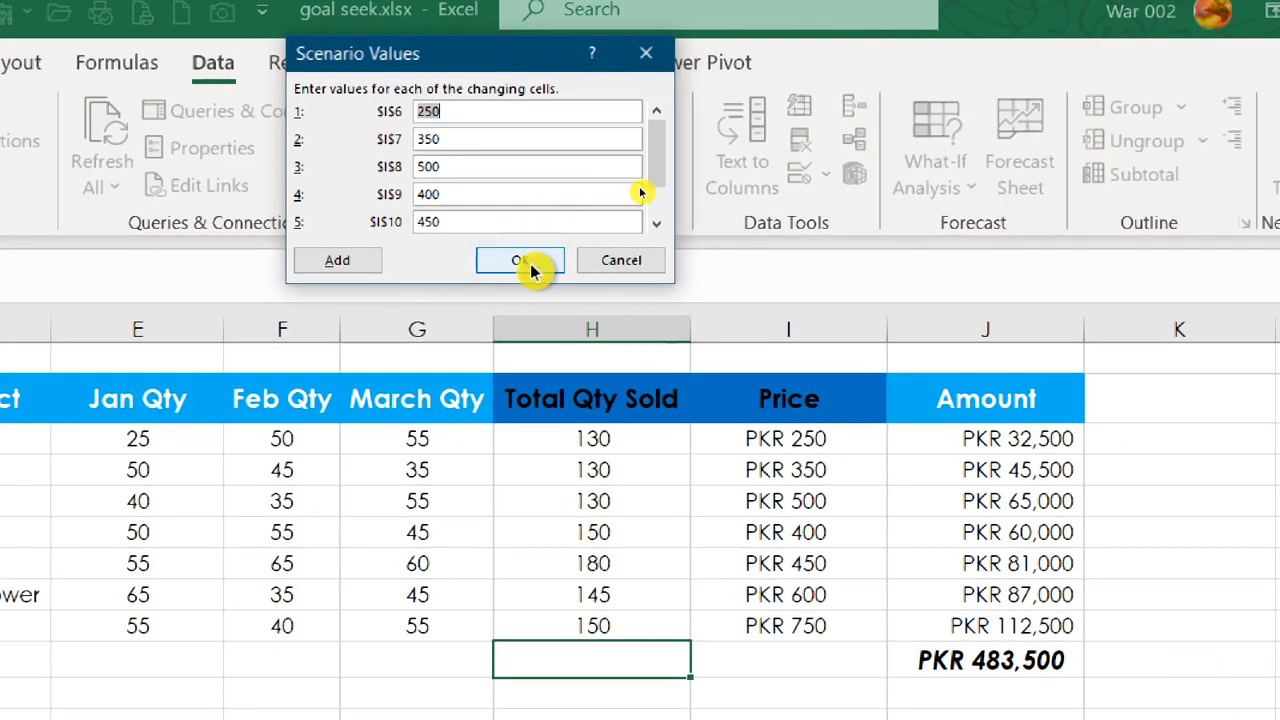
click(531, 268)
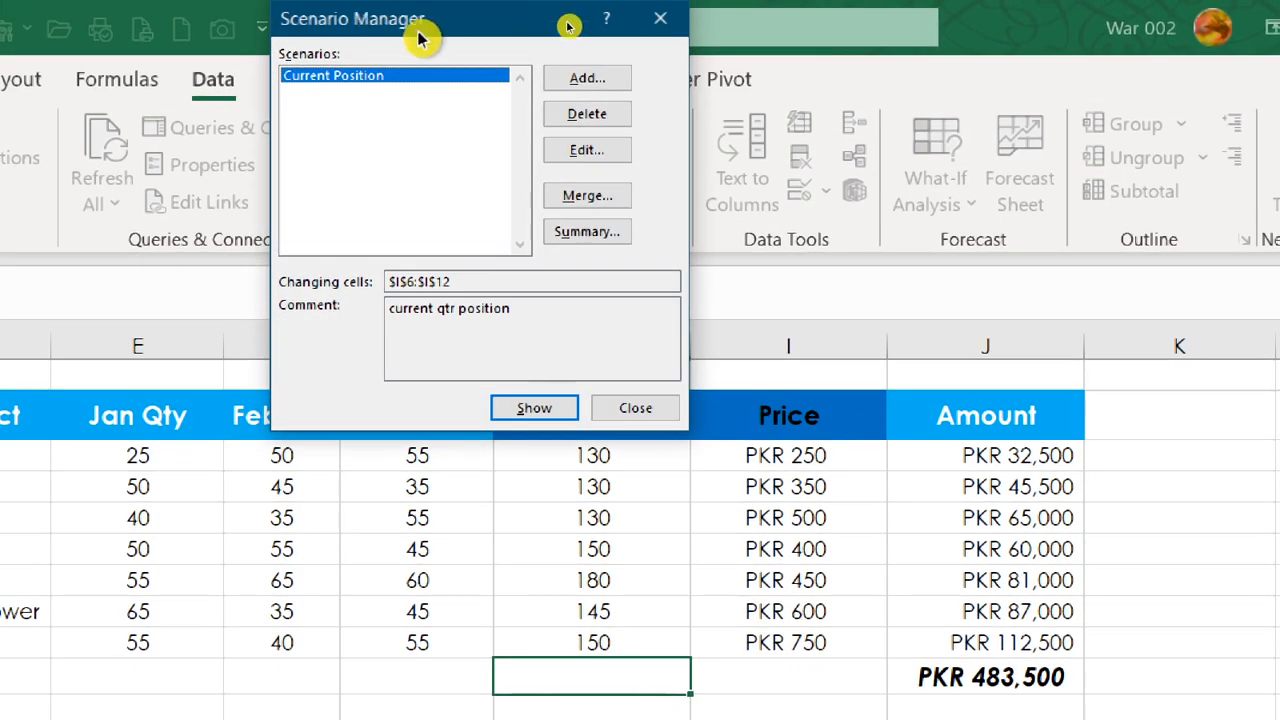
- Add a scenario named "Good Position" with the product price cells I6:I12 as its changing cells
drag(568, 26, 866, 17)
click(840, 80)
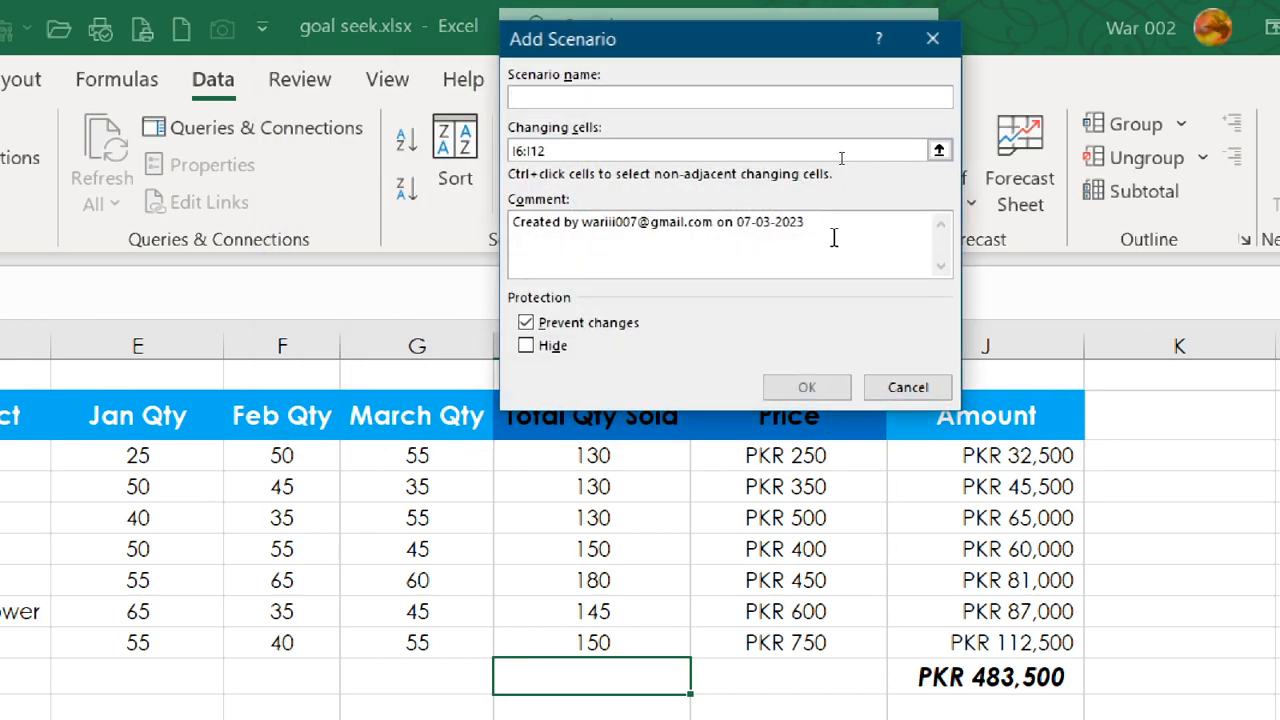
text(Goog)
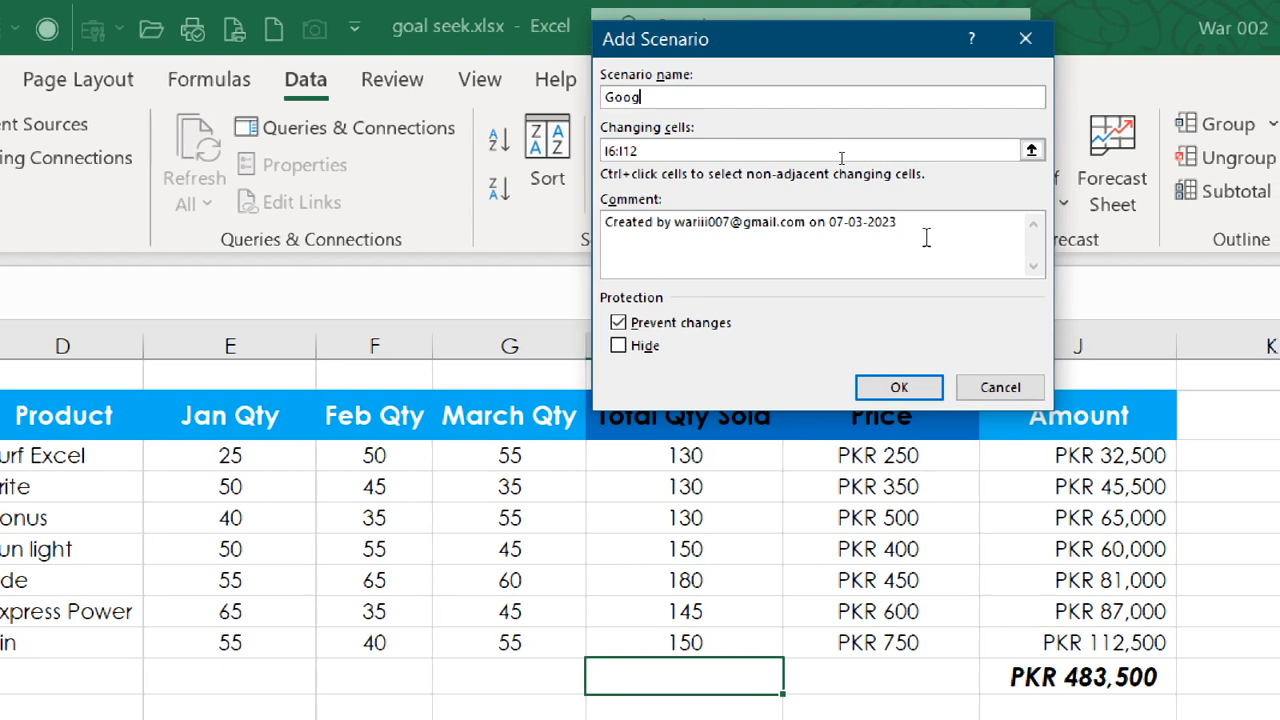
text(d )
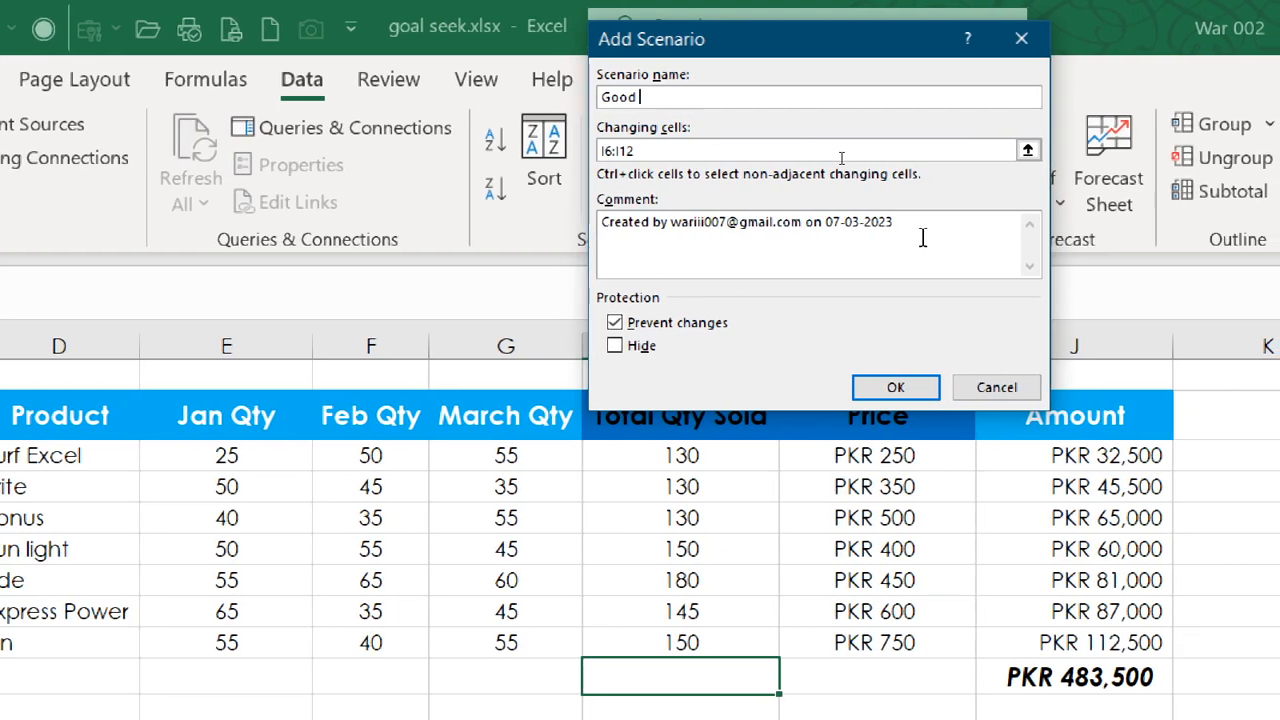
text(Position)
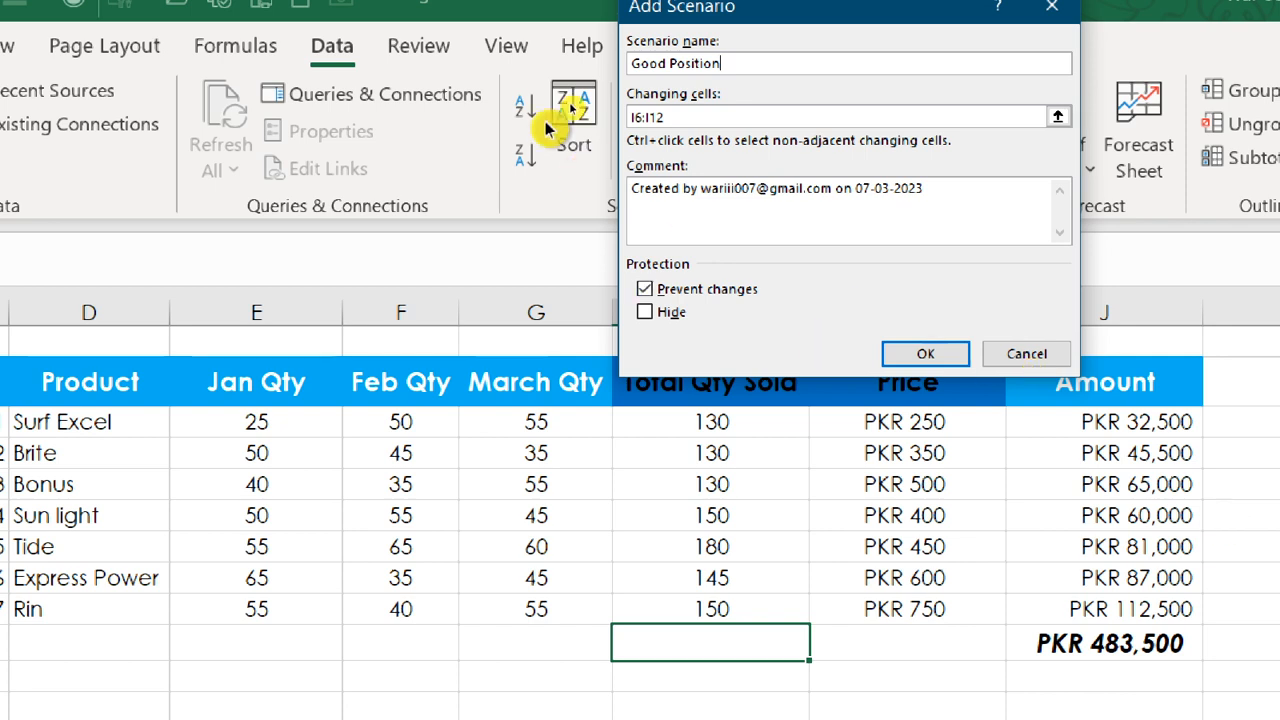
click(1057, 121)
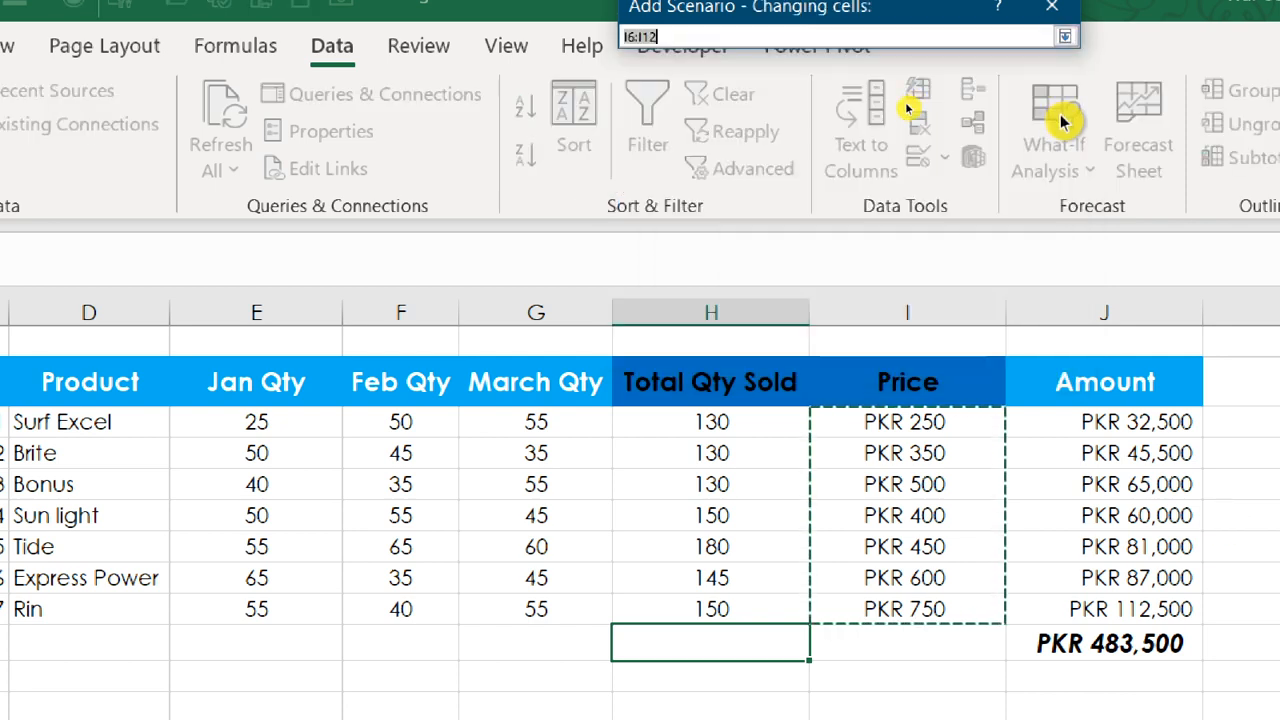
drag(905, 421, 960, 603)
click(1064, 70)
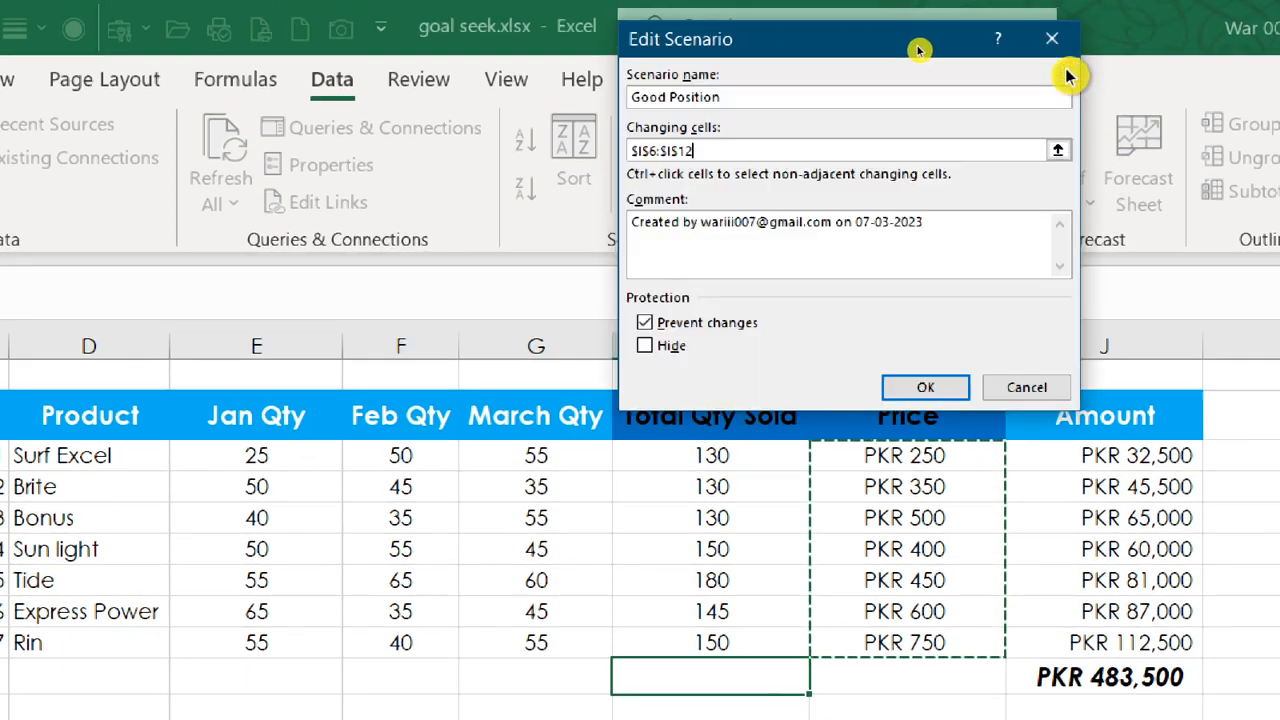
- Replace the default comment of the Good Position scenario with "Prices for qtr in Good Position" and accept the scenario details
drag(951, 223, 514, 223)
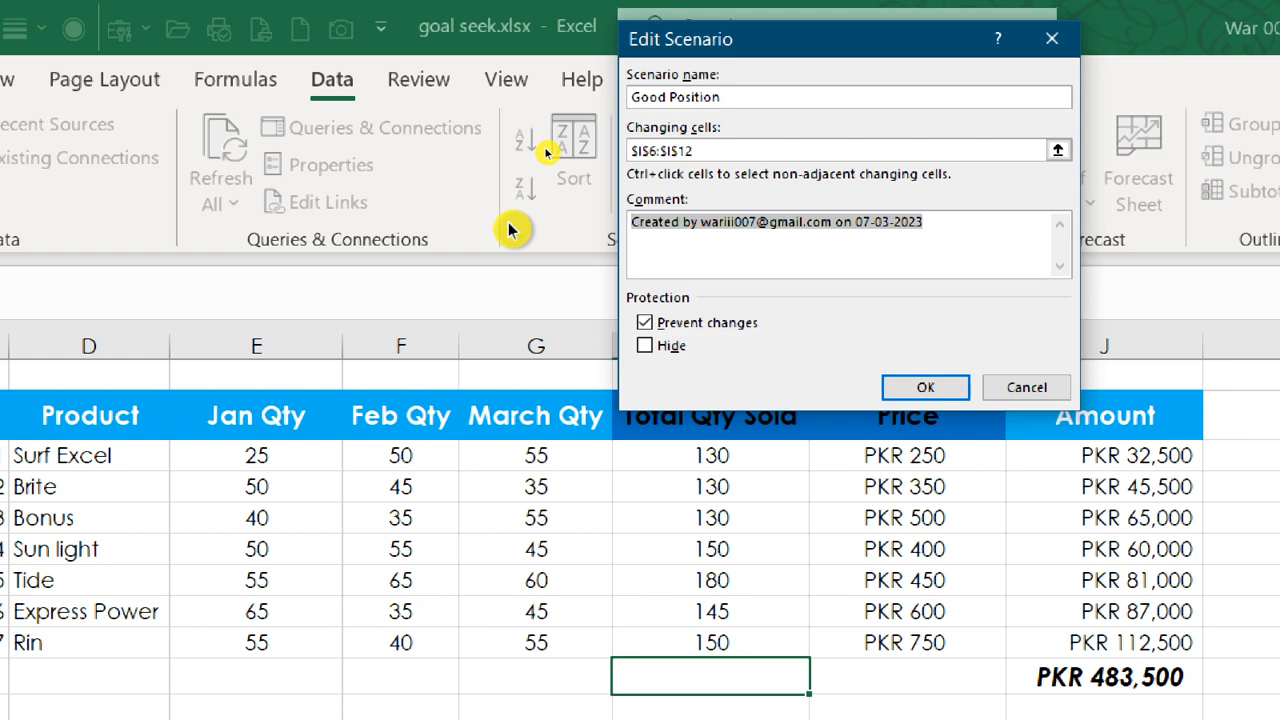
text(Prices for g)
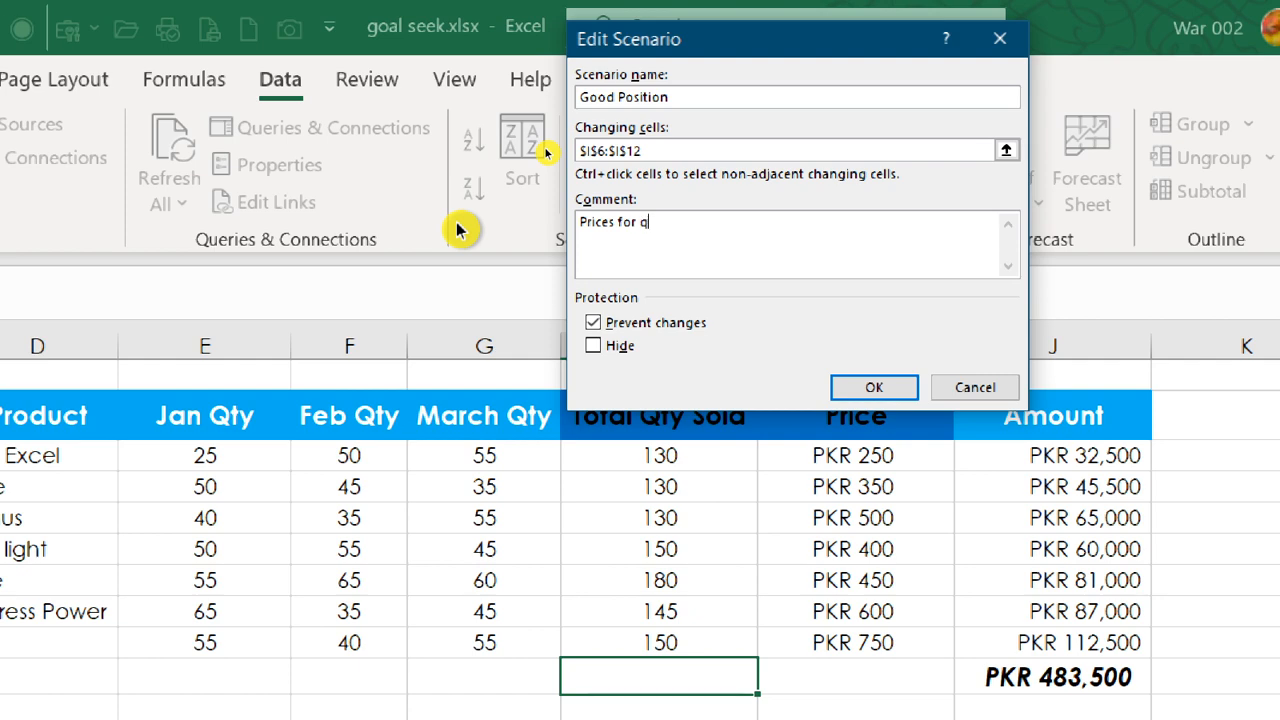
text( q)
key(BackSpace)
key(BackSpace)
key(BackSpace)
key(BackSpace)
key(BackSpace)
key(BackSpace)
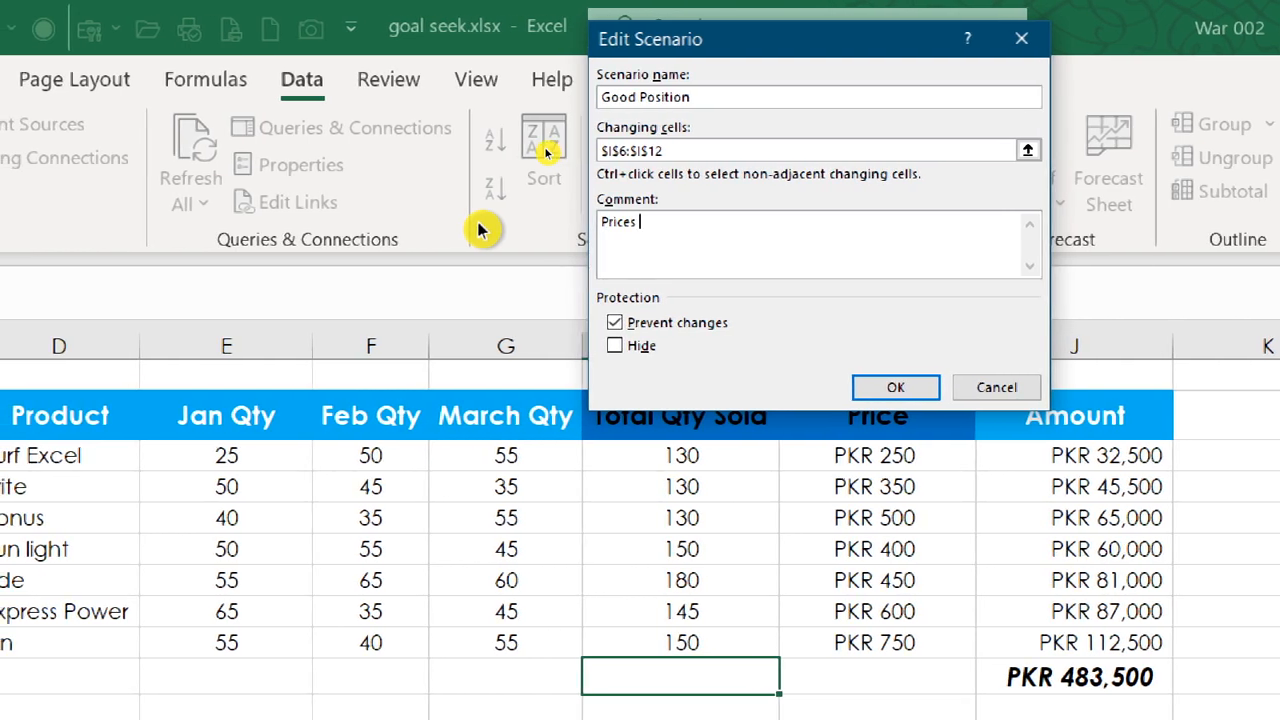
text(for qtr)
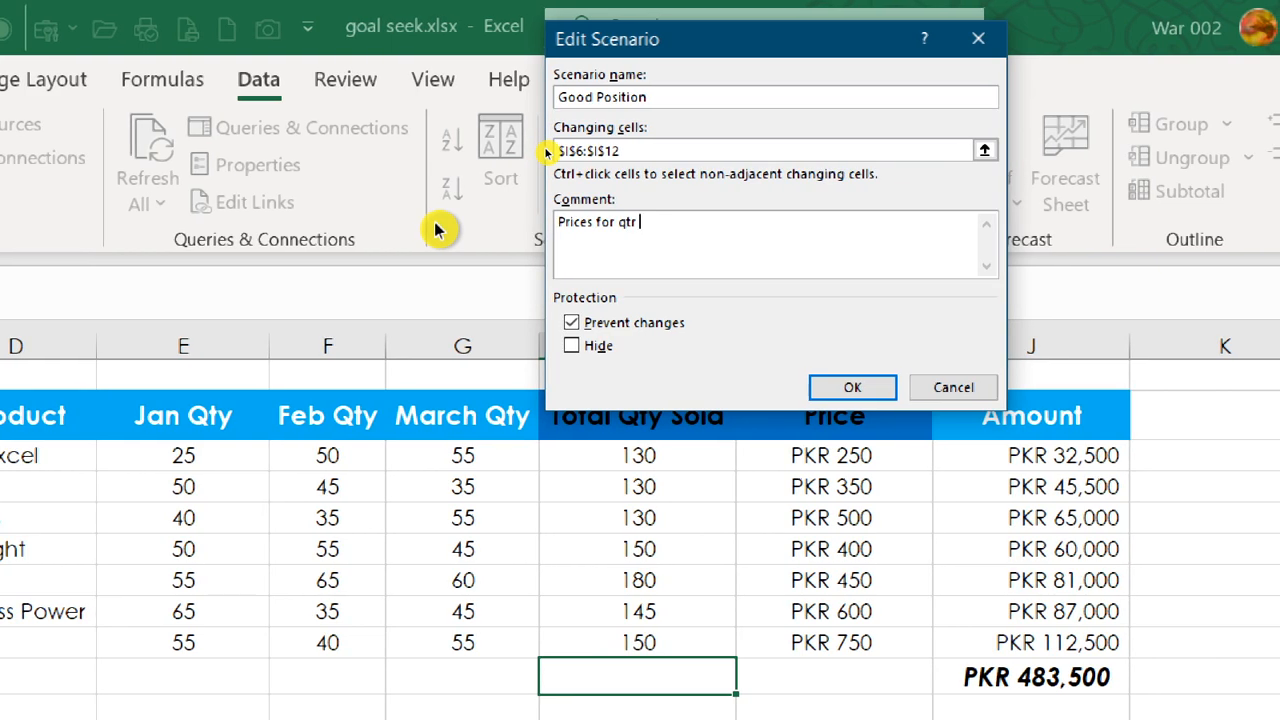
text( in Good)
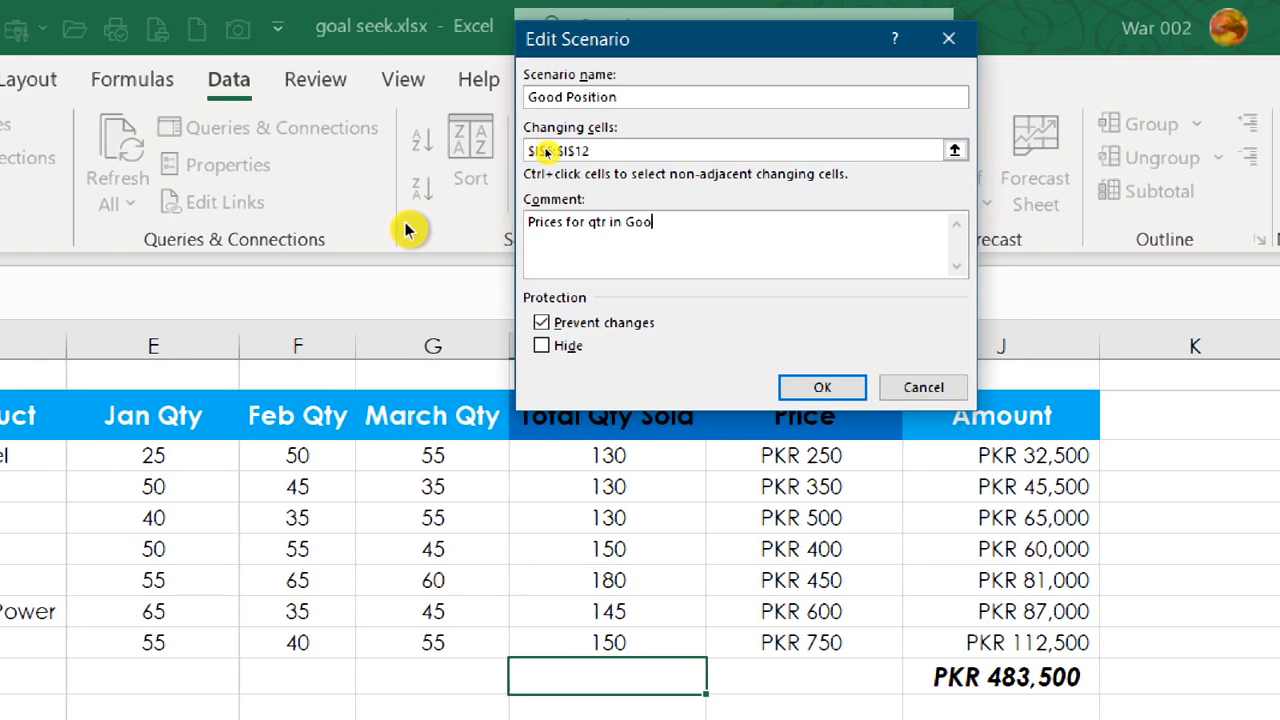
text( Position)
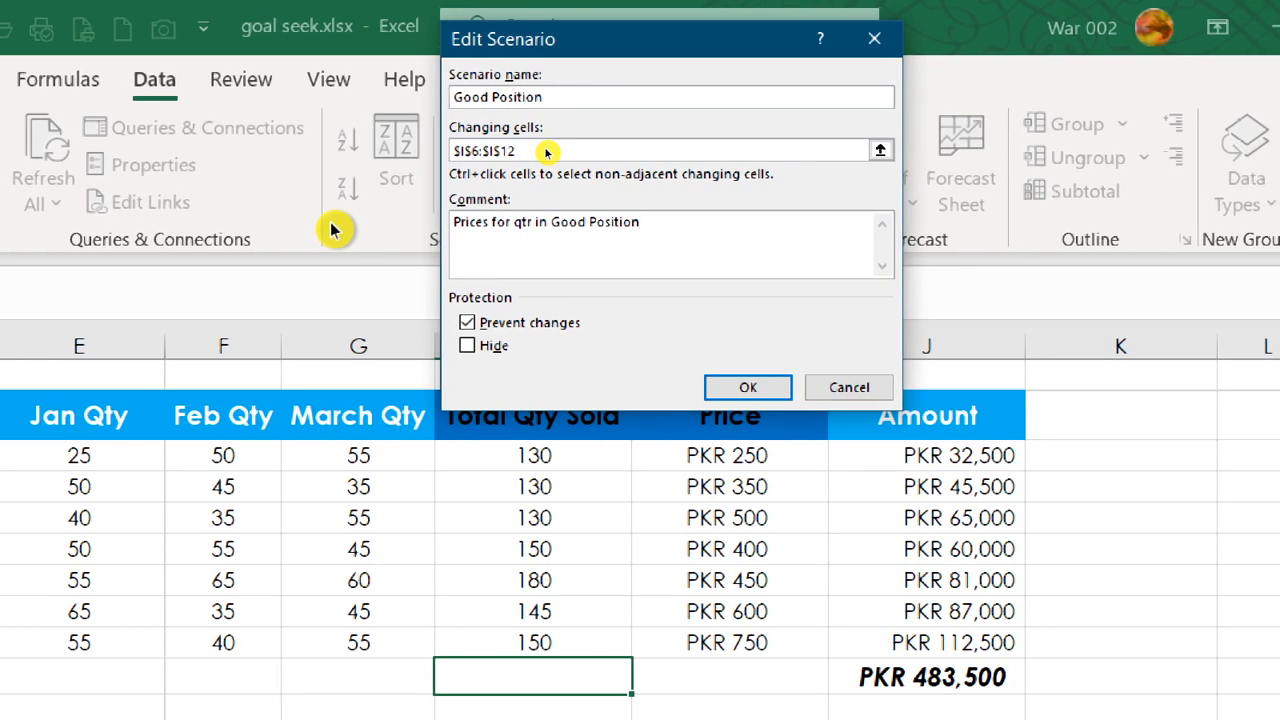
click(766, 394)
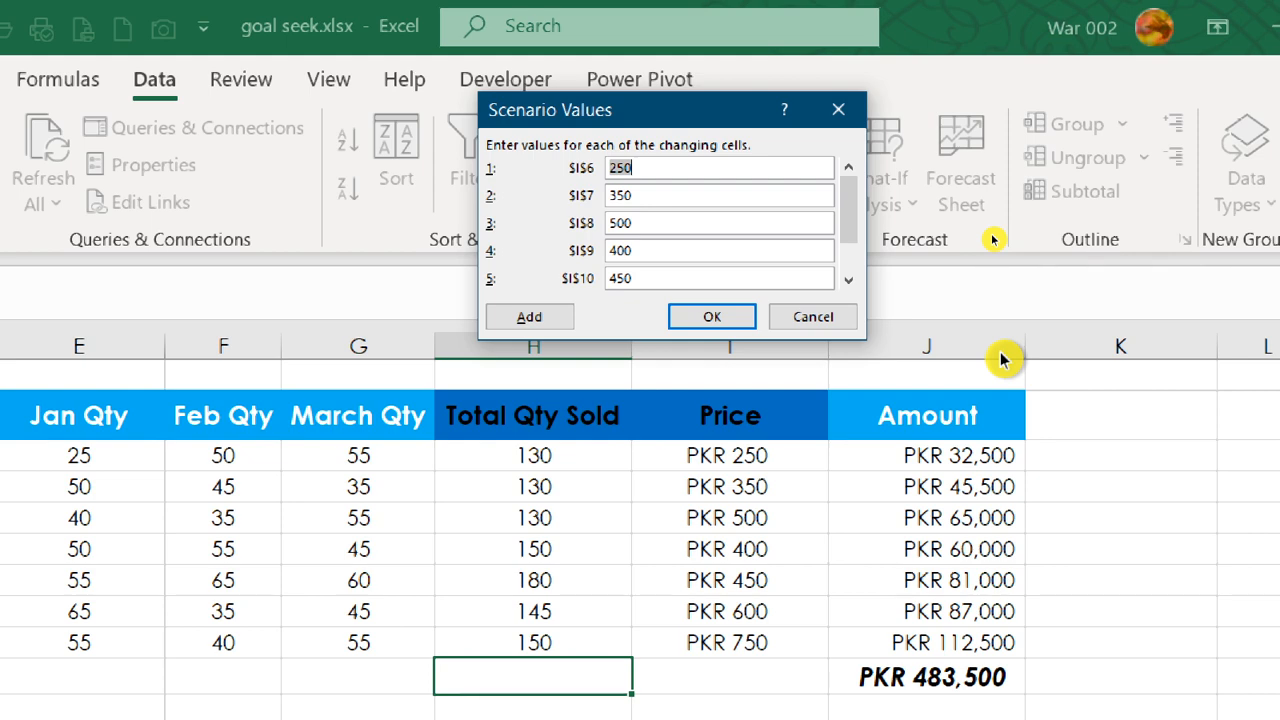
- Set all seven price values I6 to I12 of the Good Position scenario to 500 and save it
text(500)
key(Tab)
text(500)
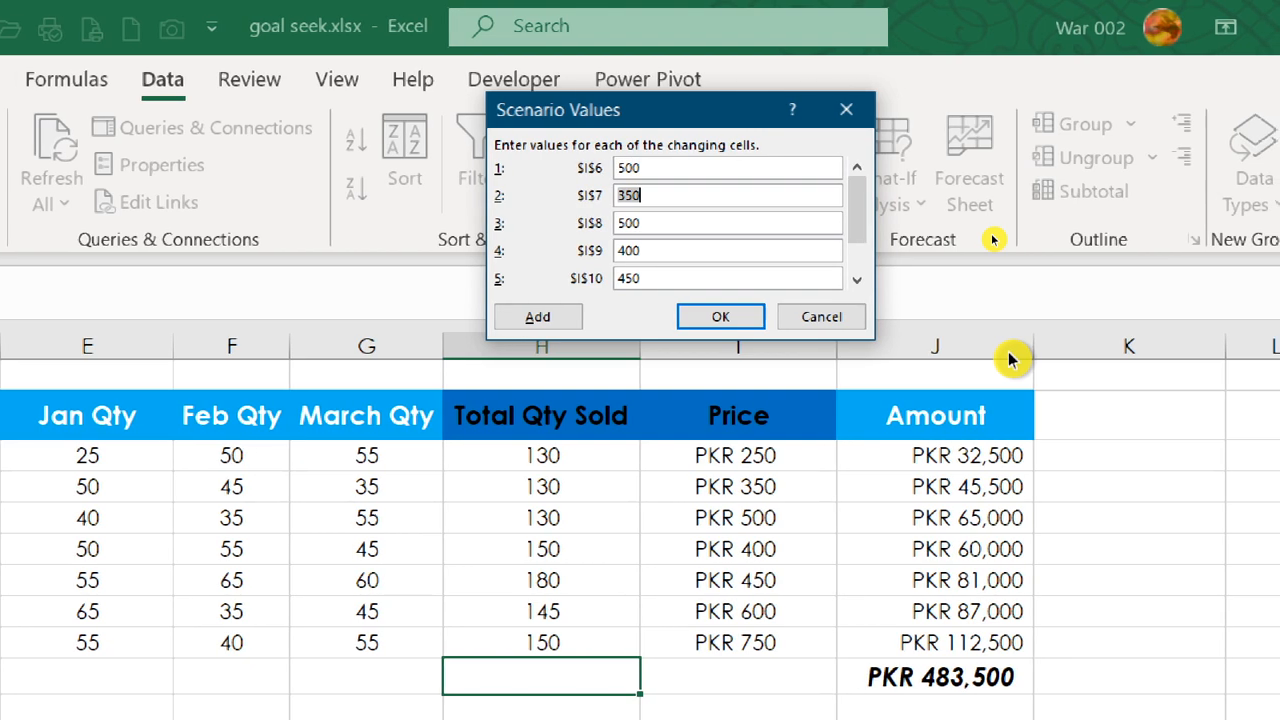
key(Tab)
text(500)
key(Tab)
text(500)
key(Tab)
text(500)
key(Tab)
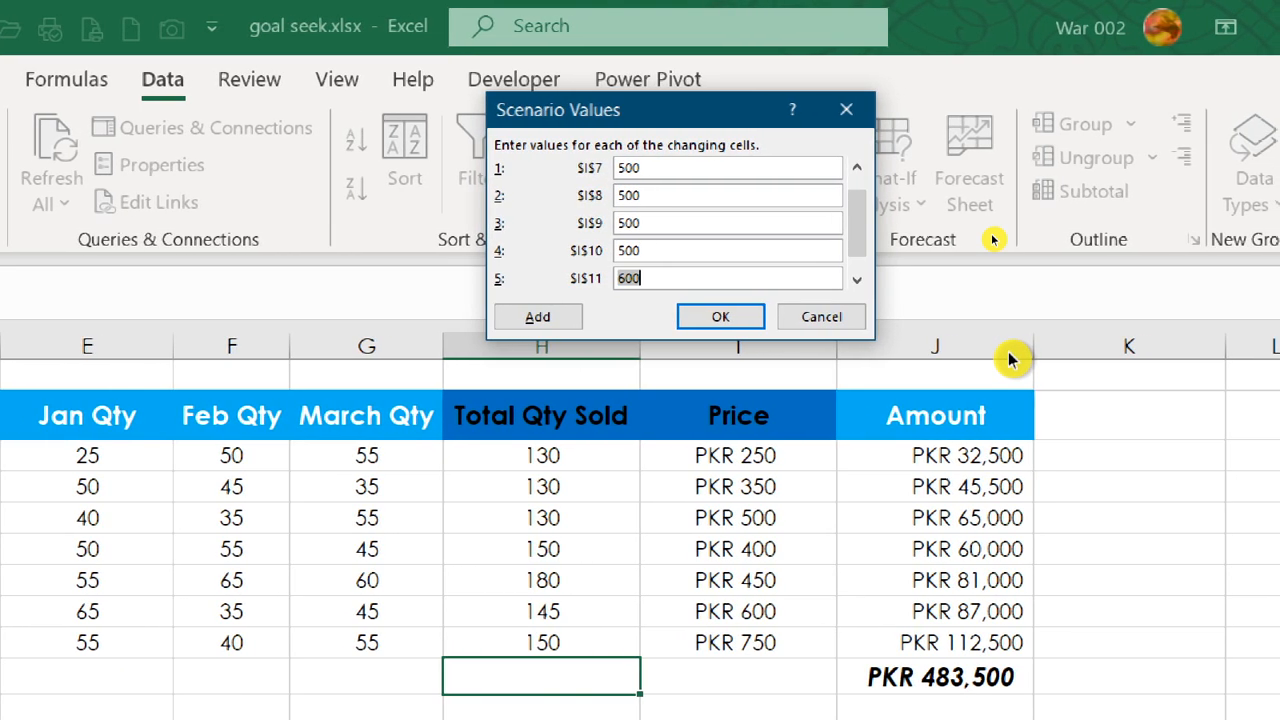
text(500)
key(Tab)
text(500)
key(Tab)
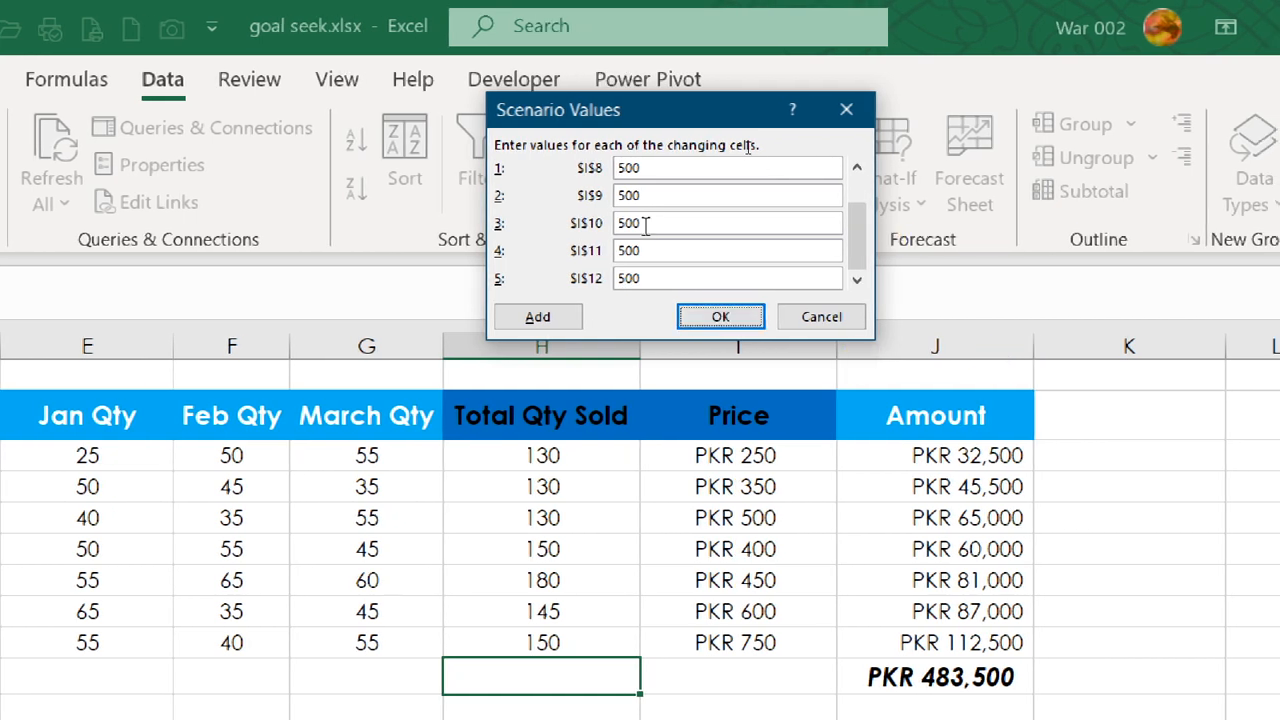
click(712, 320)
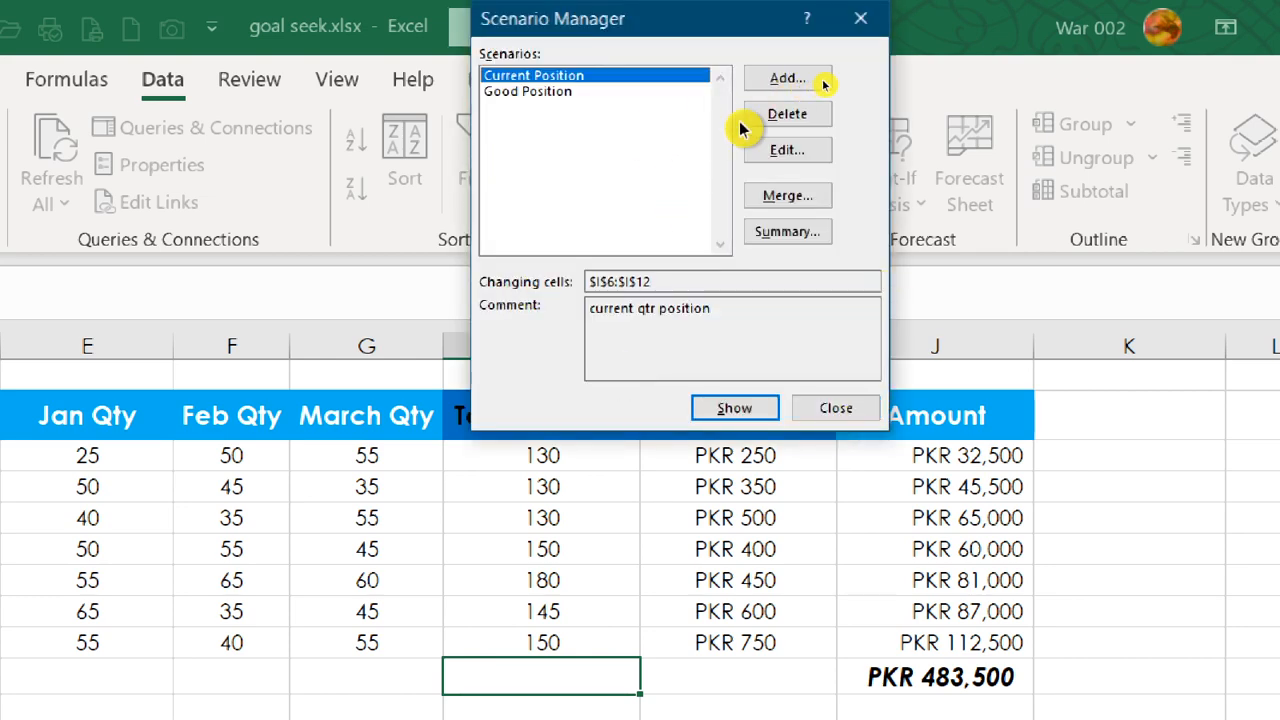
- Add a scenario named "Bad Position" with the price cells I6:I11 as its changing cells
click(787, 80)
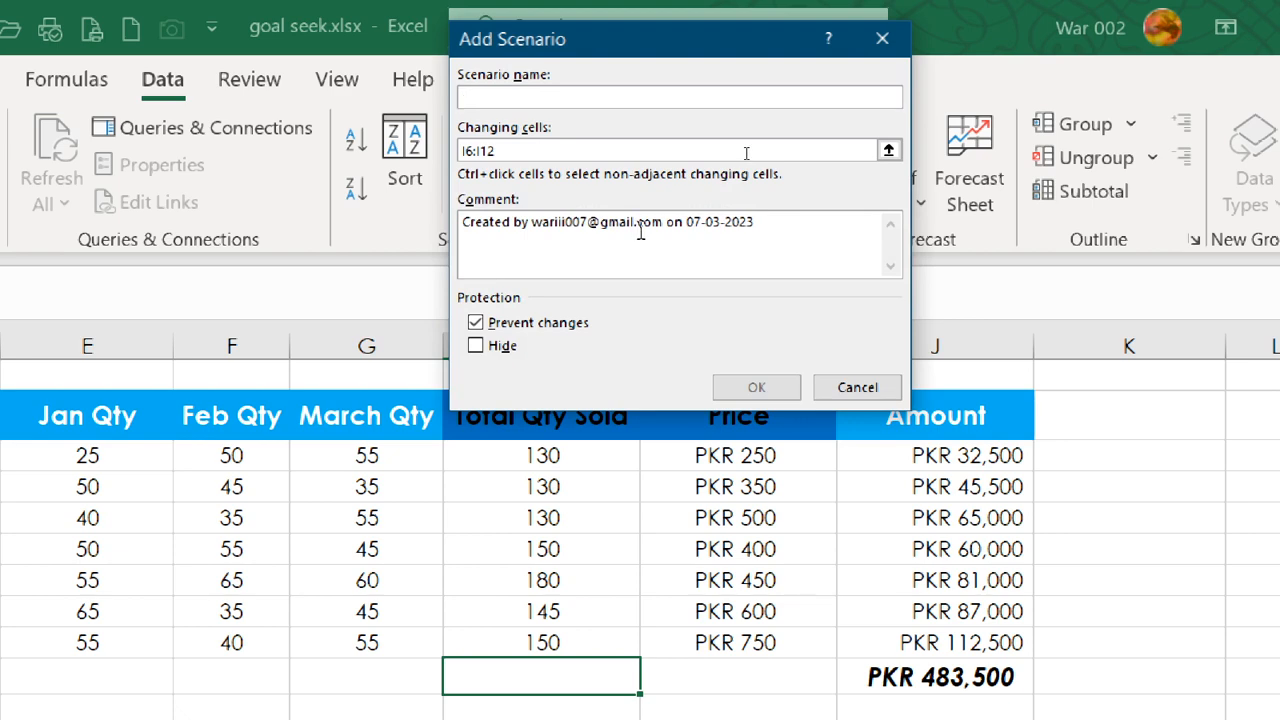
text(Bad p)
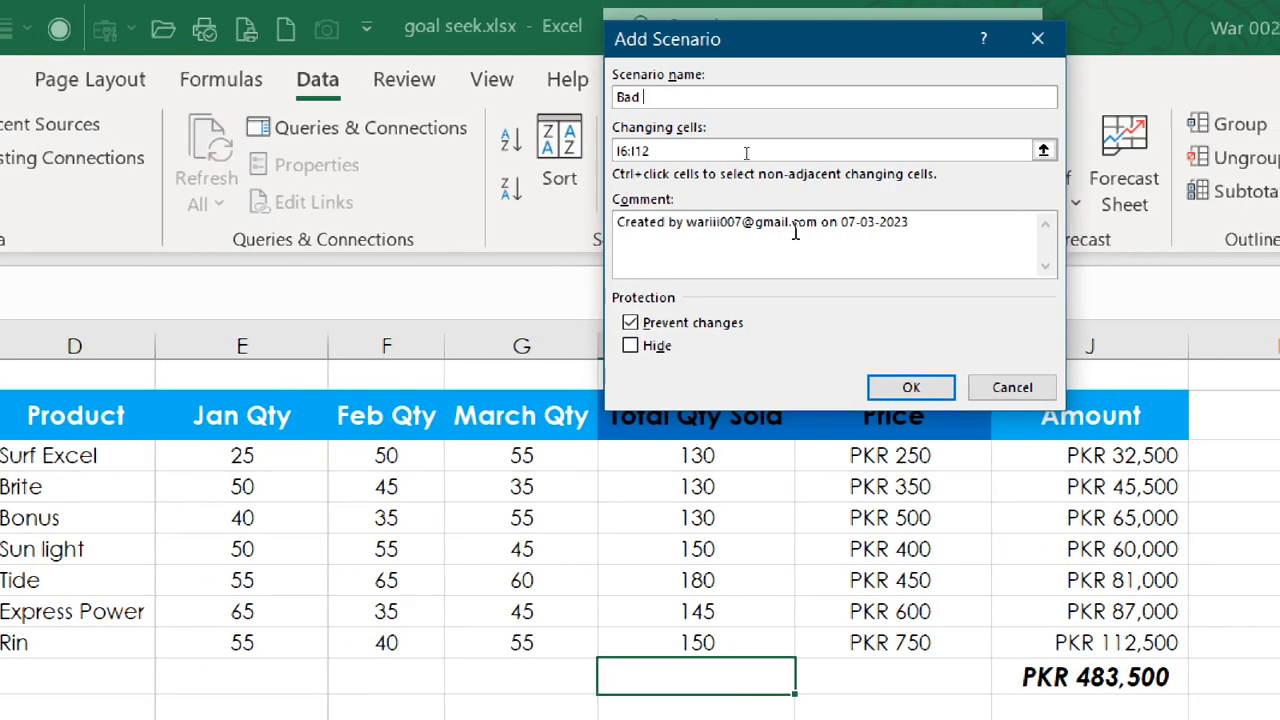
text(osition)
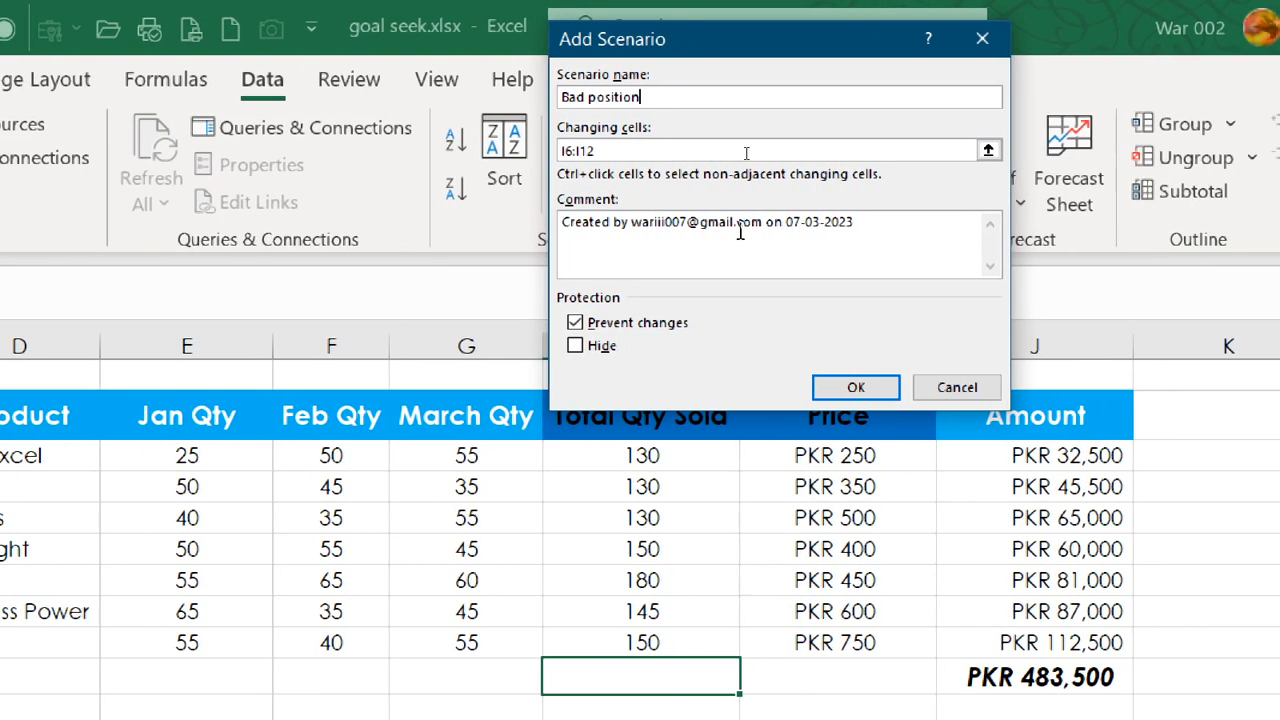
key(BackSpace)
key(BackSpace)
key(BackSpace)
key(BackSpace)
key(BackSpace)
key(BackSpace)
key(BackSpace)
key(BackSpace)
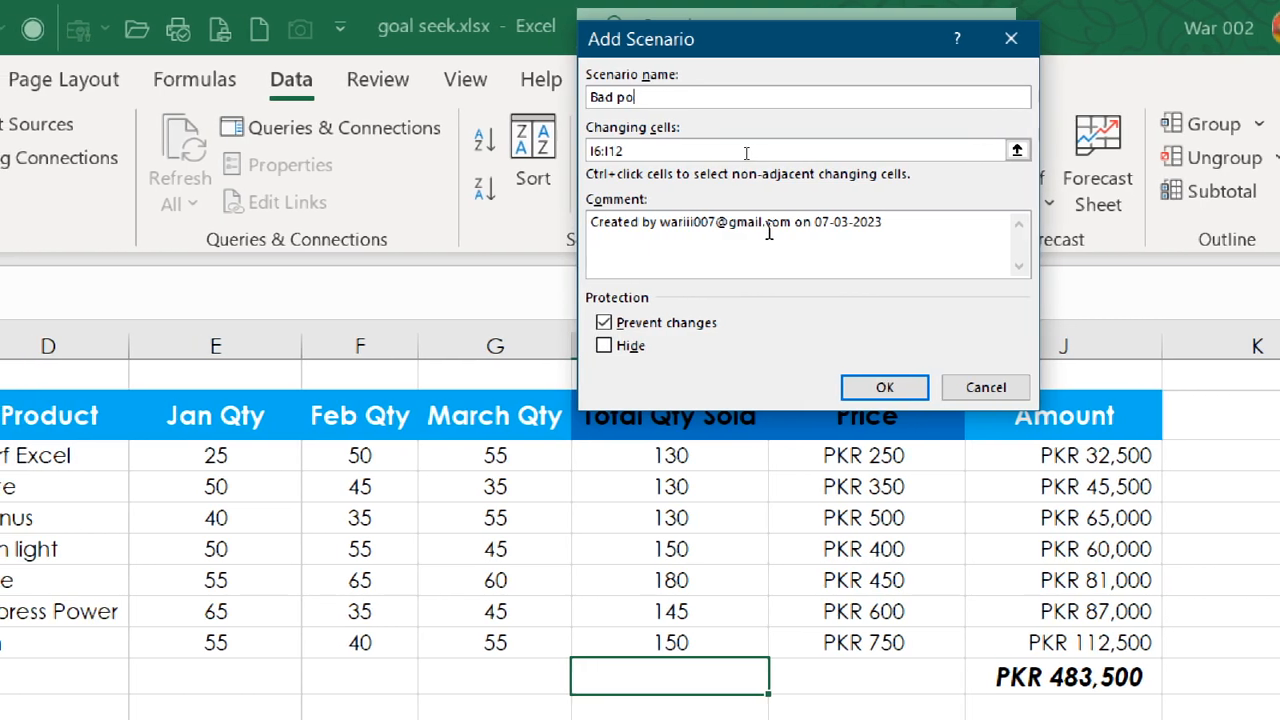
text(Position)
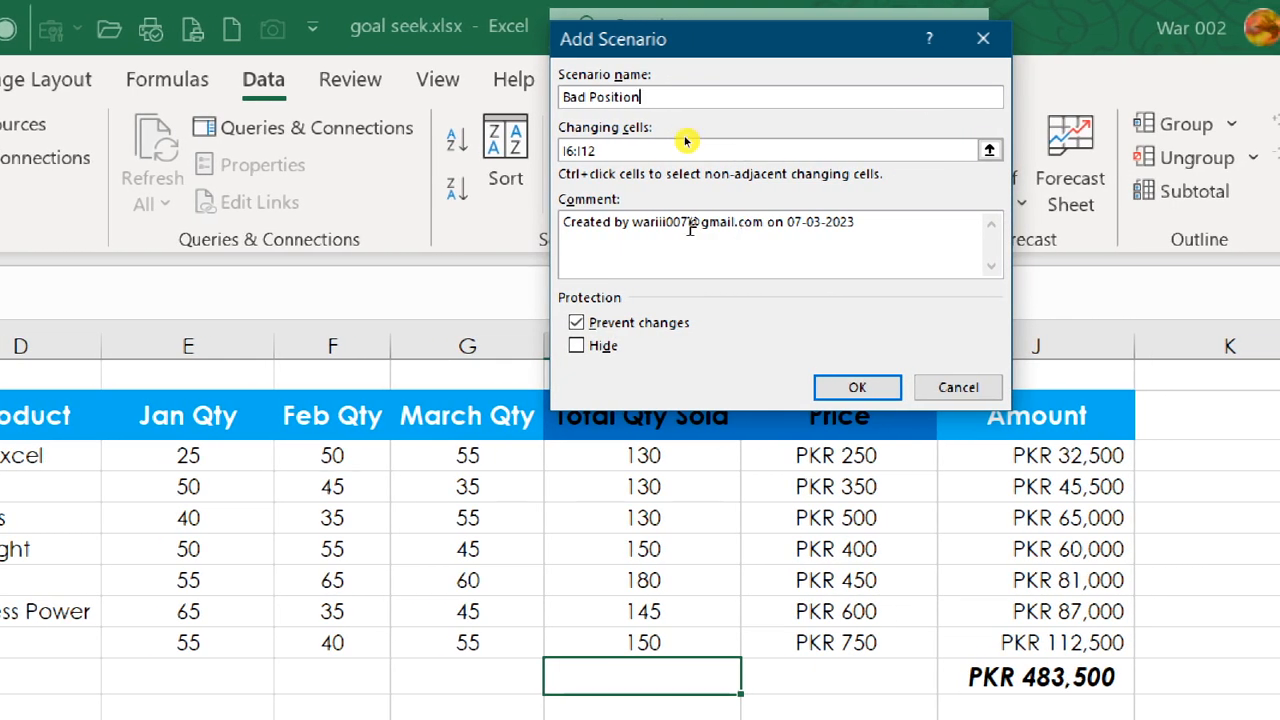
click(989, 149)
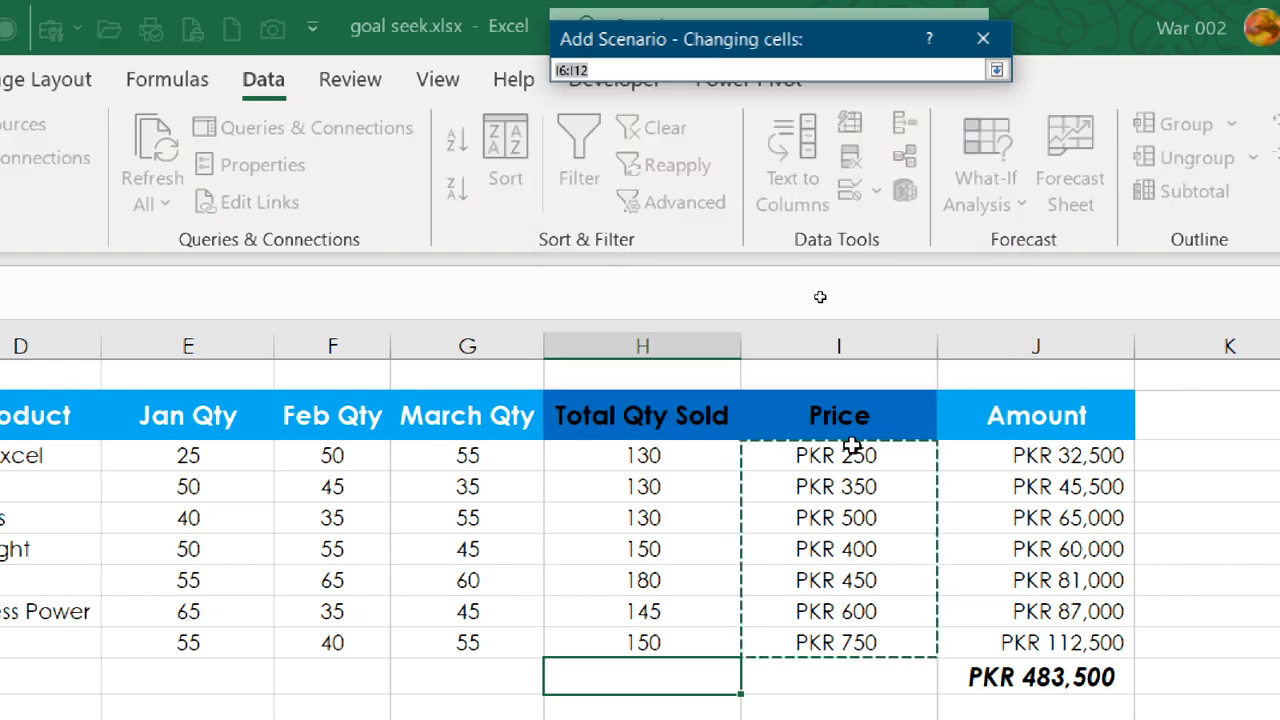
drag(852, 446, 866, 635)
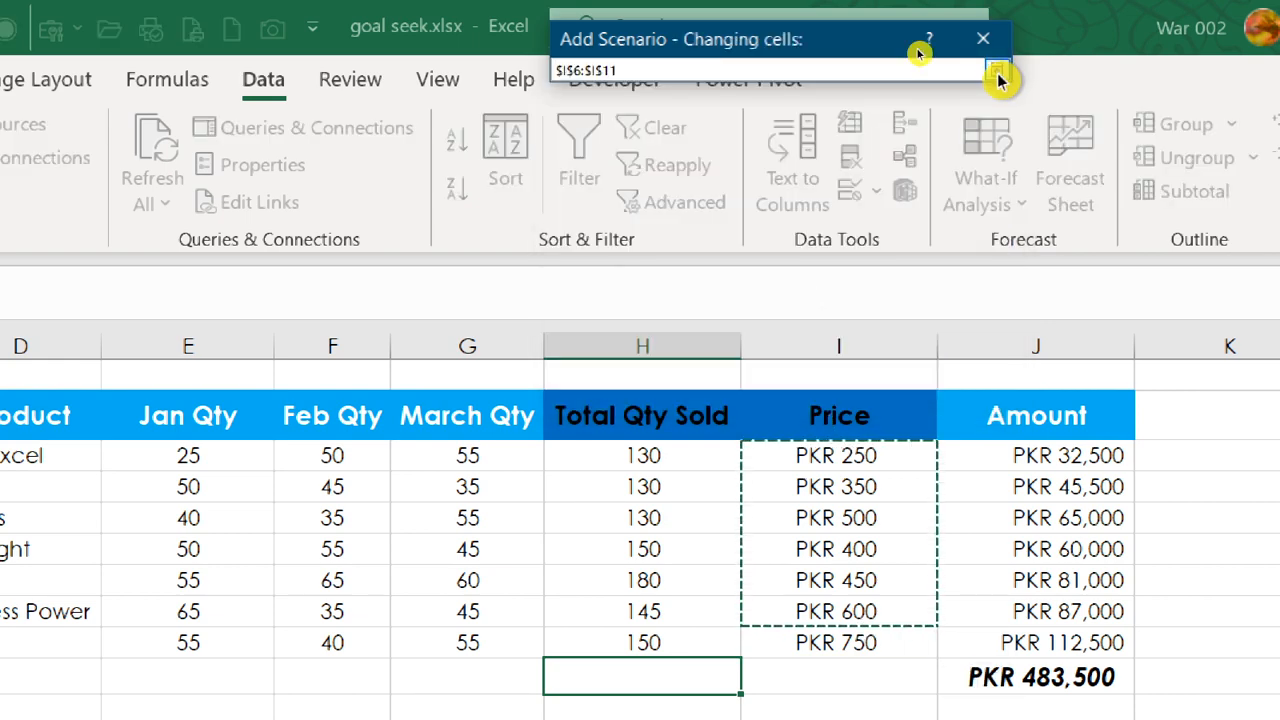
click(998, 74)
- Replace the default comment of the Bad Position scenario with "prices of qtr under bad position" and accept the scenario details
drag(856, 222, 568, 218)
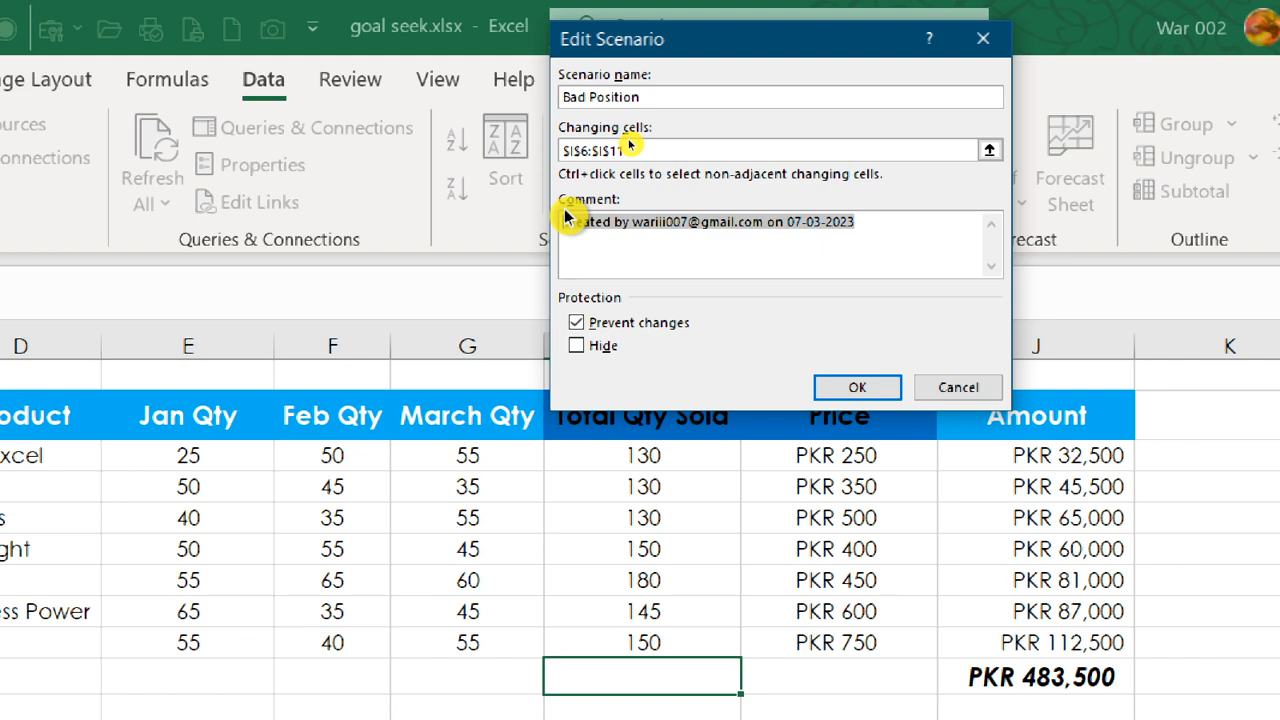
key(BackSpace)
text(Price )
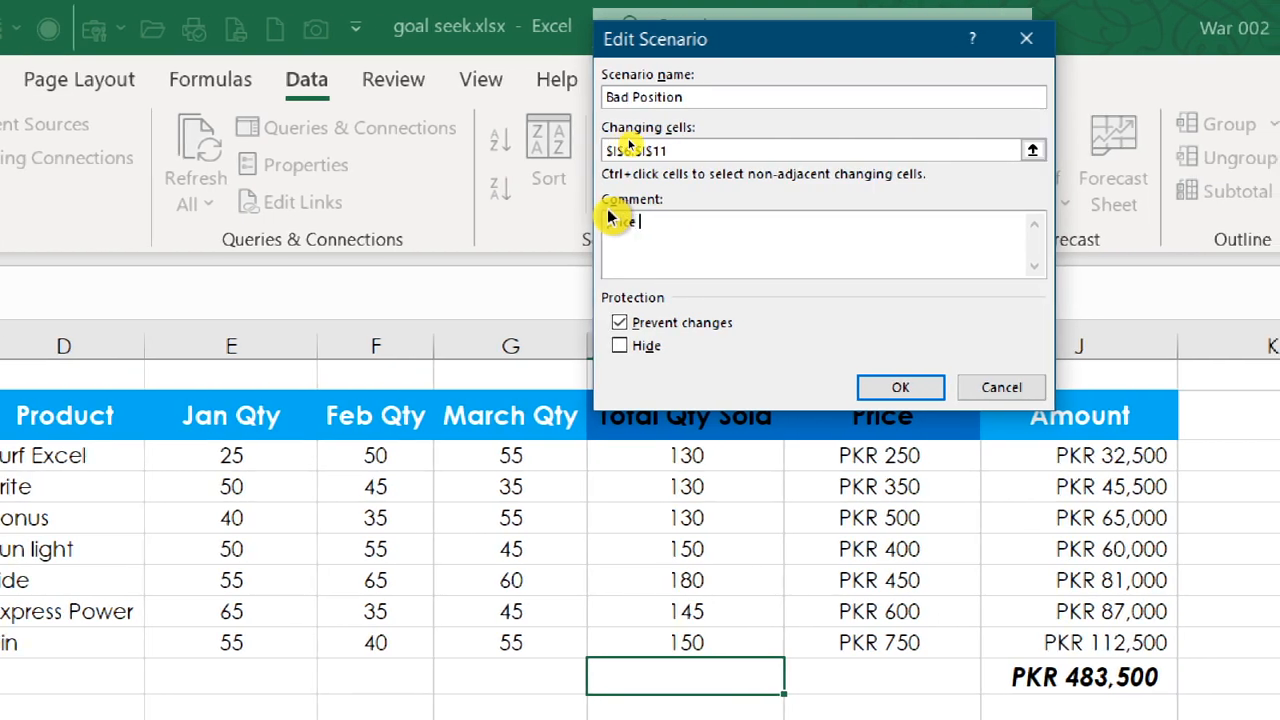
text( of q)
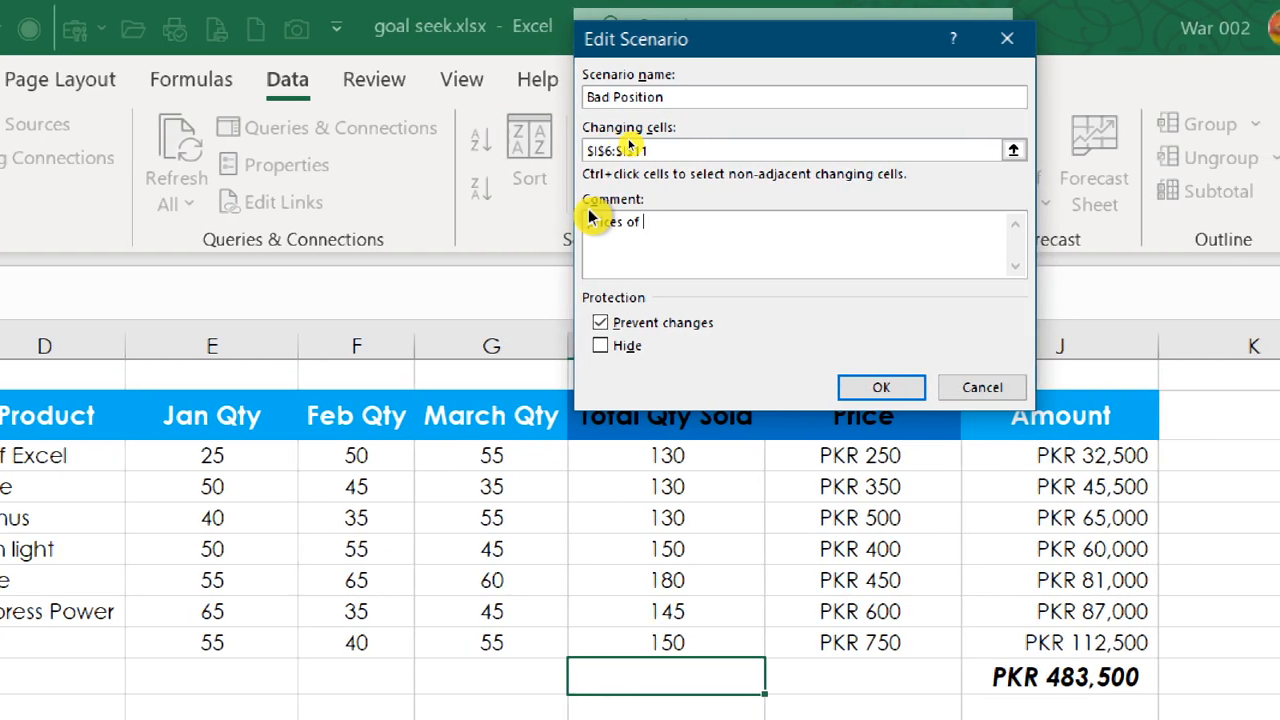
text(tr )
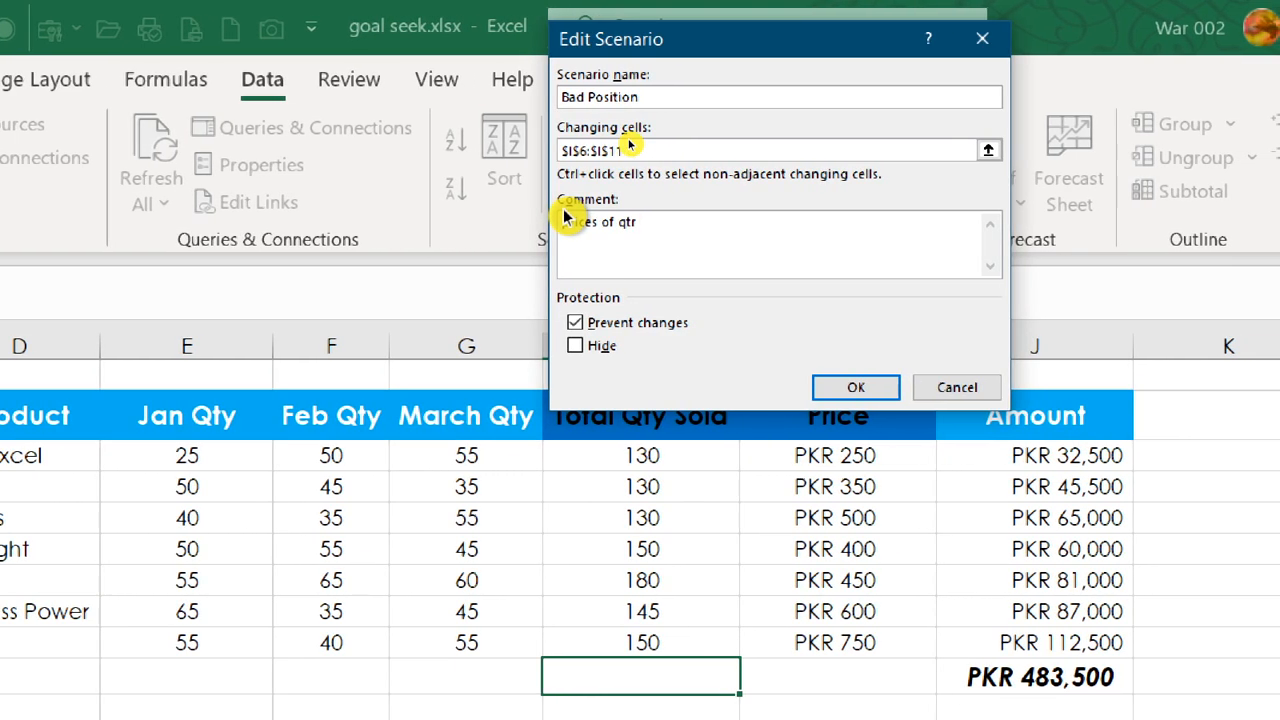
text(u)
text(nder bad p)
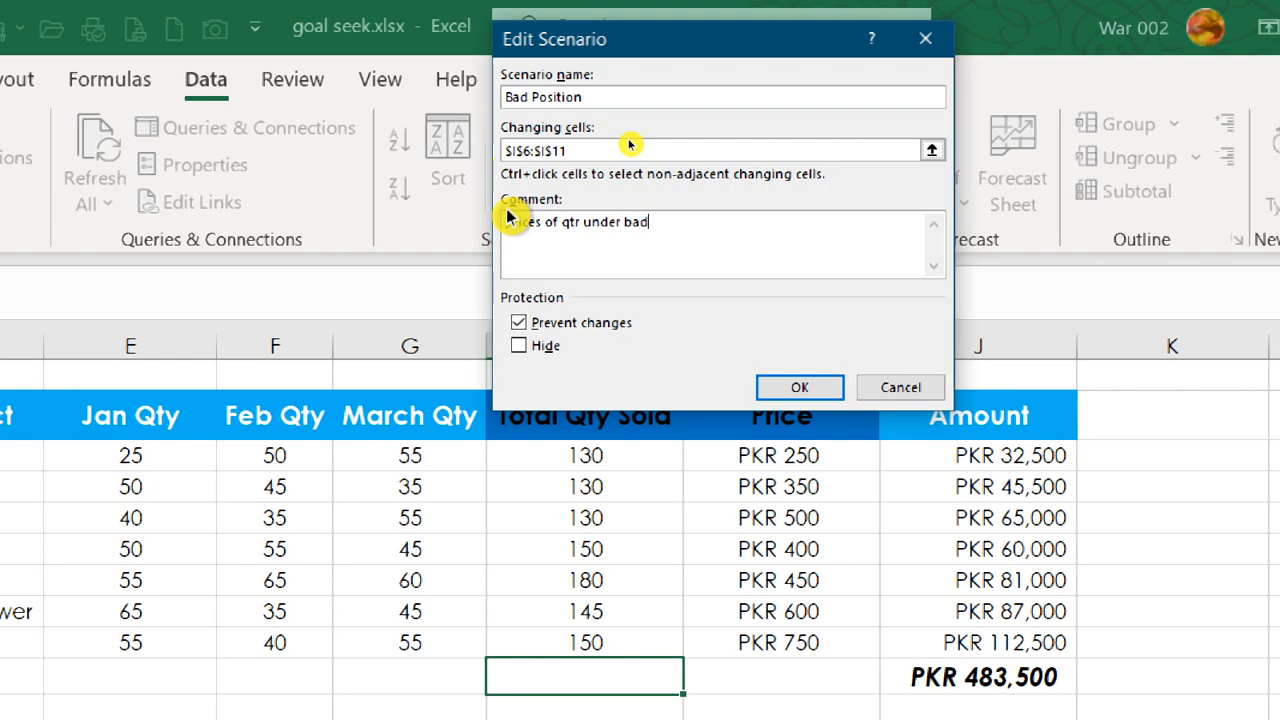
text(osition)
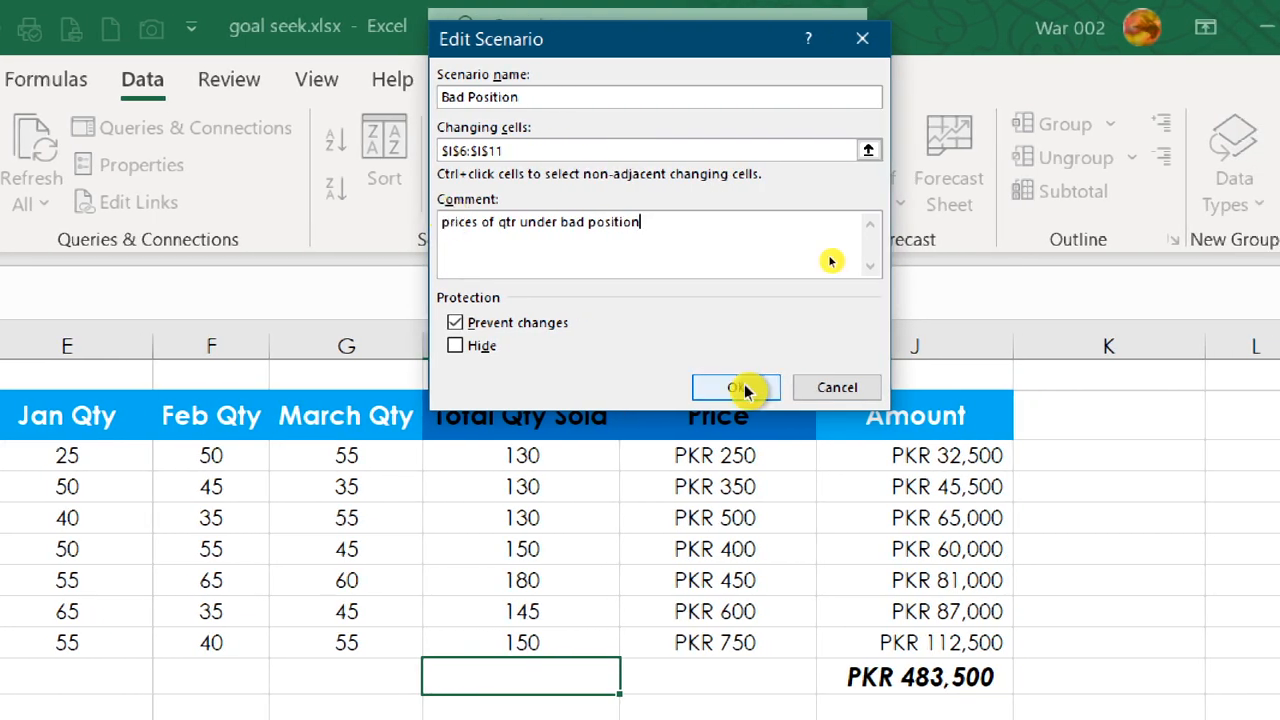
click(740, 388)
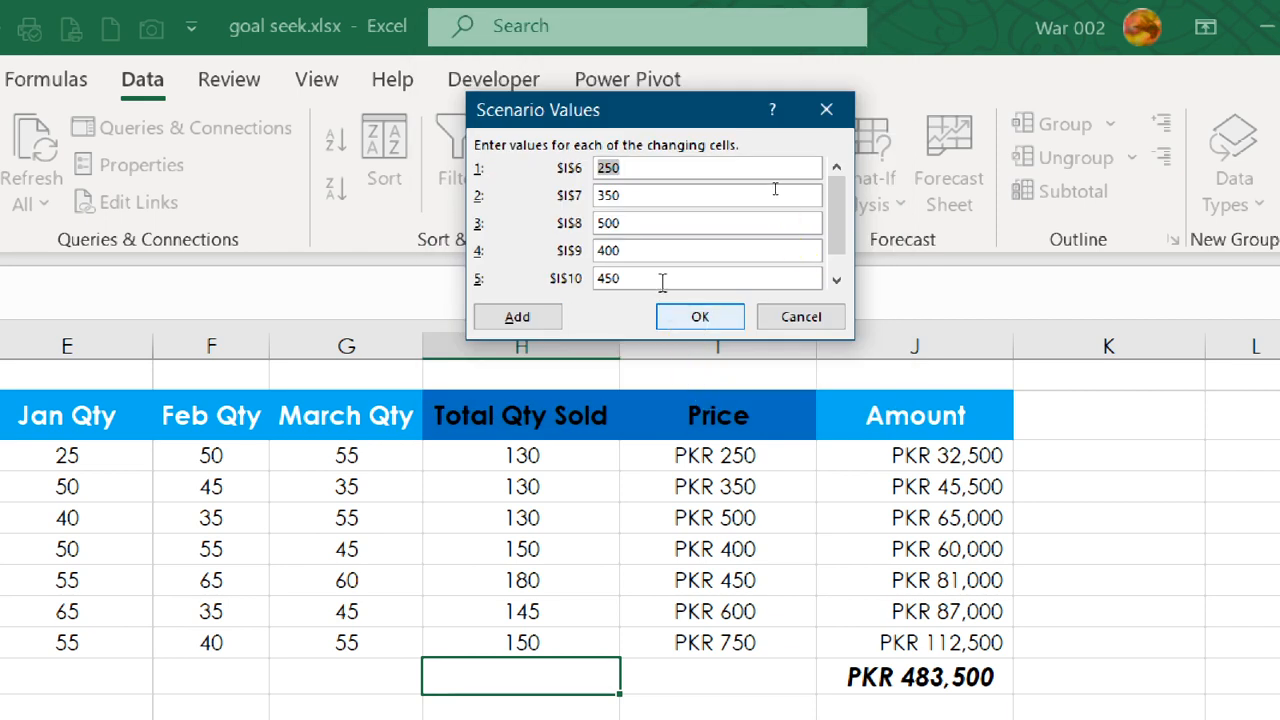
click(679, 315)
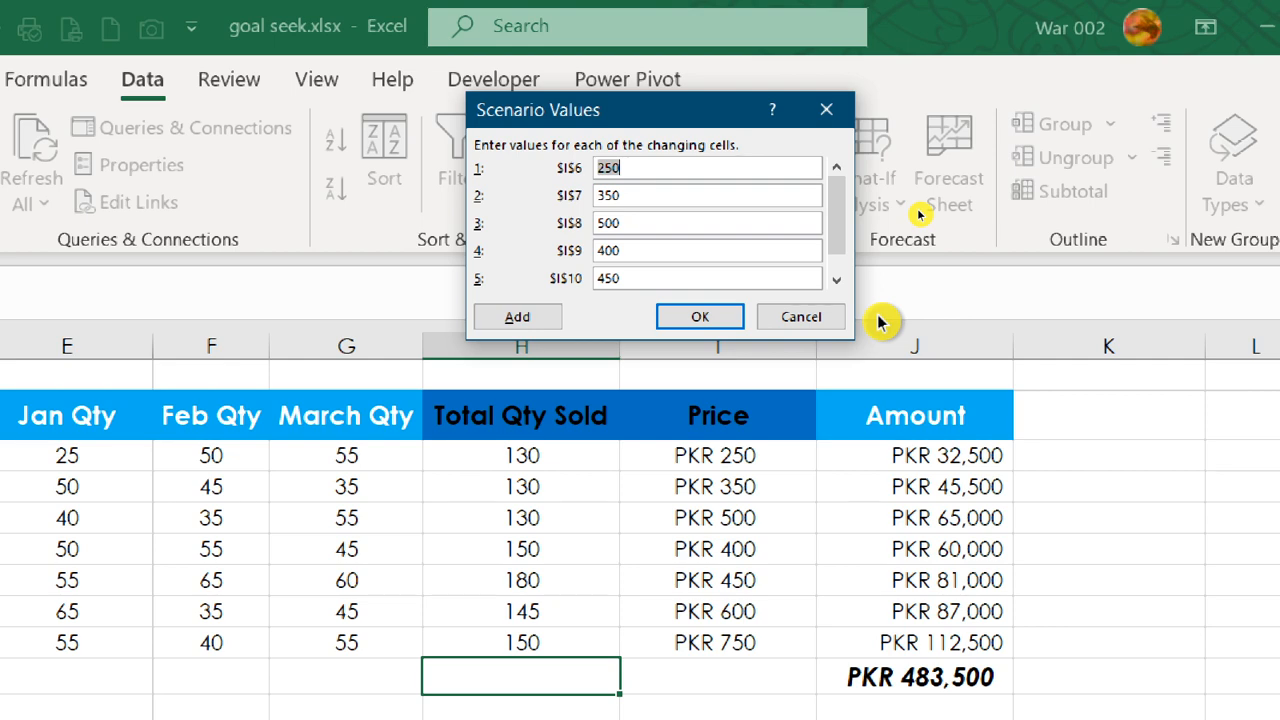
- Set all six price values I6 to I11 of the Bad Position scenario to 250 and save it
key(Tab)
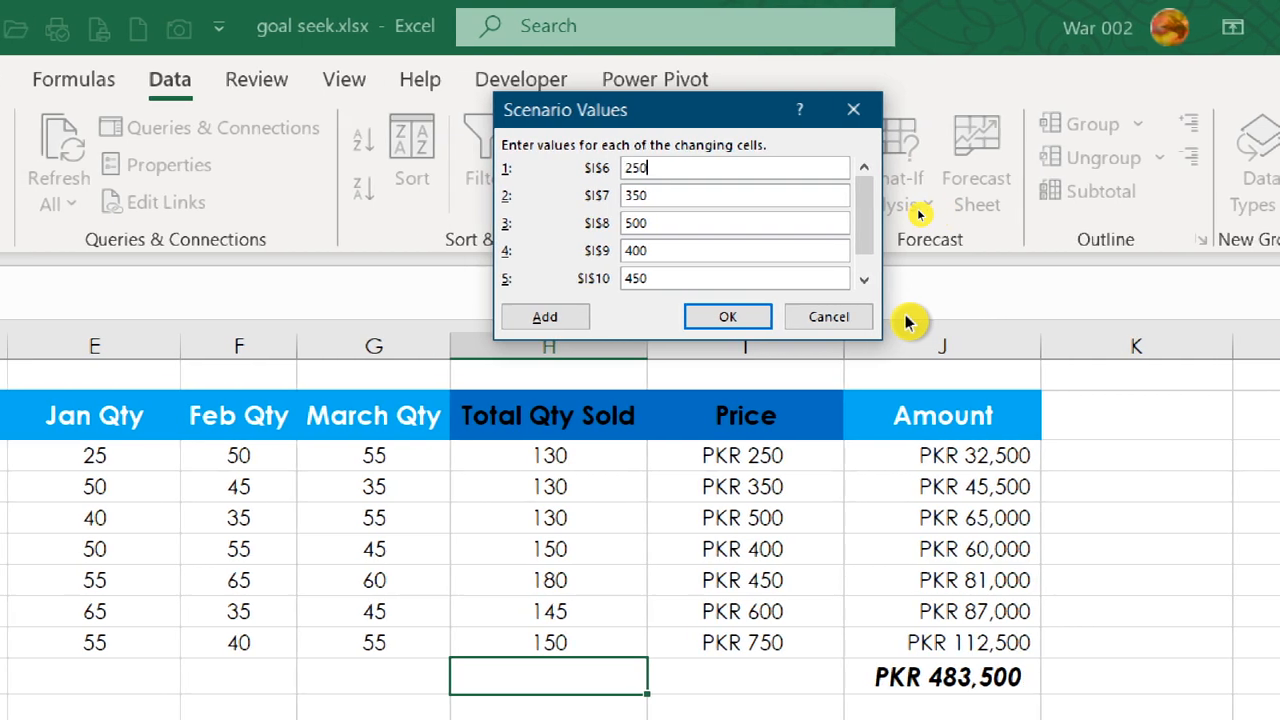
text(250)
key(Tab)
text(250)
key(Tab)
text(250)
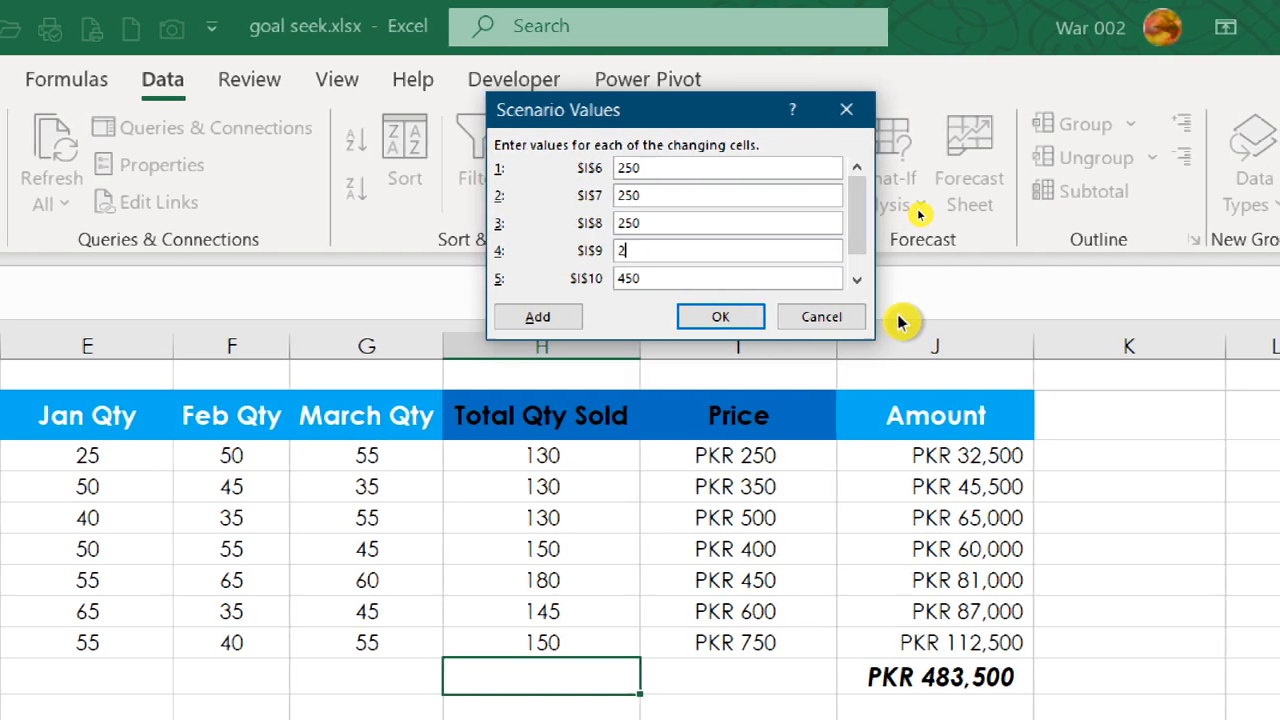
key(Tab)
text(2)
text(250)
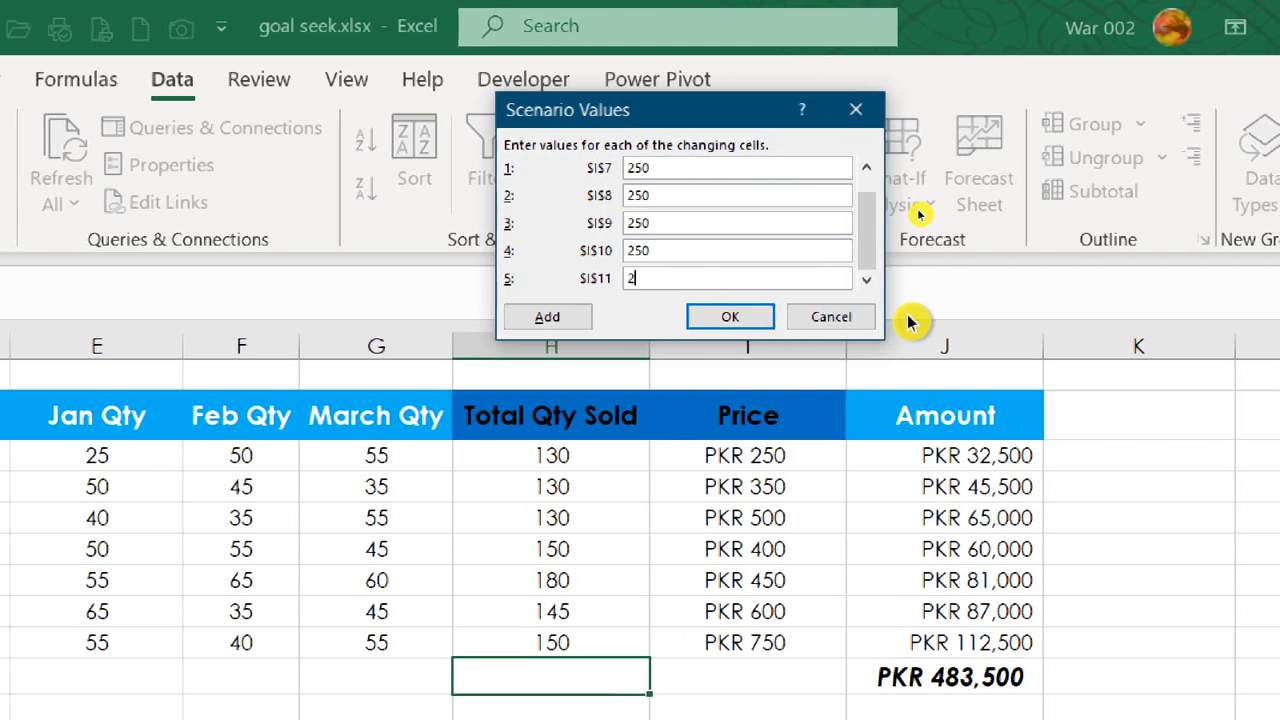
key(shift+Tab)
key(shift+Tab)
key(shift+Tab)
text(5)
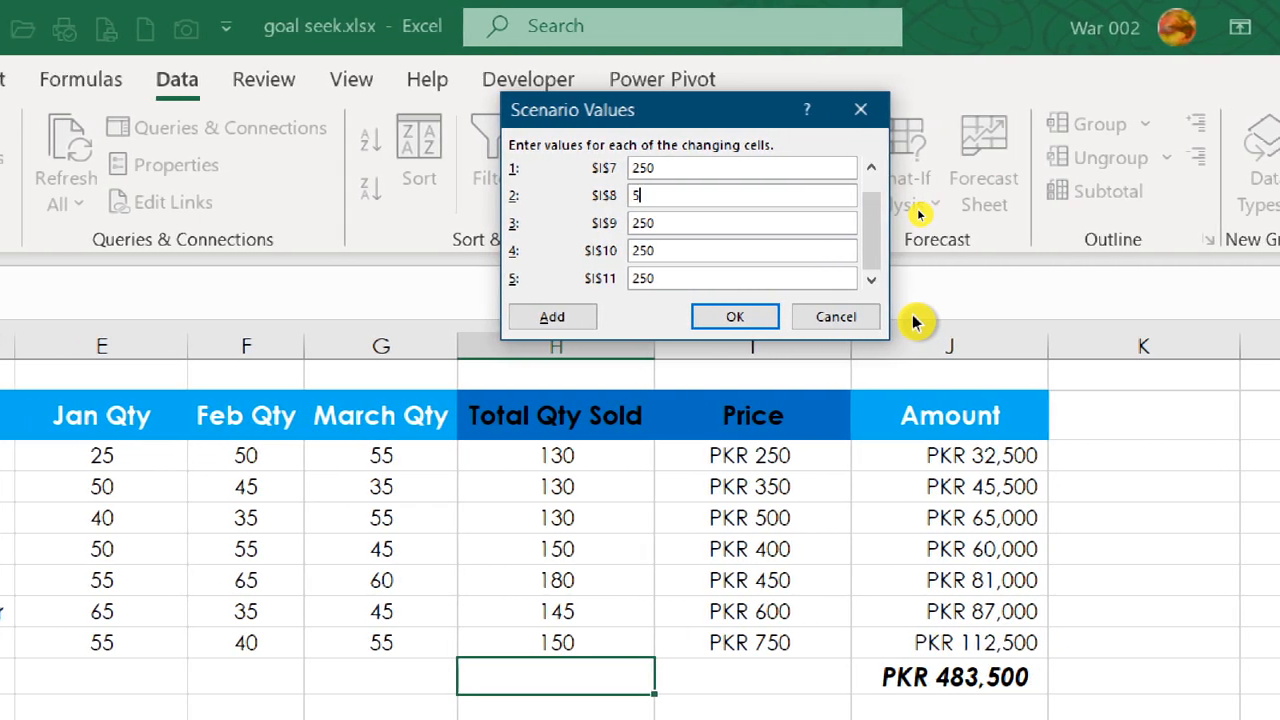
key(BackSpace)
text(250)
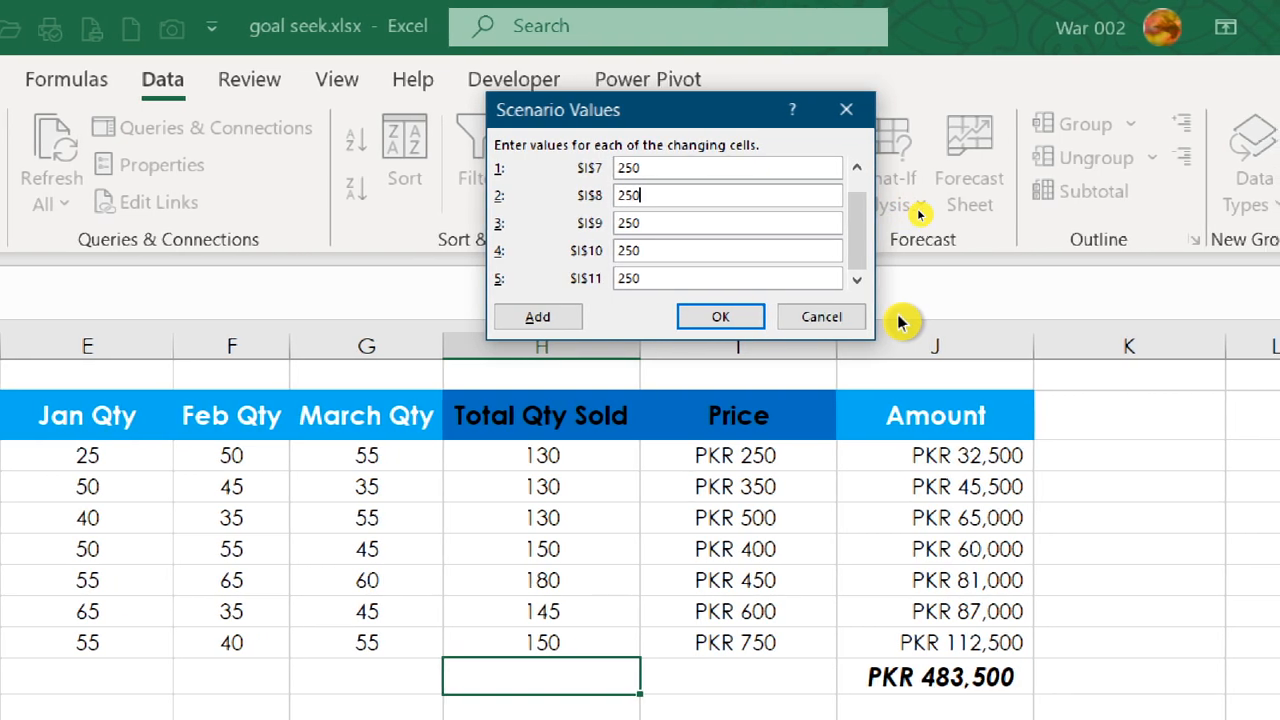
click(729, 318)
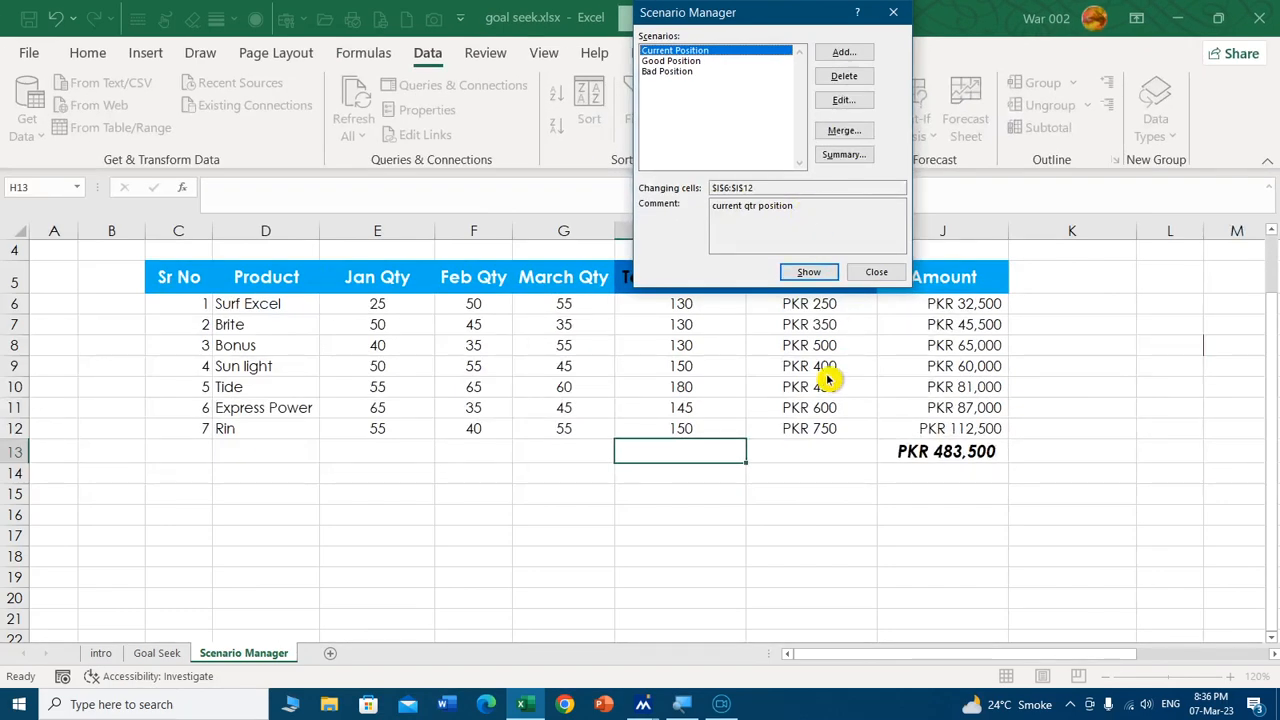
- Show the Good Position scenario and move the Scenario Manager clear of the price and amount figures
drag(758, 20, 526, 446)
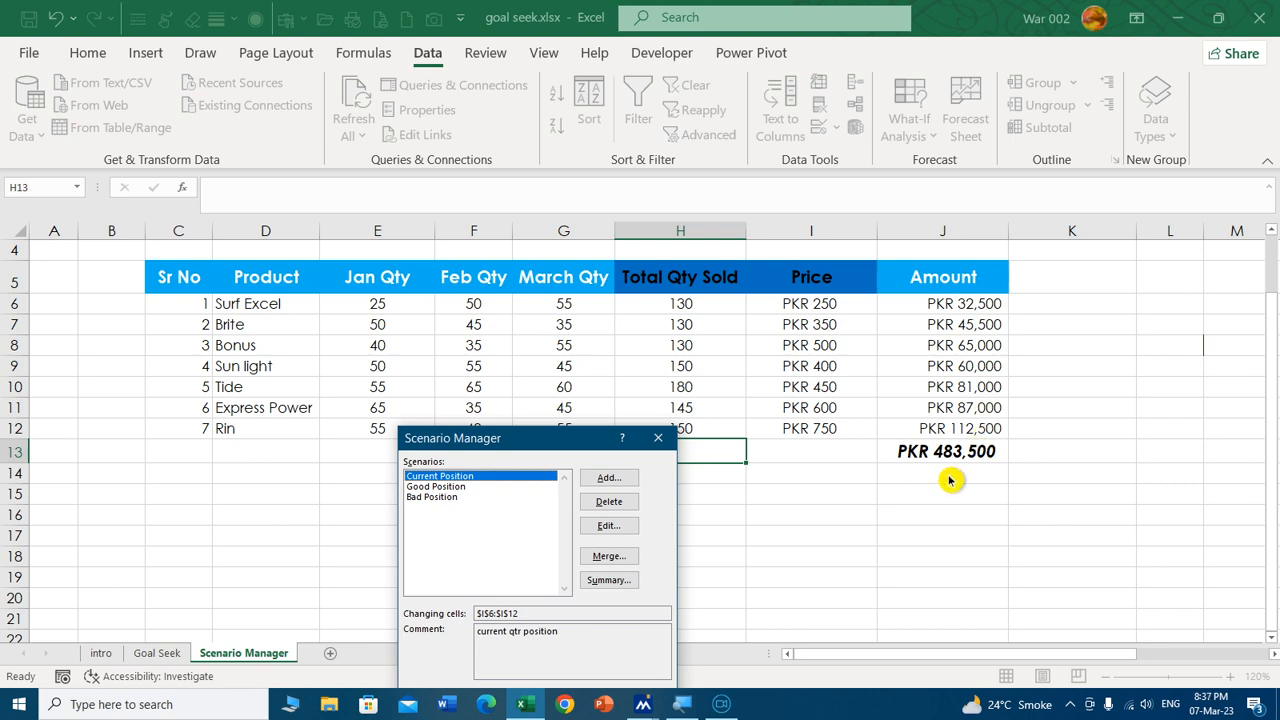
drag(558, 440, 741, 102)
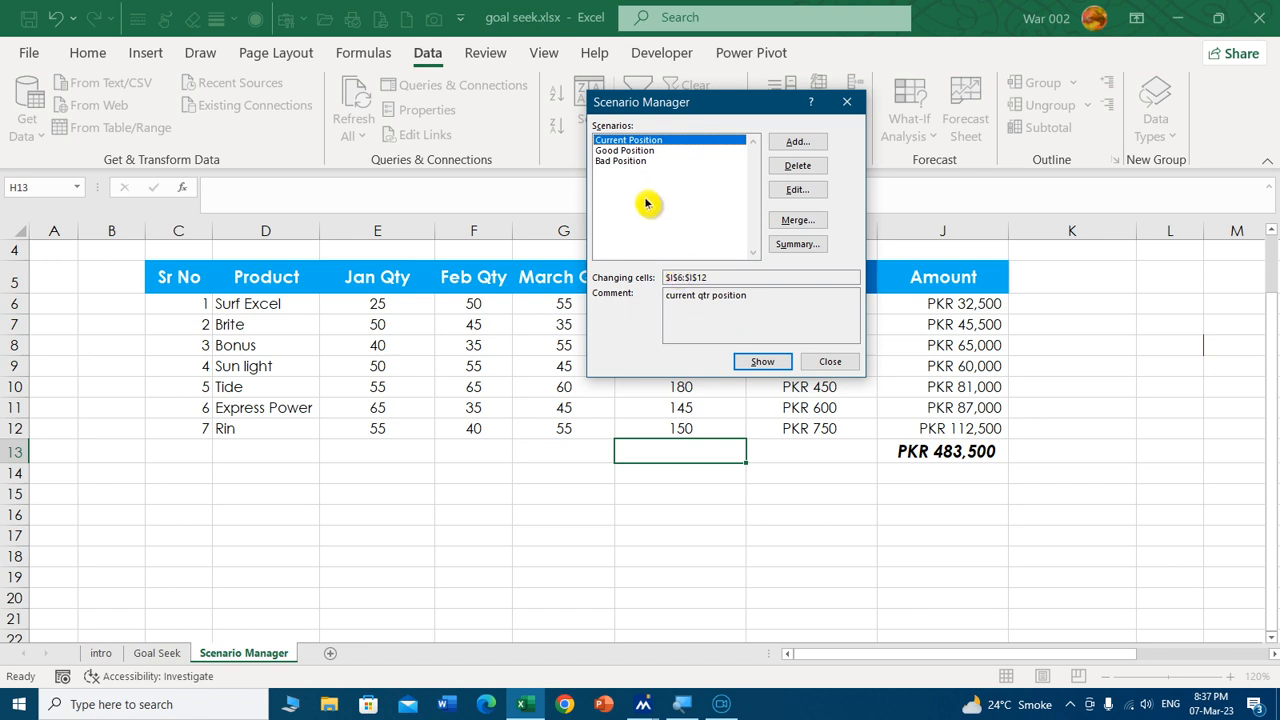
click(641, 151)
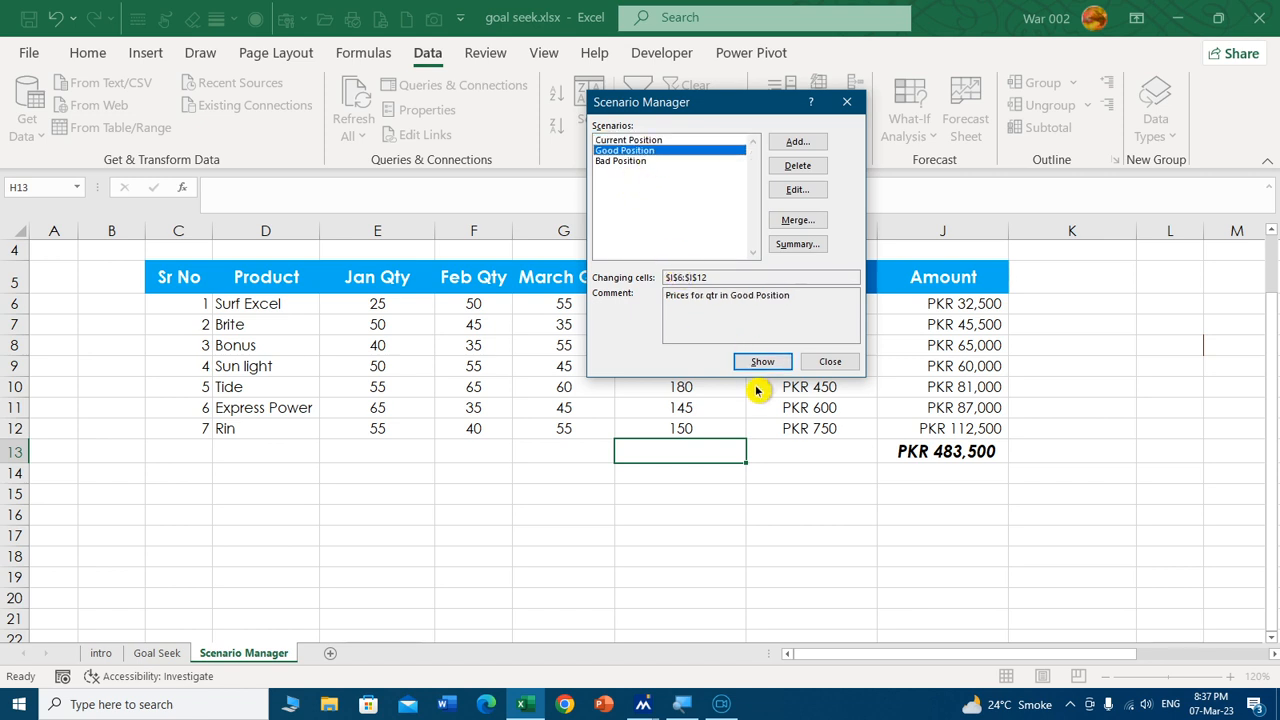
click(765, 365)
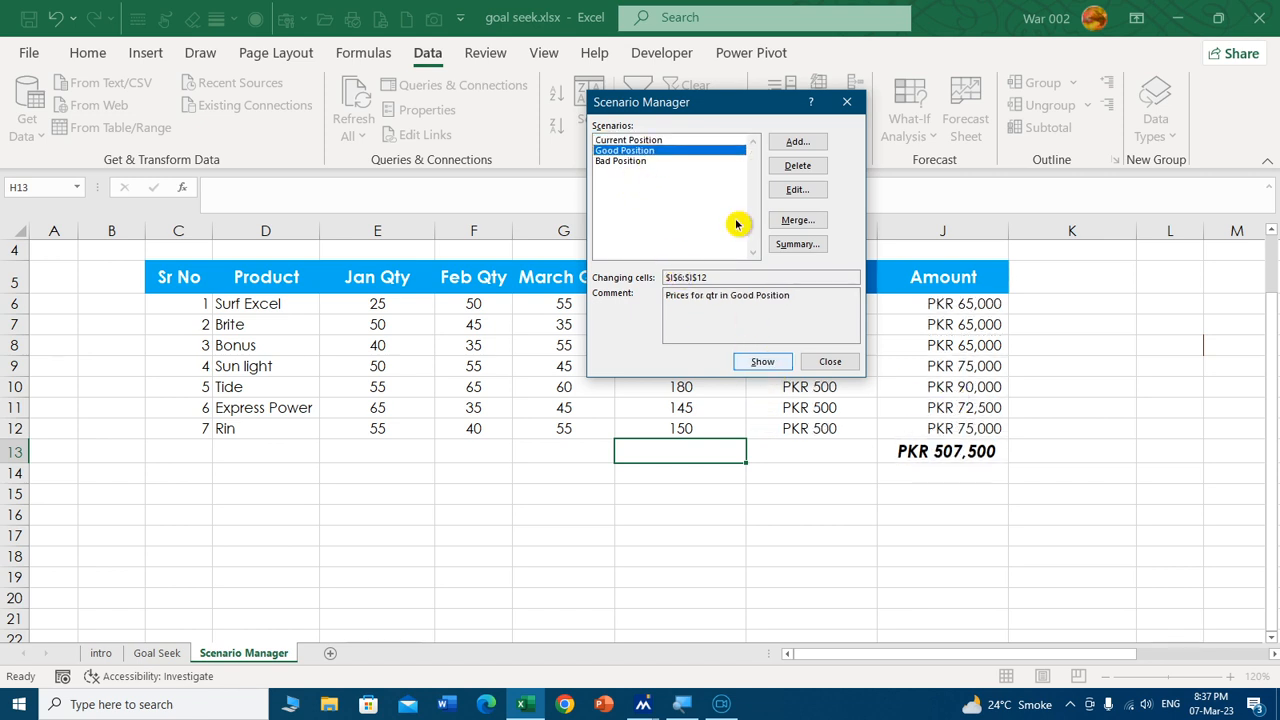
drag(712, 104, 829, 15)
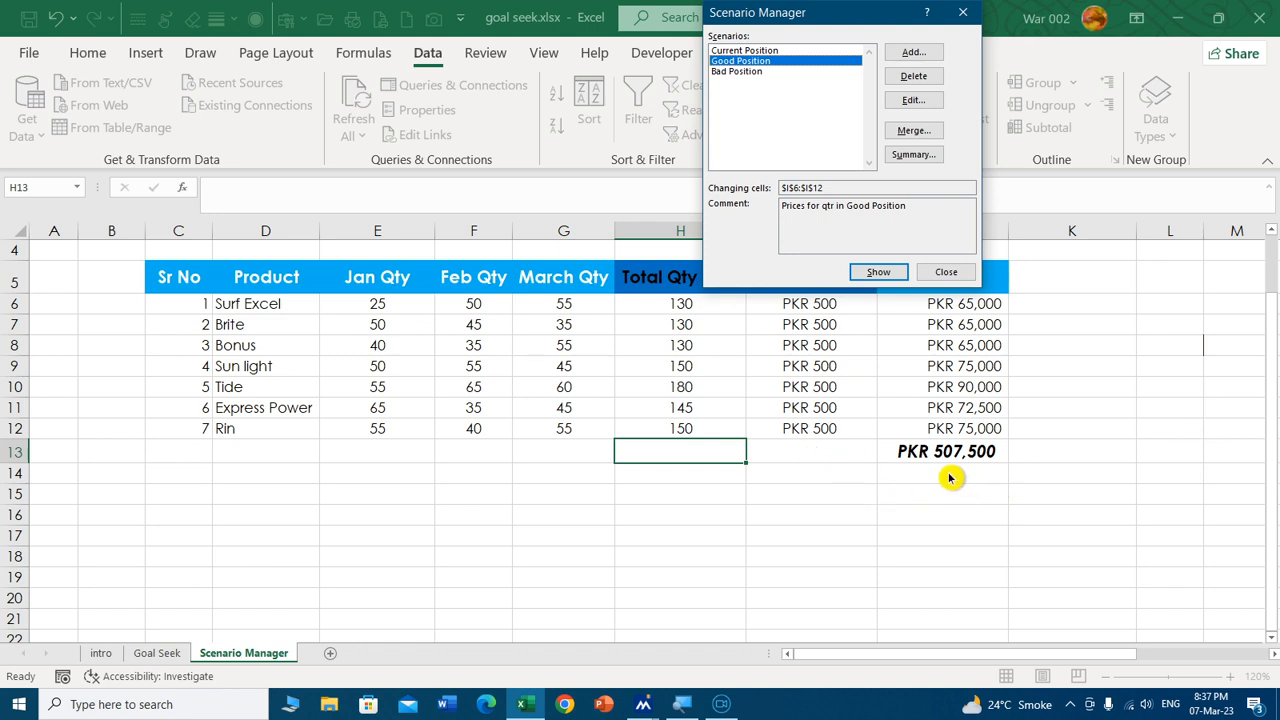
- Show the Bad Position scenario and reposition the Scenario Manager to inspect the prices and total amount
click(741, 72)
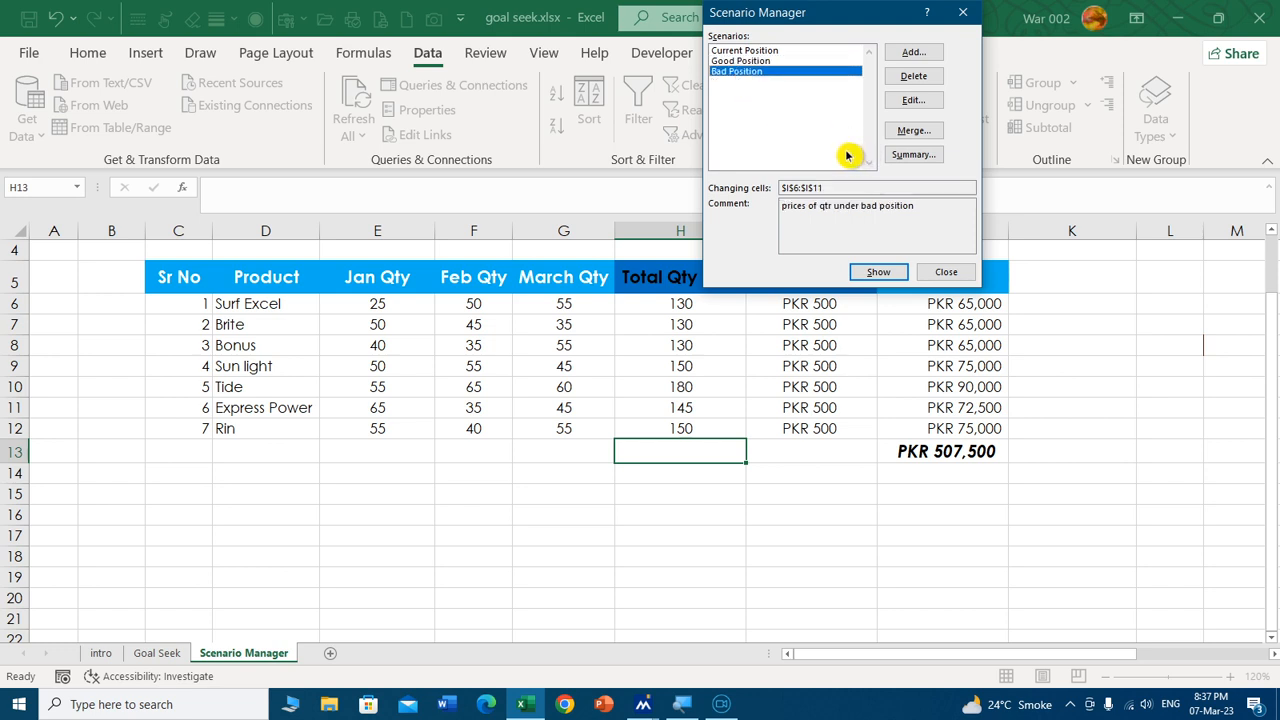
click(879, 272)
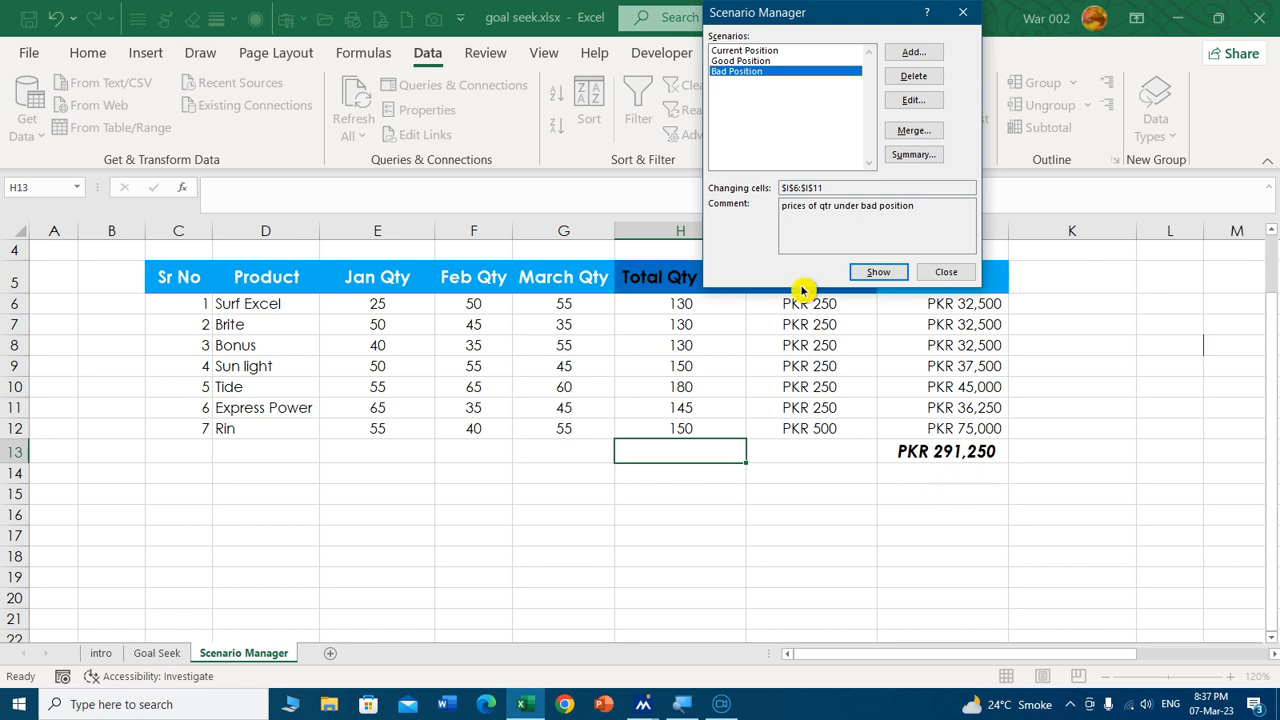
drag(811, 9, 462, 8)
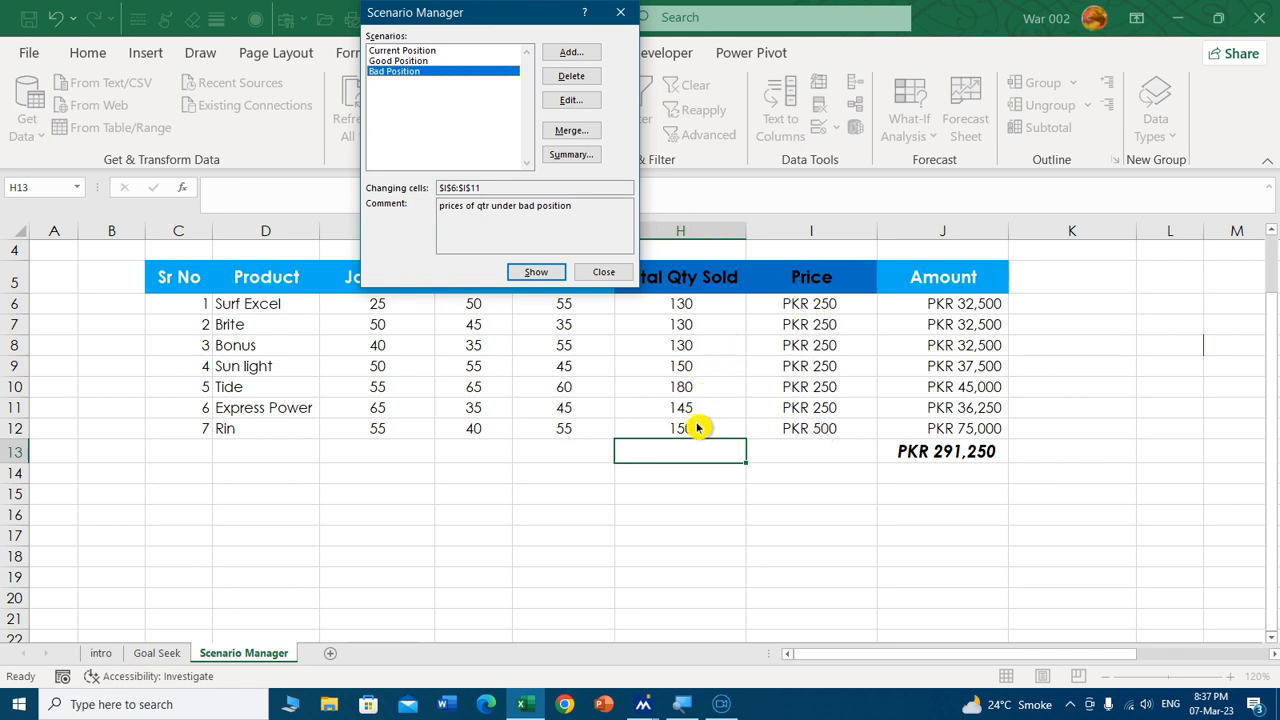
drag(434, 12, 230, 12)
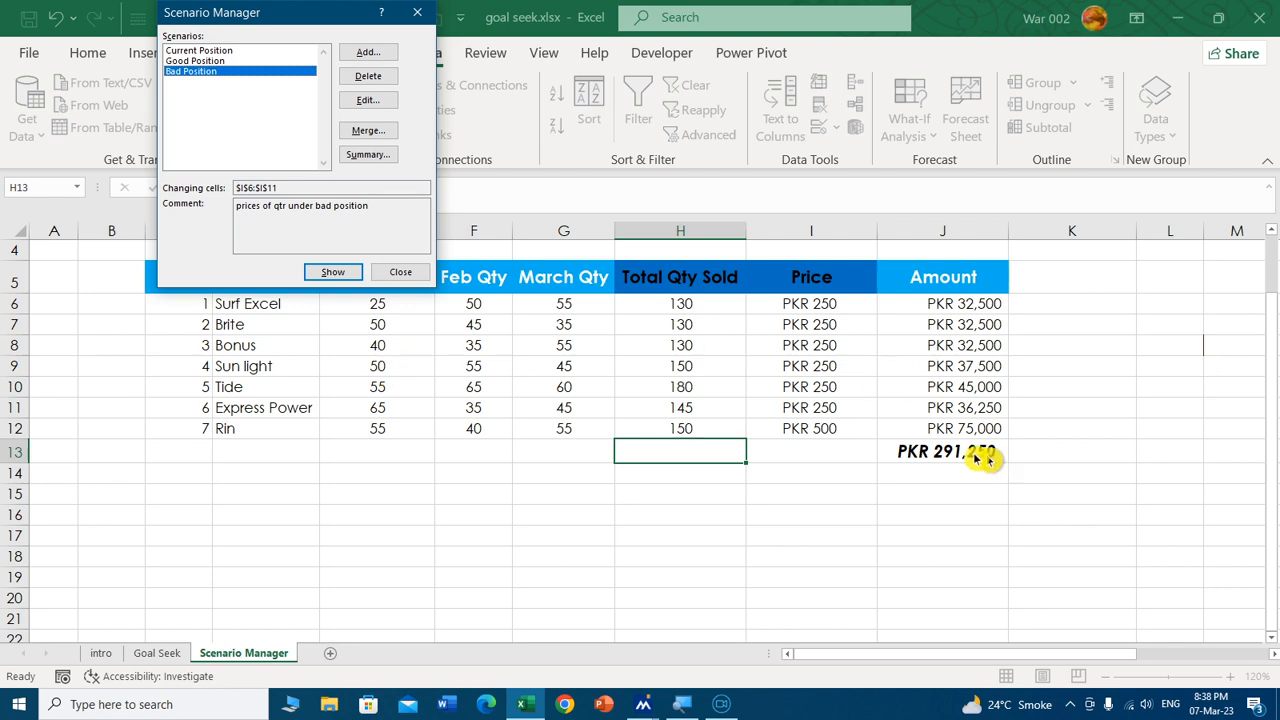
drag(289, 10, 597, 9)
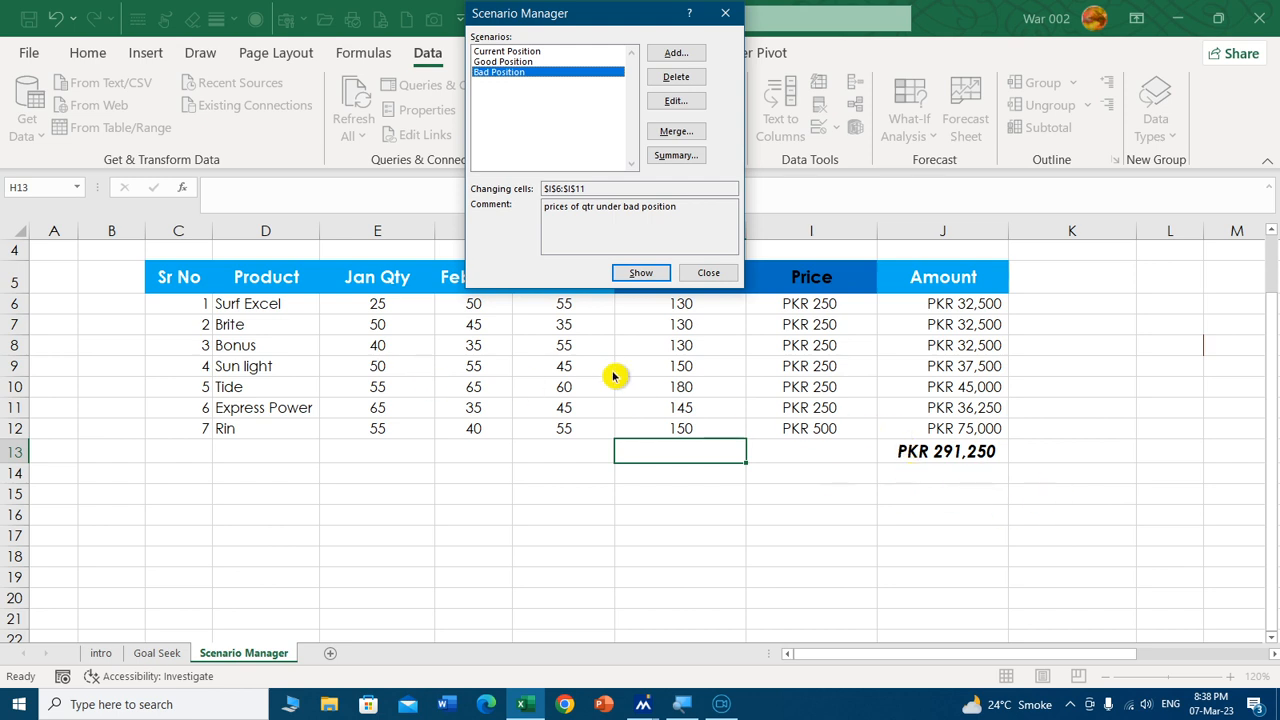
- Create a scenario summary report with J13 as the result cell and compare it with the Scenario Manager sheet
click(678, 156)
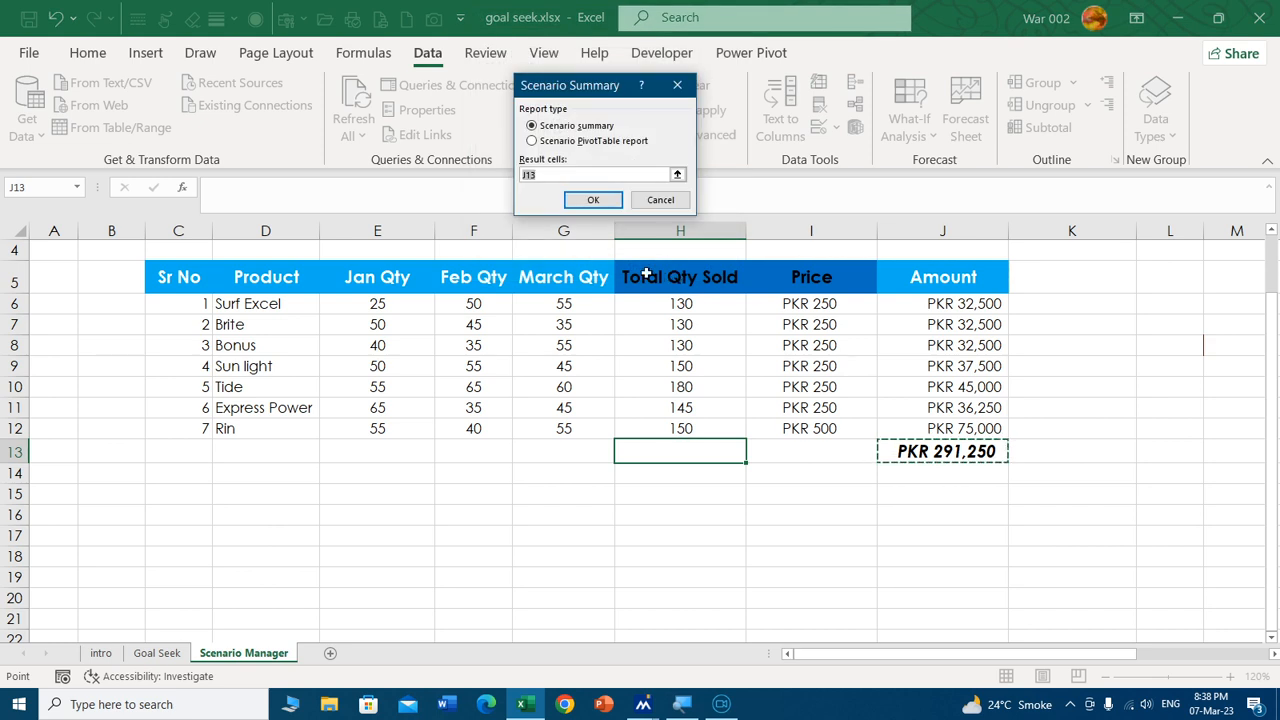
click(593, 200)
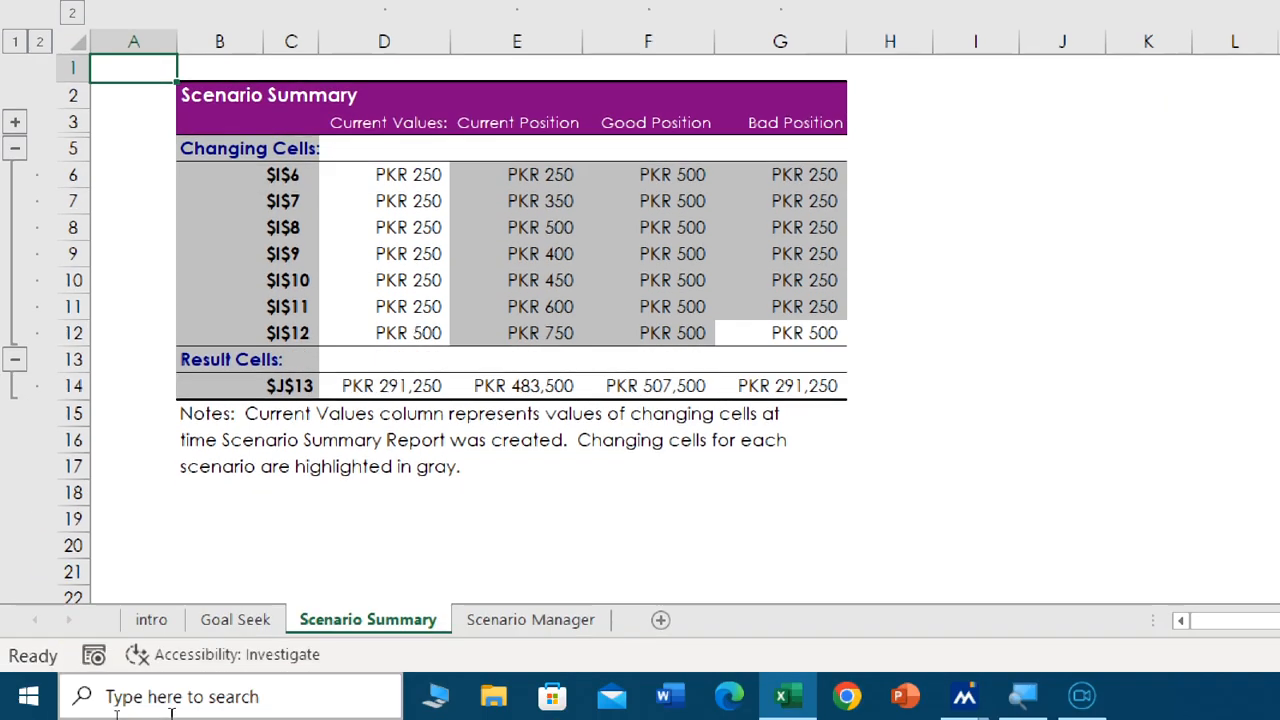
click(529, 619)
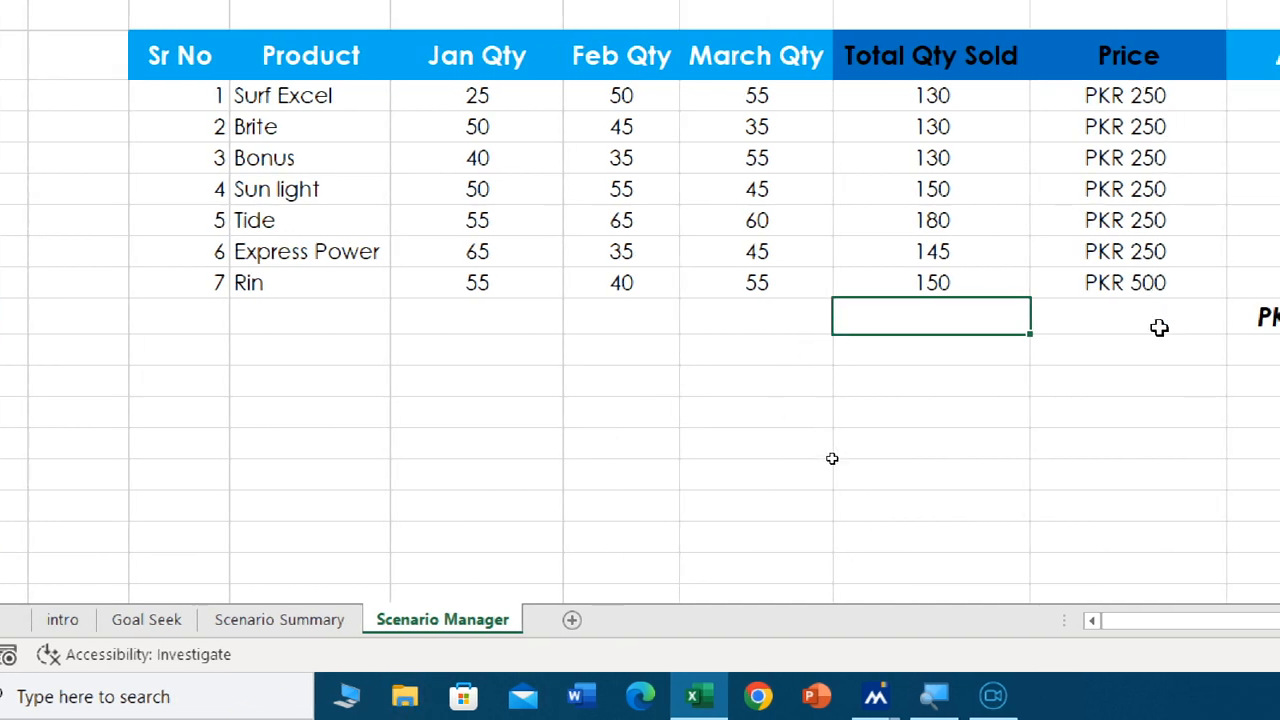
click(250, 620)
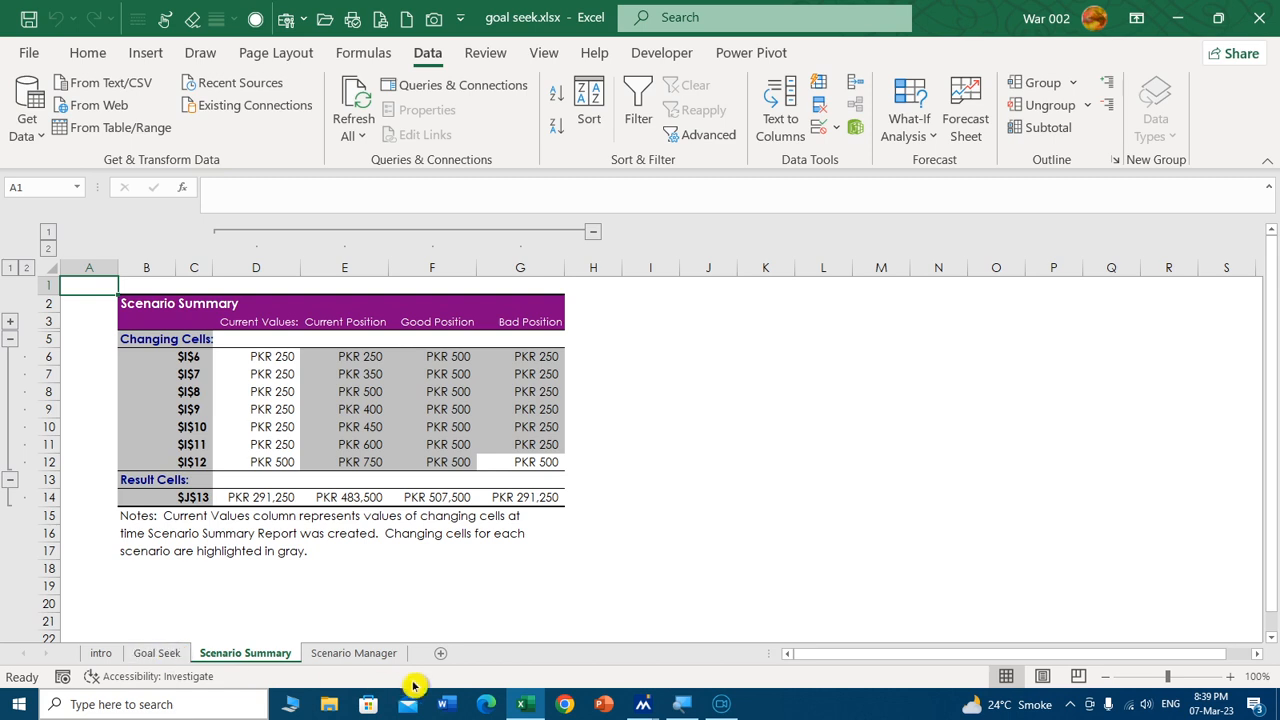
- Edit the Bad Position scenario on the Scenario Manager sheet so its changing cells cover I6:I12
click(378, 658)
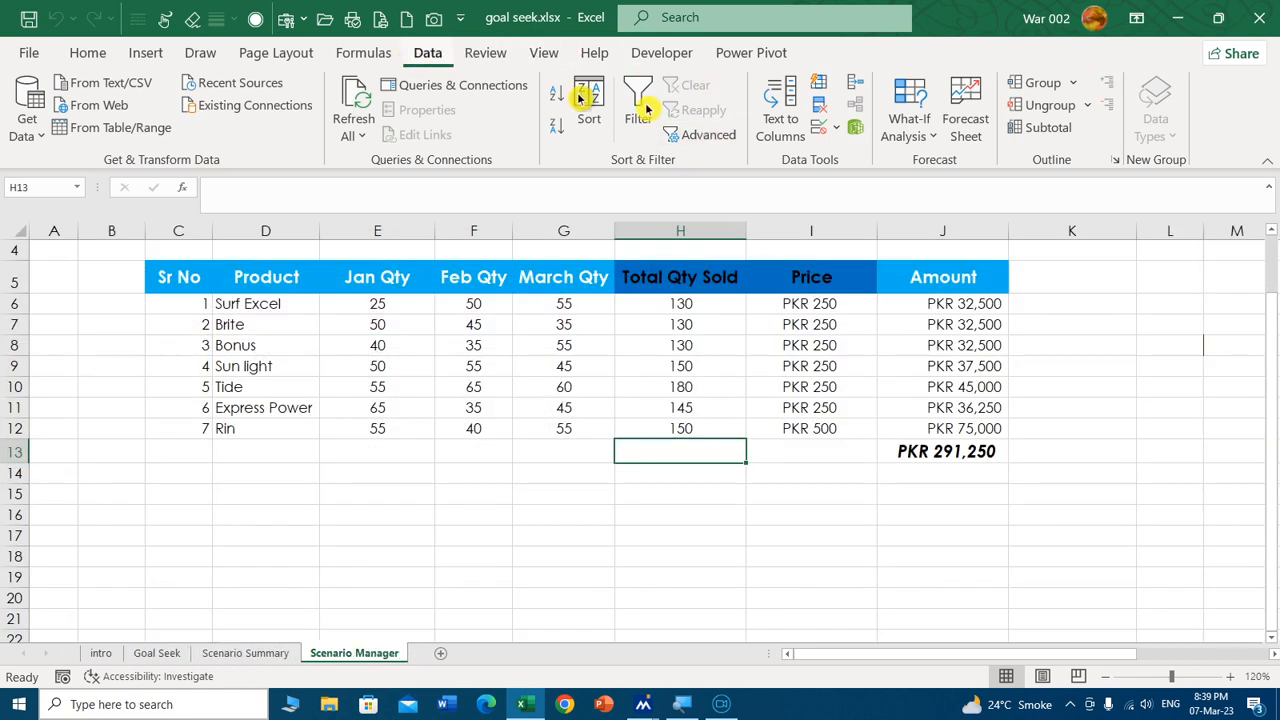
click(918, 138)
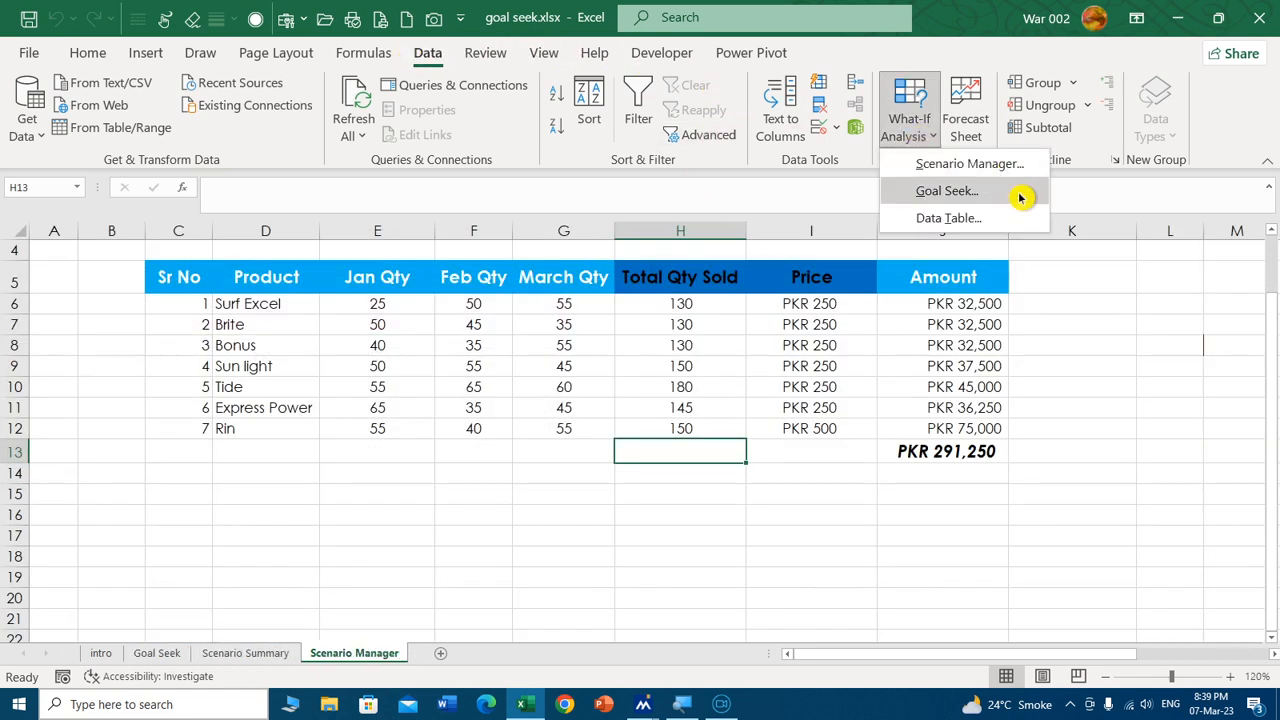
click(975, 164)
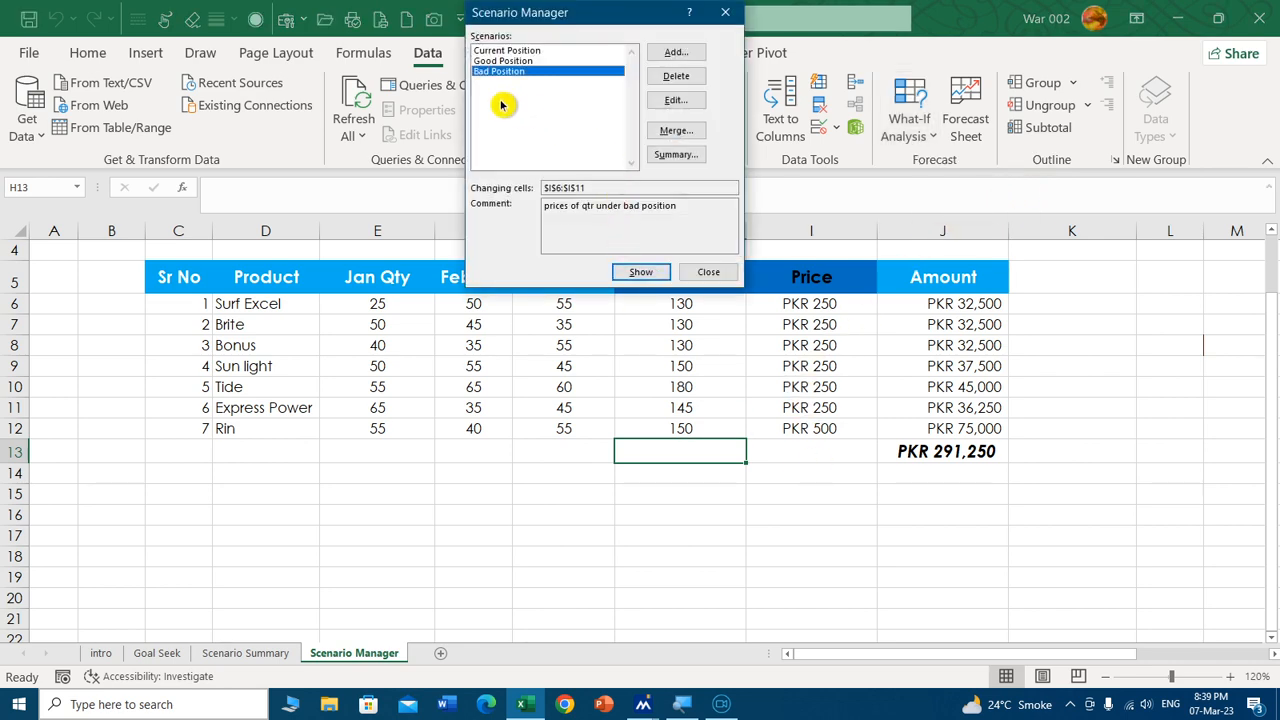
click(680, 101)
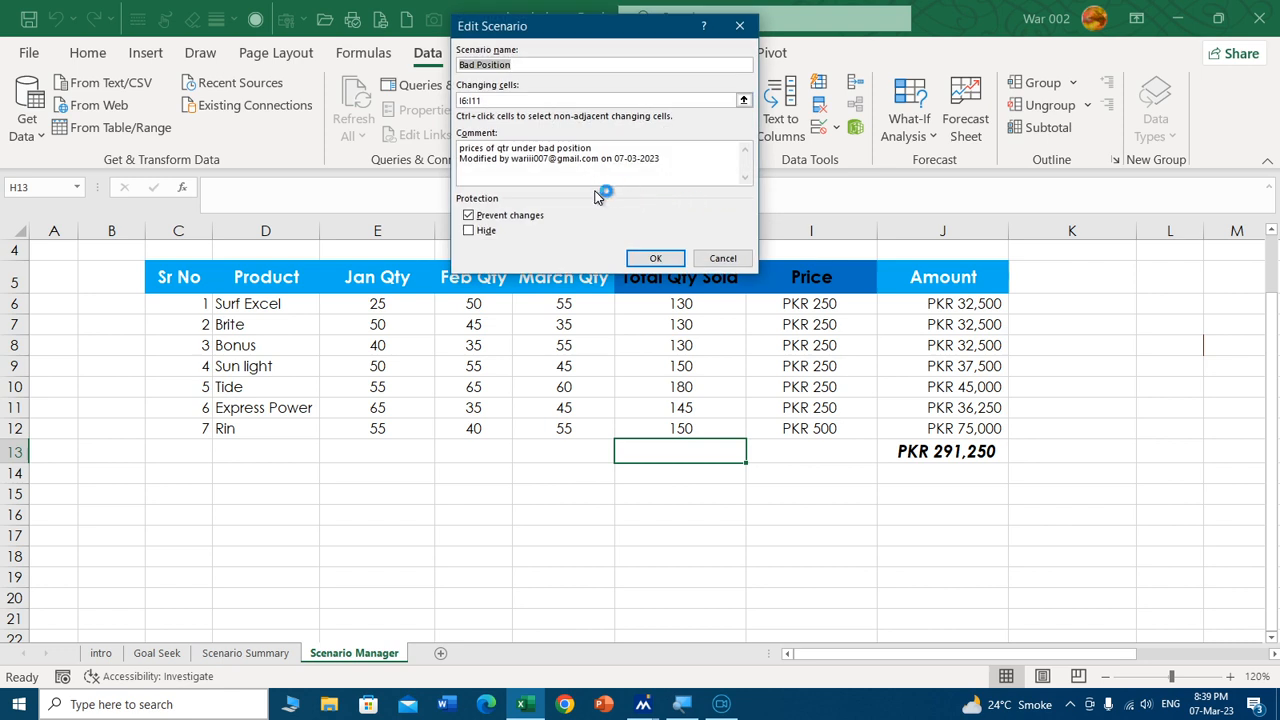
click(743, 100)
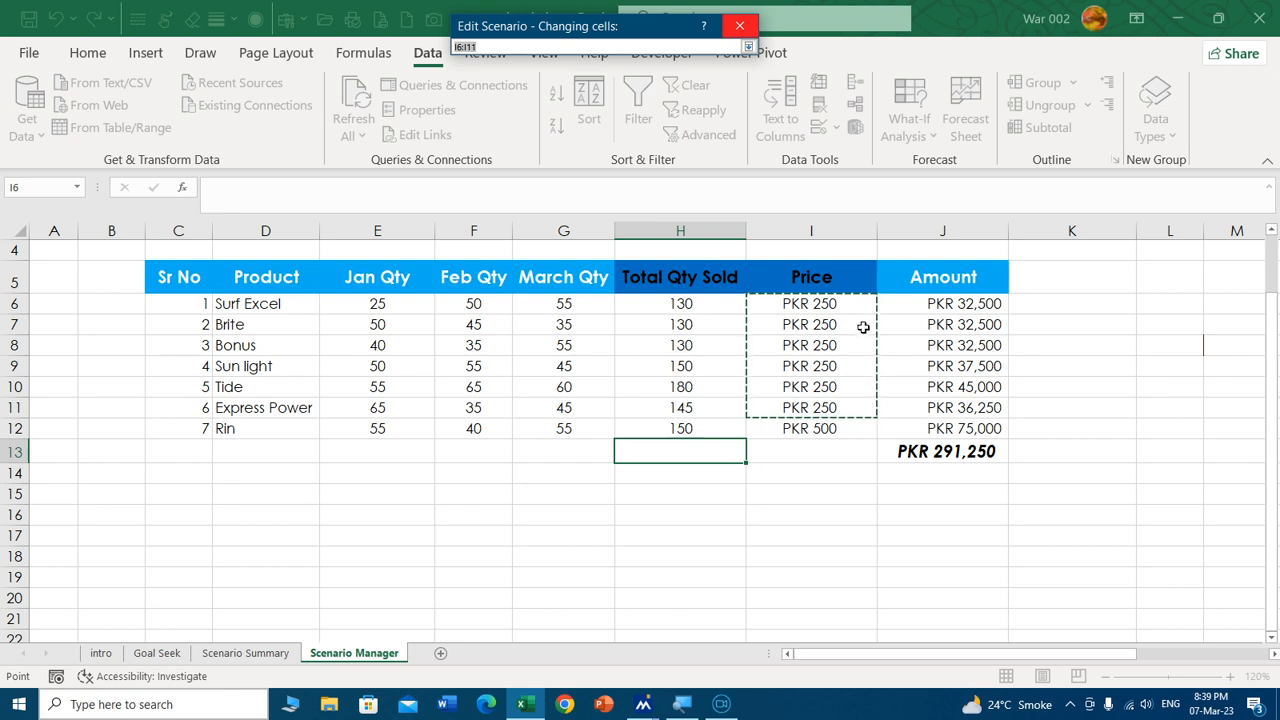
drag(851, 299, 854, 422)
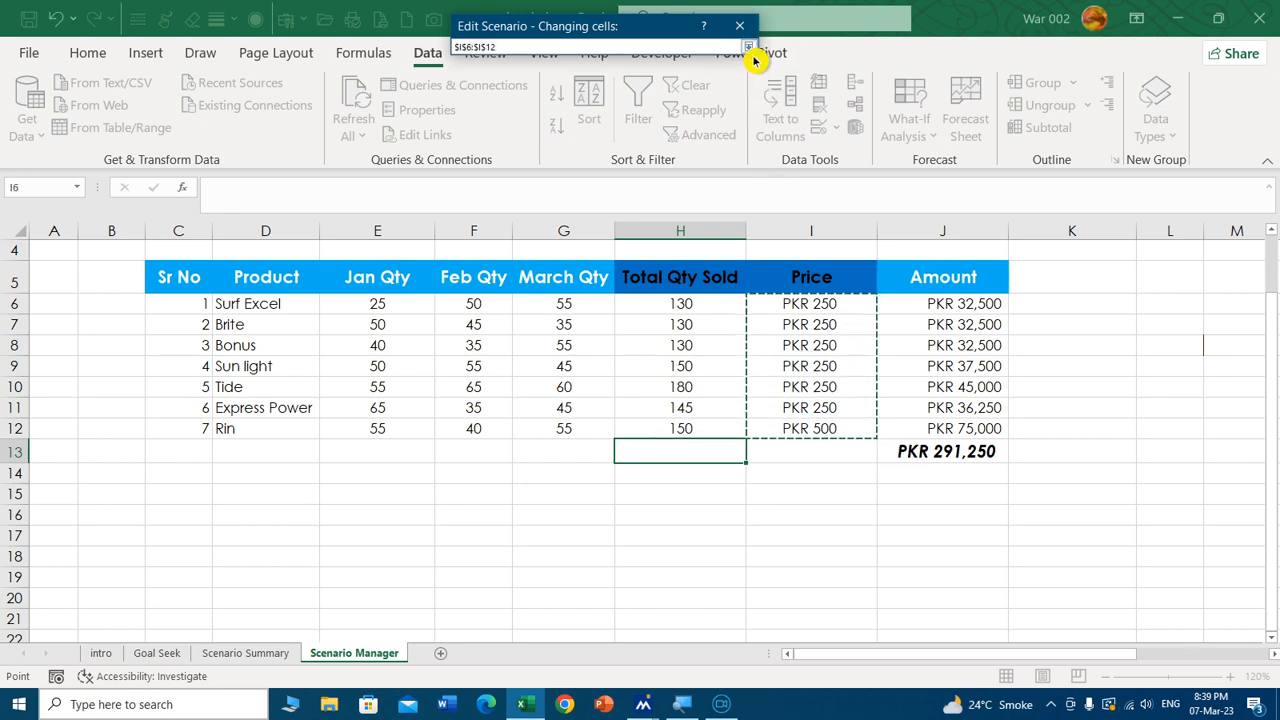
click(748, 47)
click(655, 258)
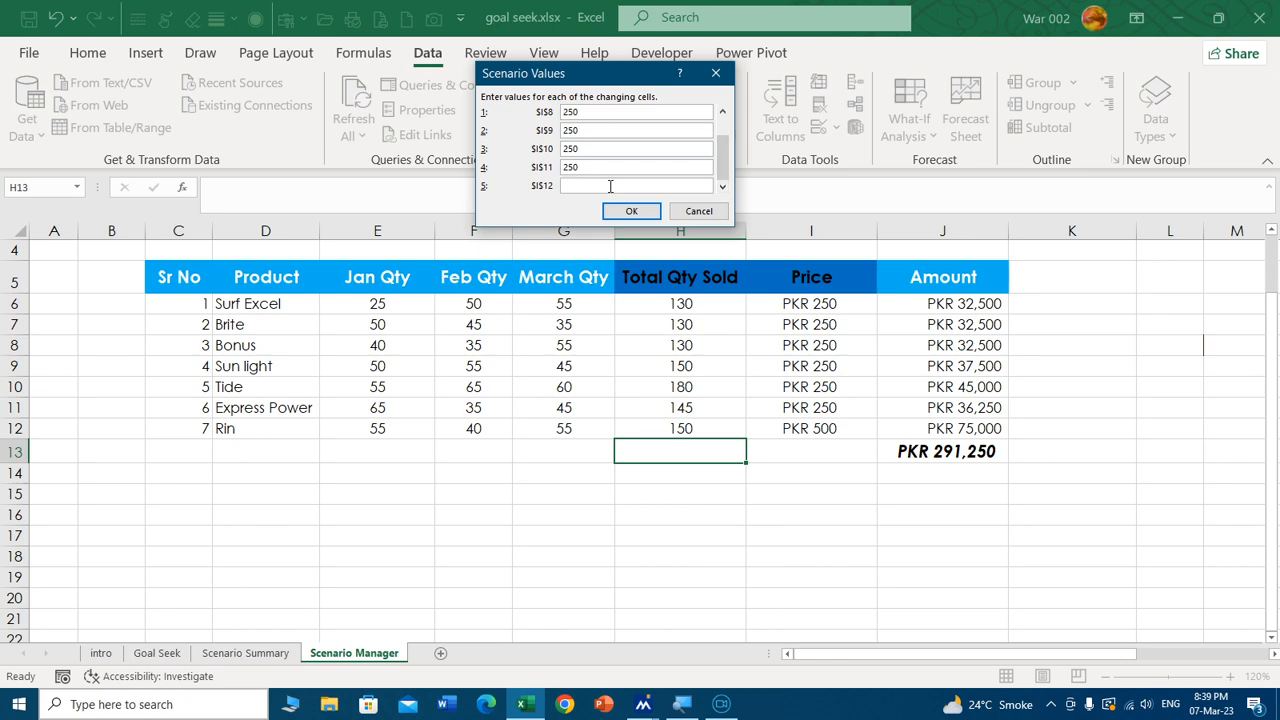
- Set the I12 value of the Bad Position scenario to 250, show the scenario and close the Scenario Manager
text(0)
key(Return)
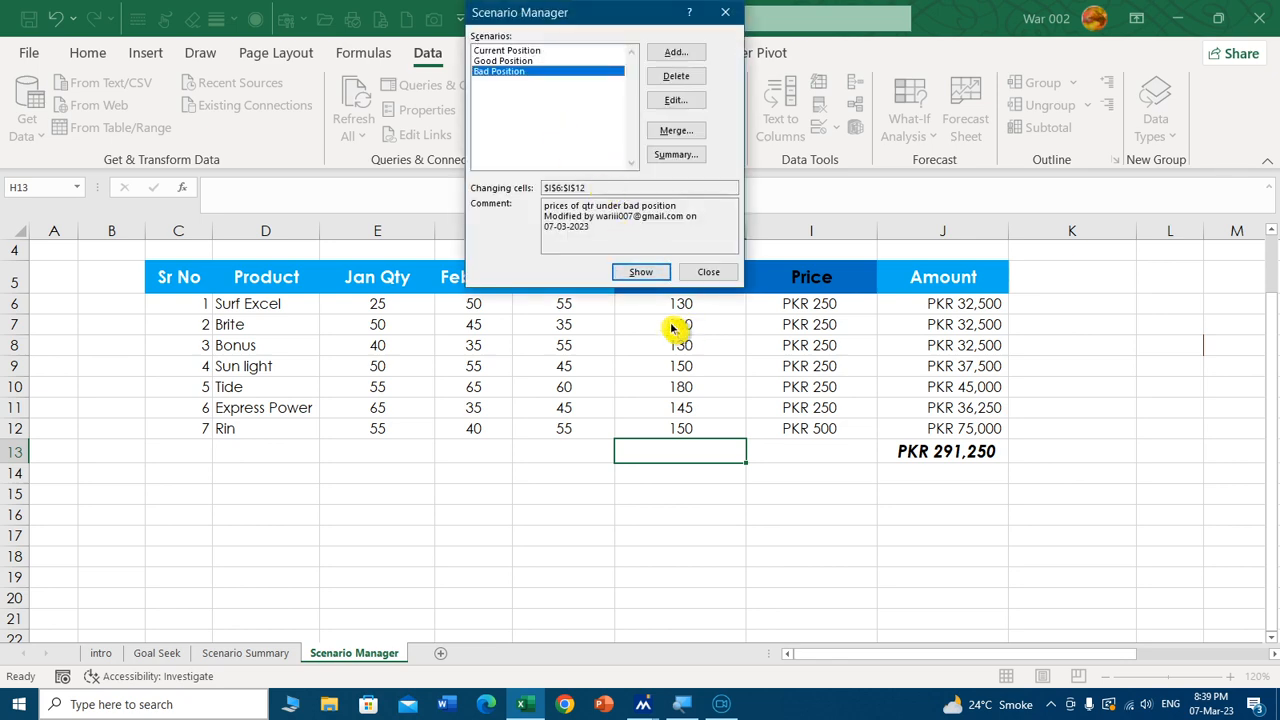
click(637, 280)
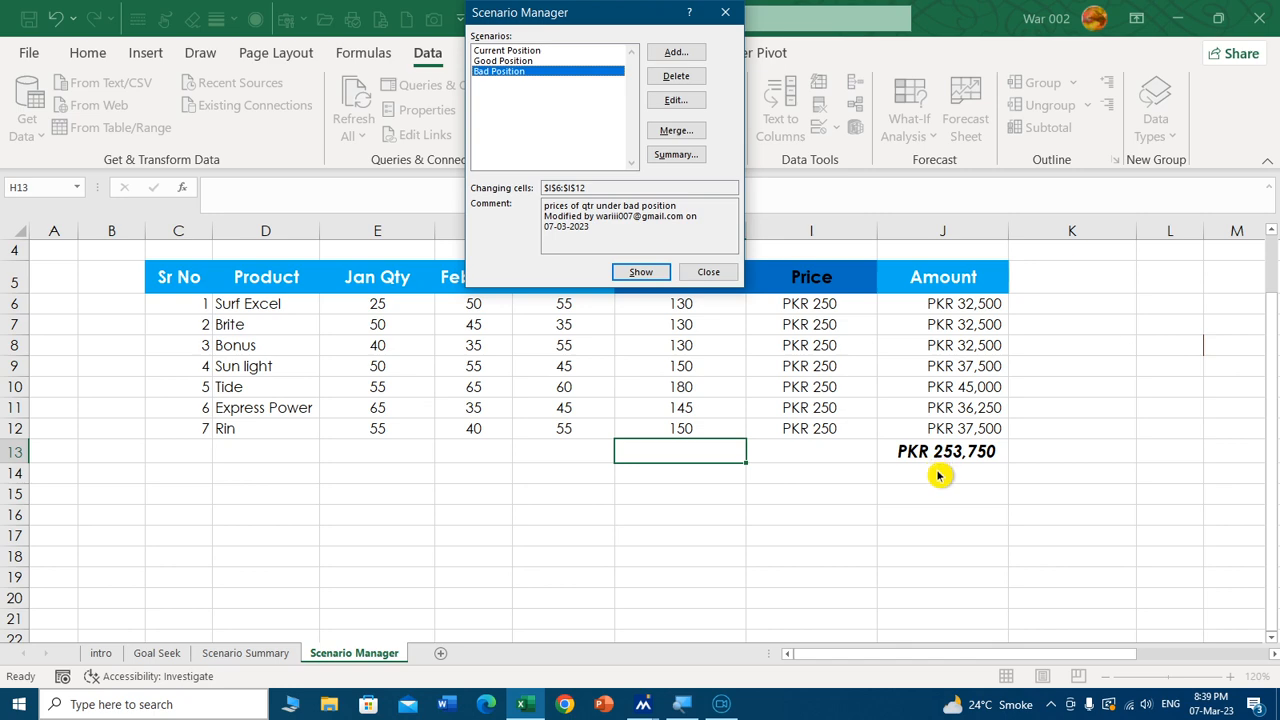
click(708, 272)
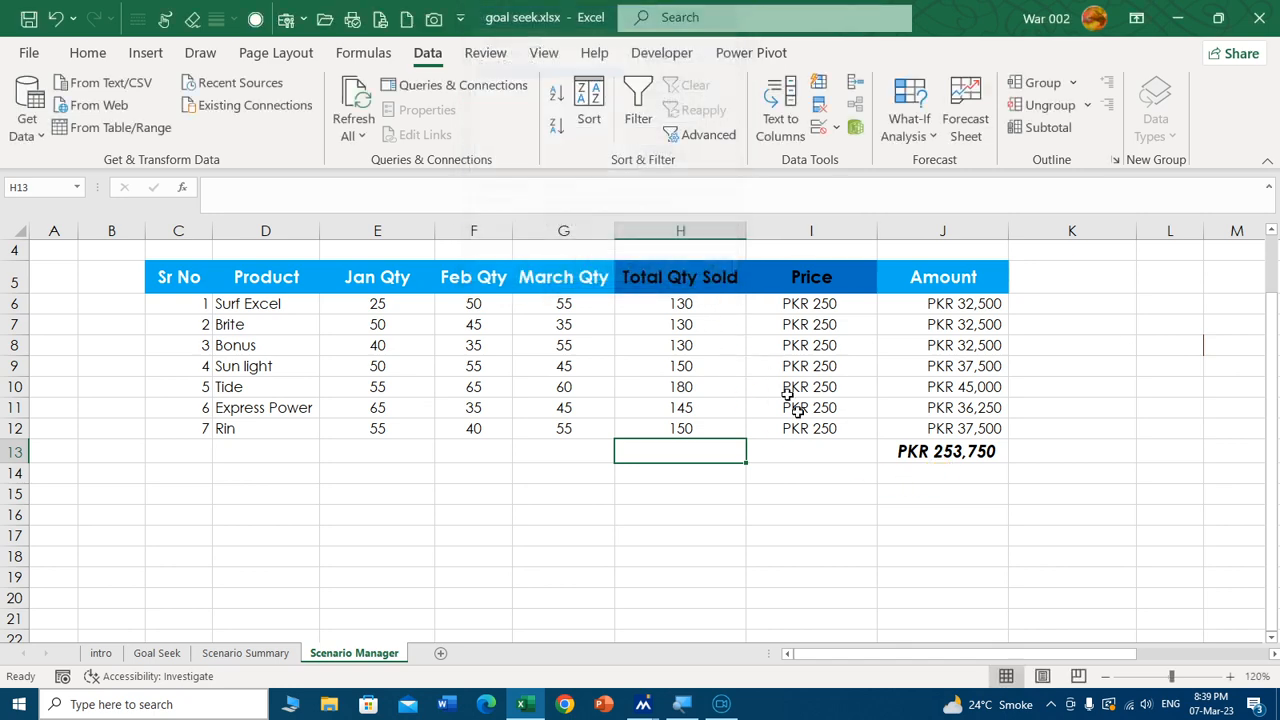
- Delete the outdated Scenario Summary sheet from the workbook
click(268, 653)
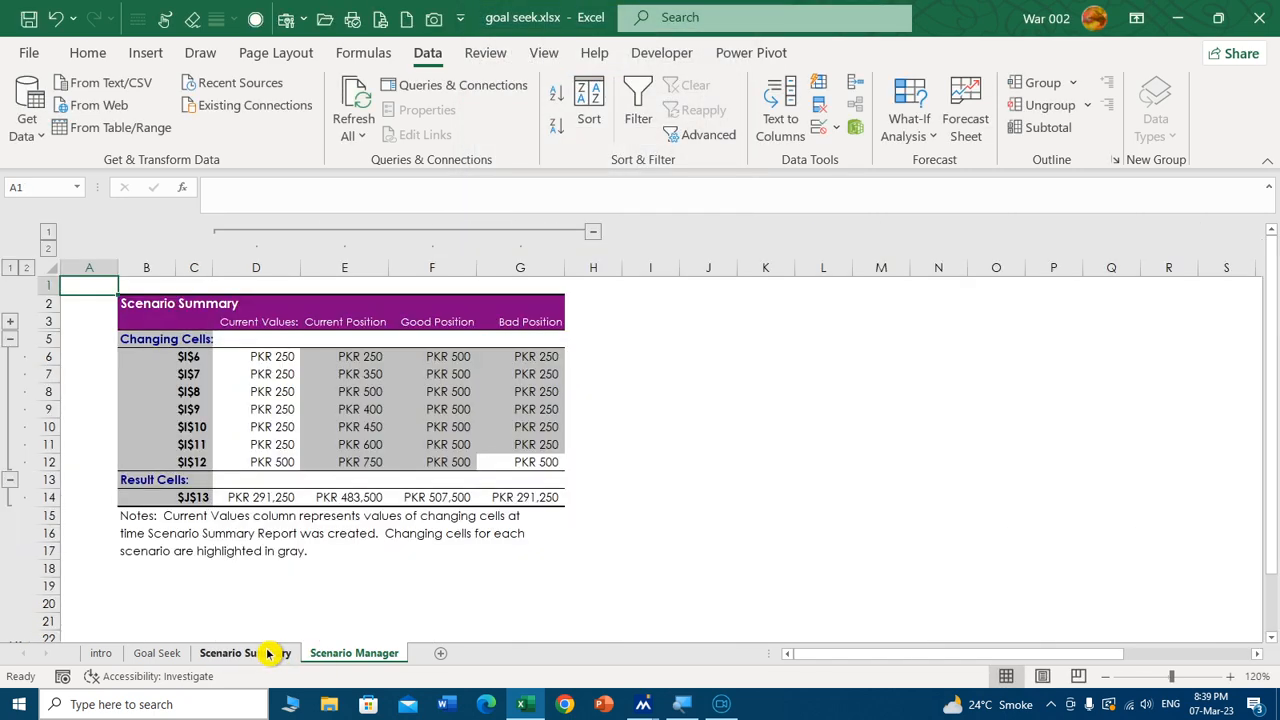
right_click(268, 653)
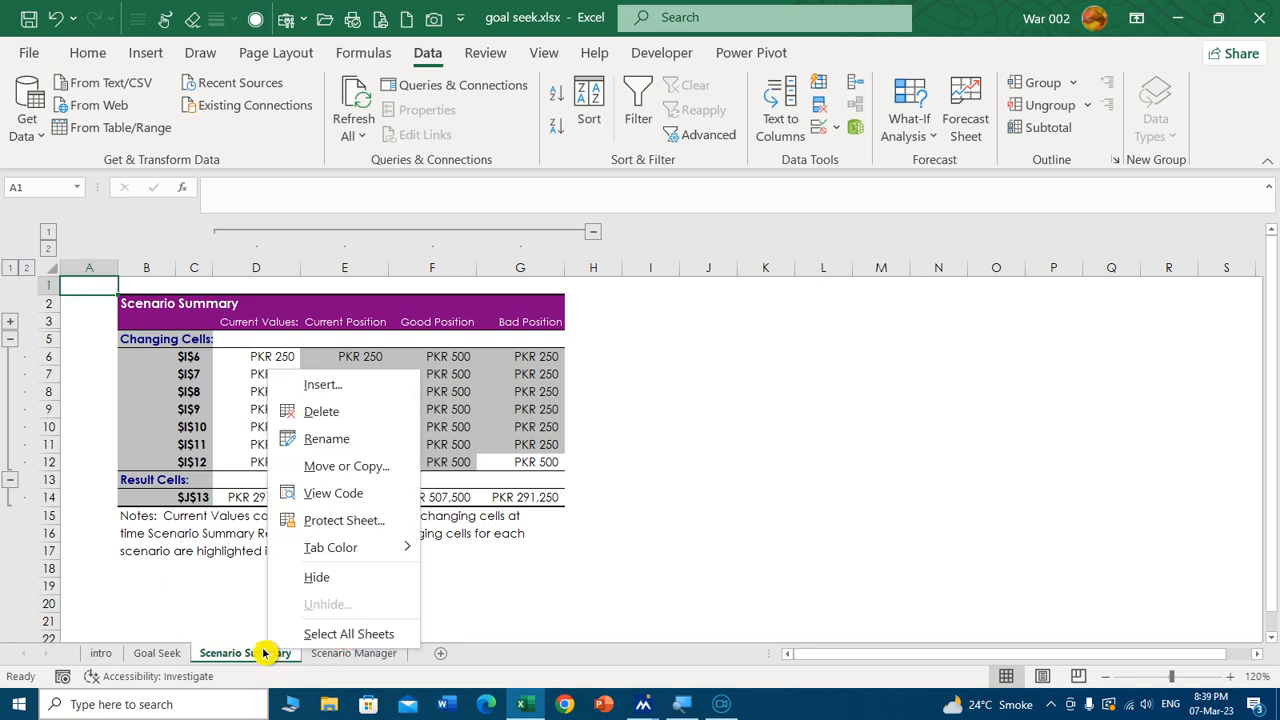
click(326, 412)
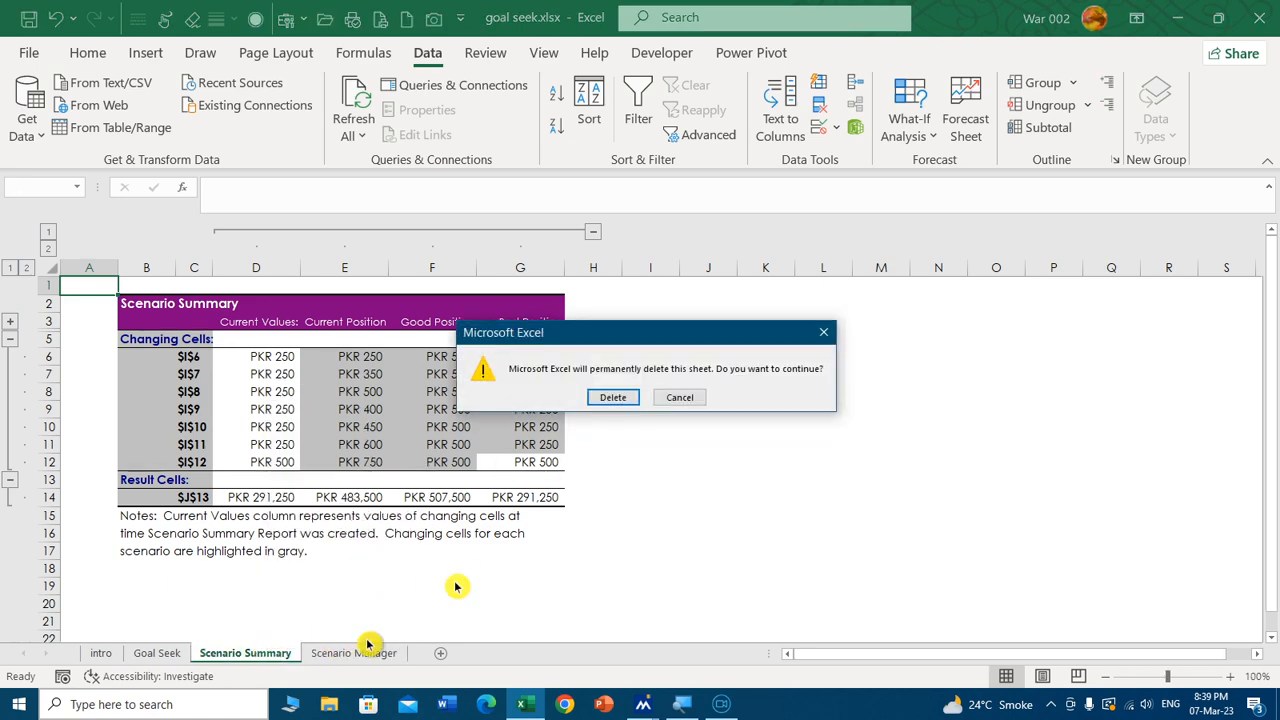
click(613, 397)
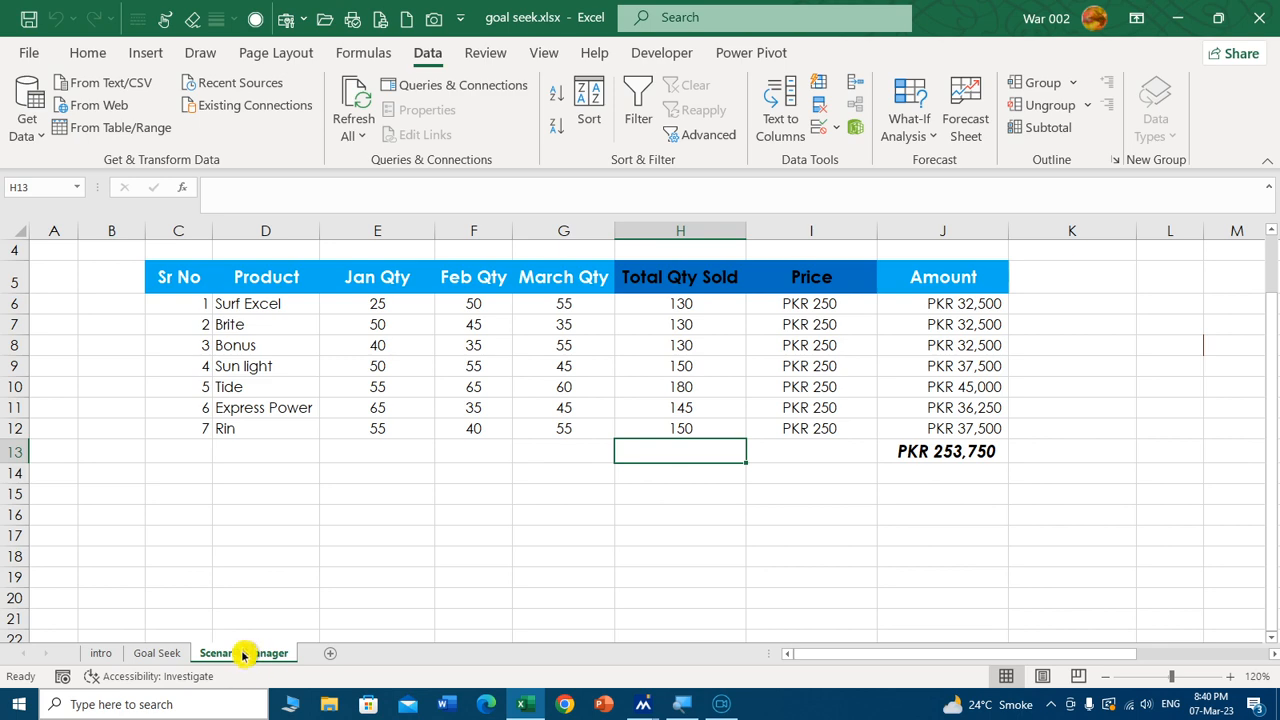
- Create a scenario summary report of the Current, Good and Bad Position scenarios with J13 as the result cell
click(929, 132)
click(998, 163)
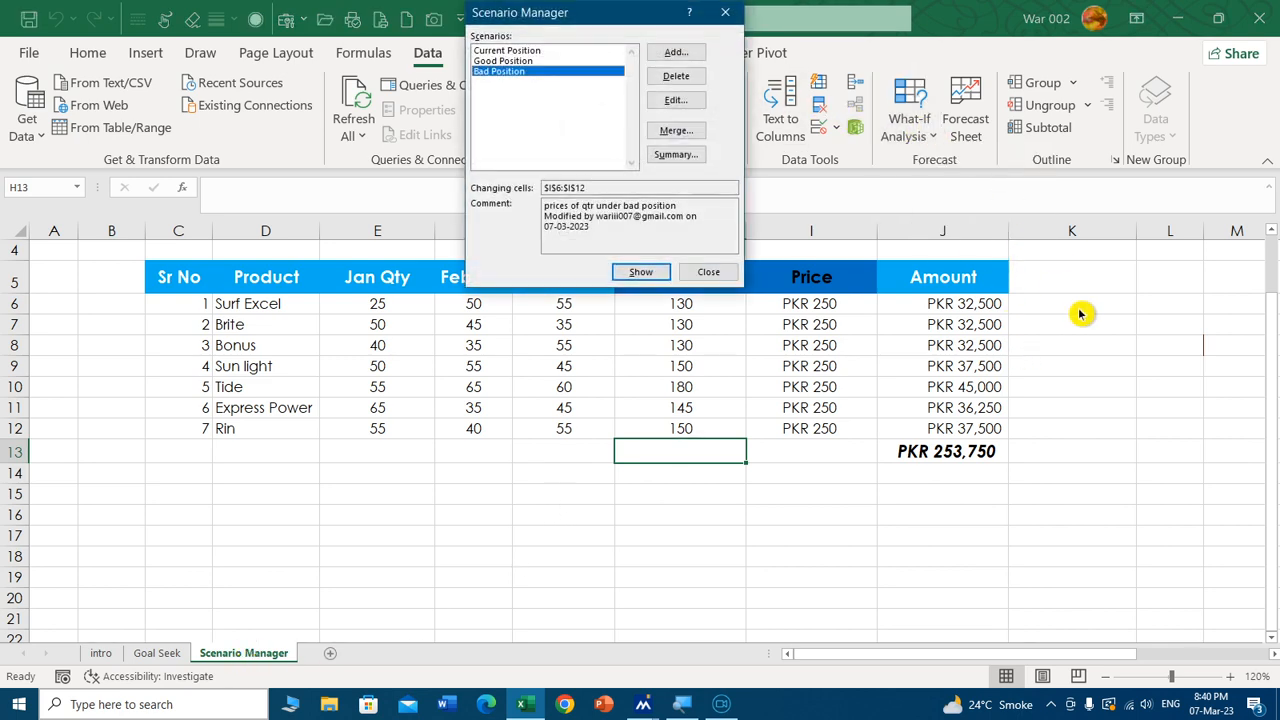
click(680, 160)
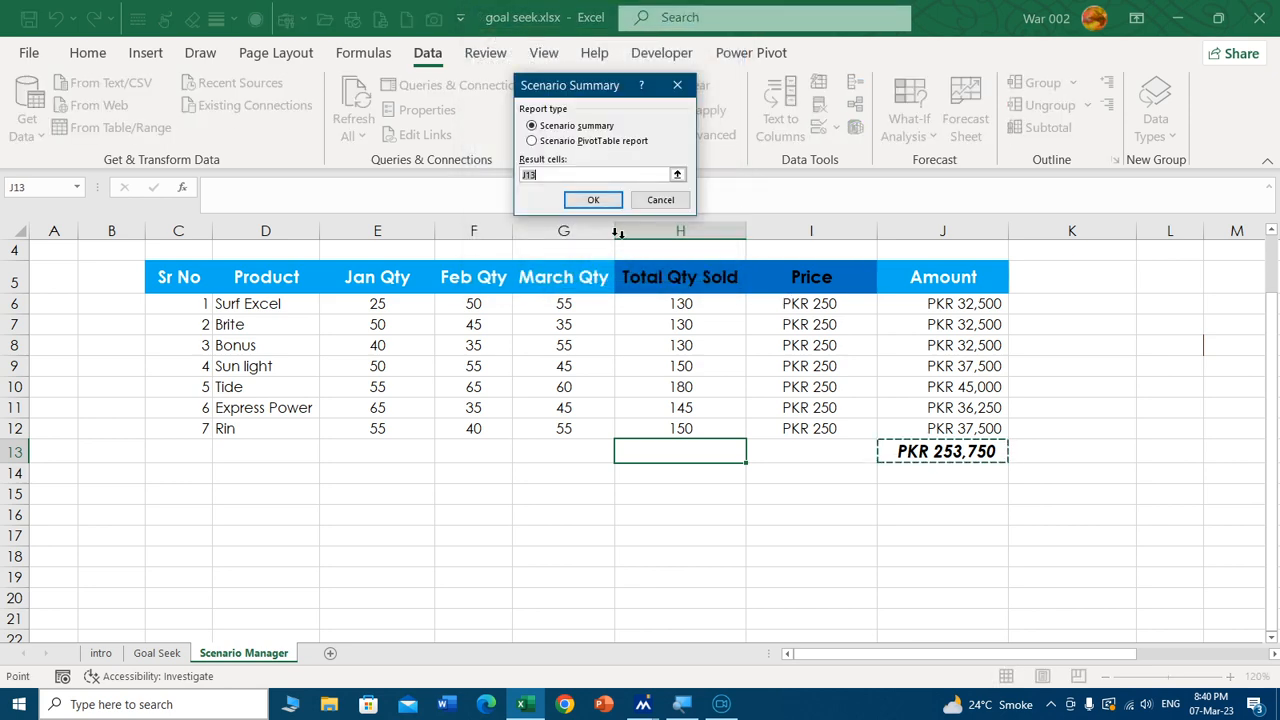
click(592, 197)
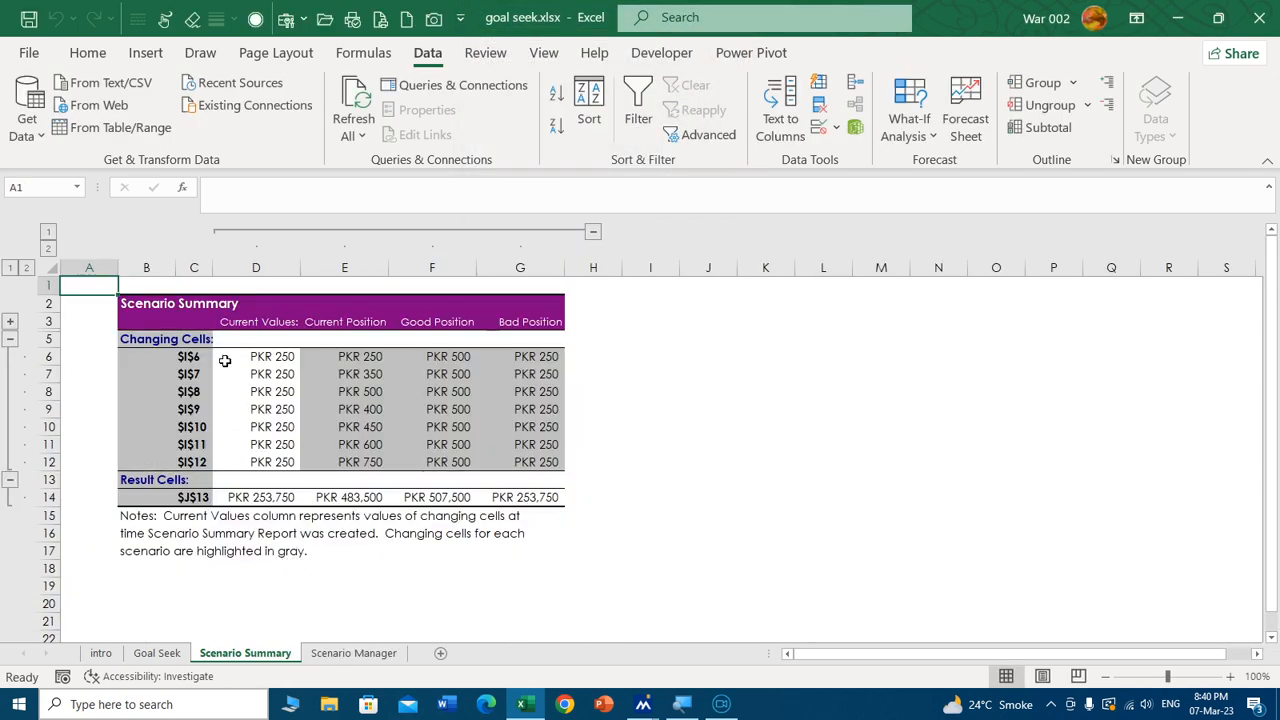
- Compare the changing prices and result cells of the three scenarios in the Scenario Summary report, enlarging the view
click(358, 657)
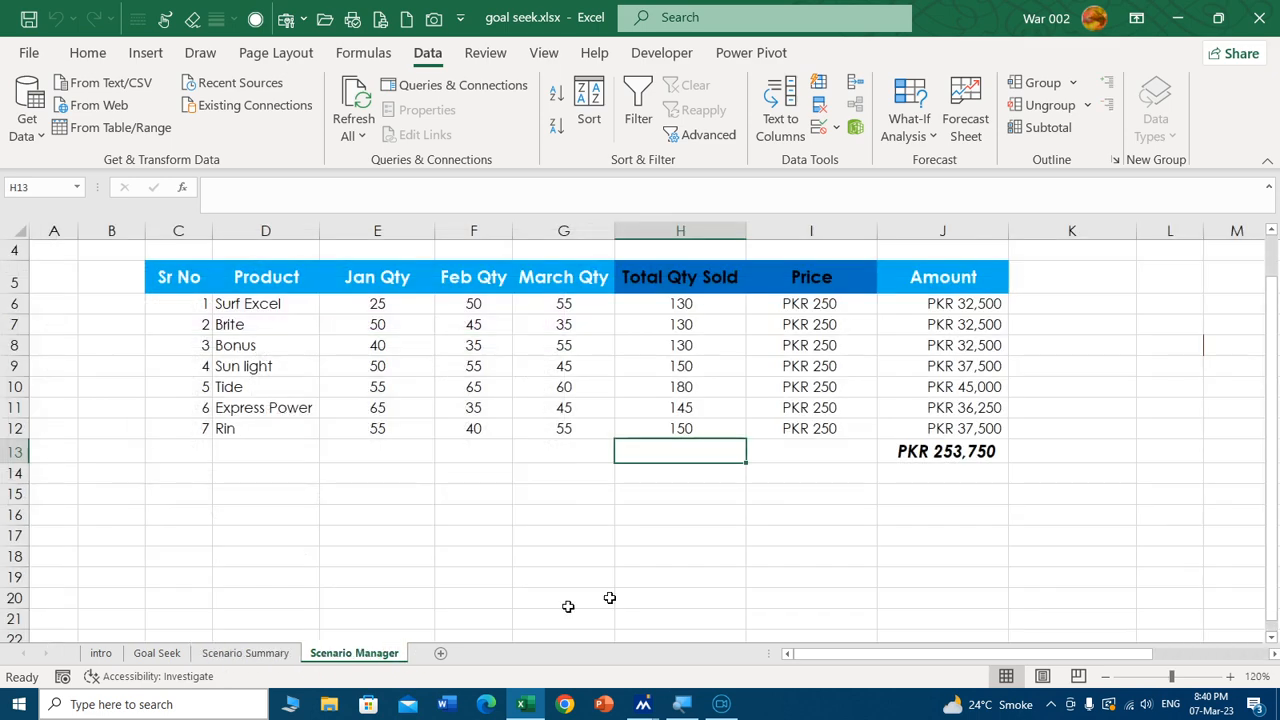
click(262, 655)
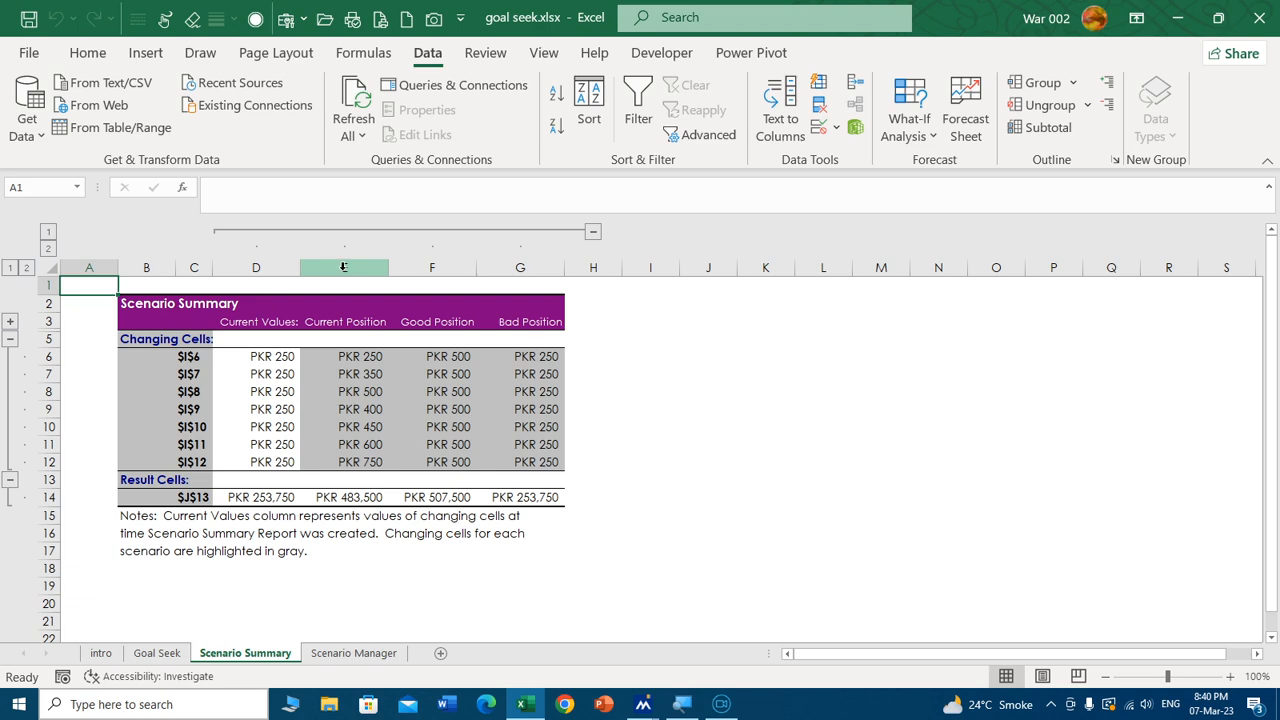
drag(420, 266, 486, 256)
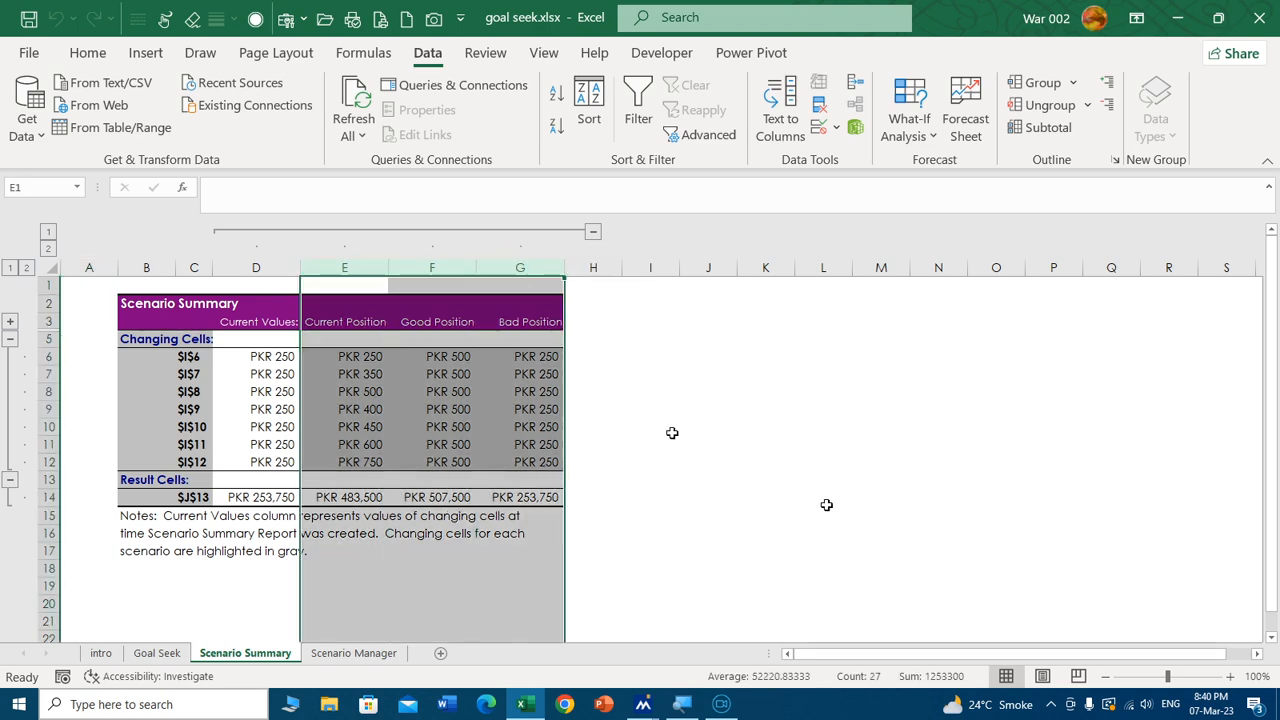
click(823, 498)
scroll(620, 535, up, 3)
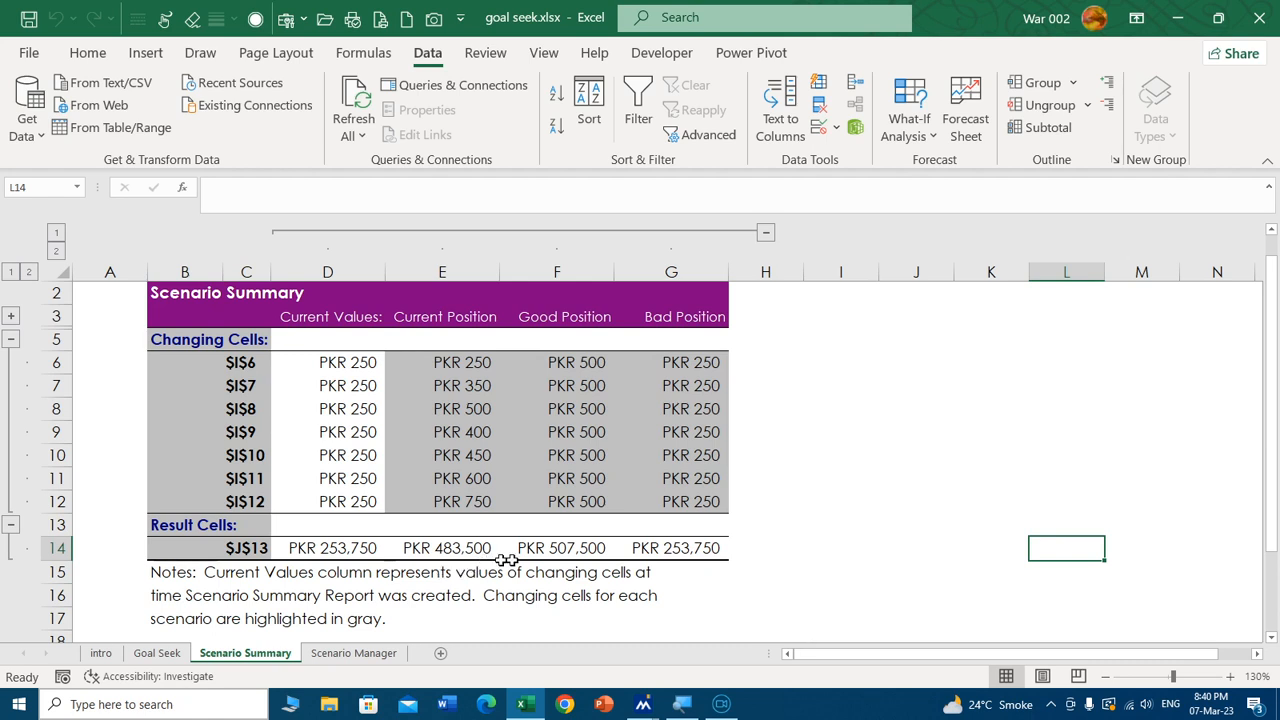
click(578, 363)
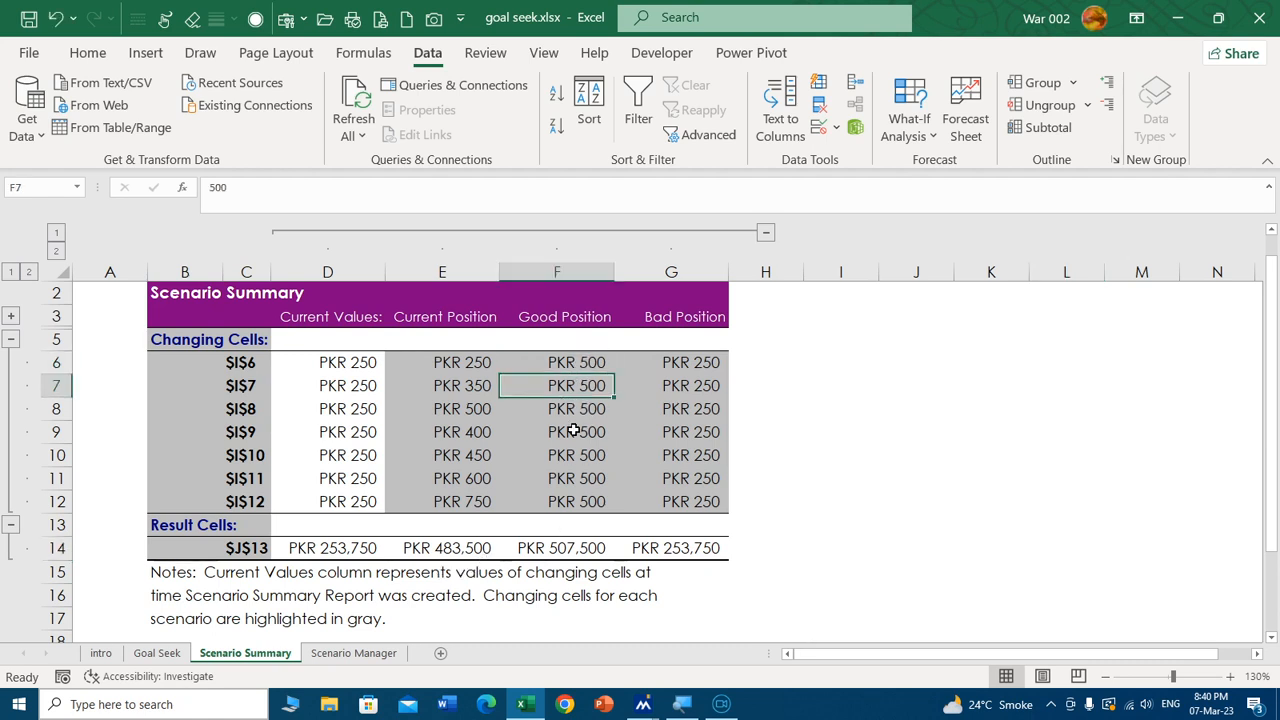
click(562, 431)
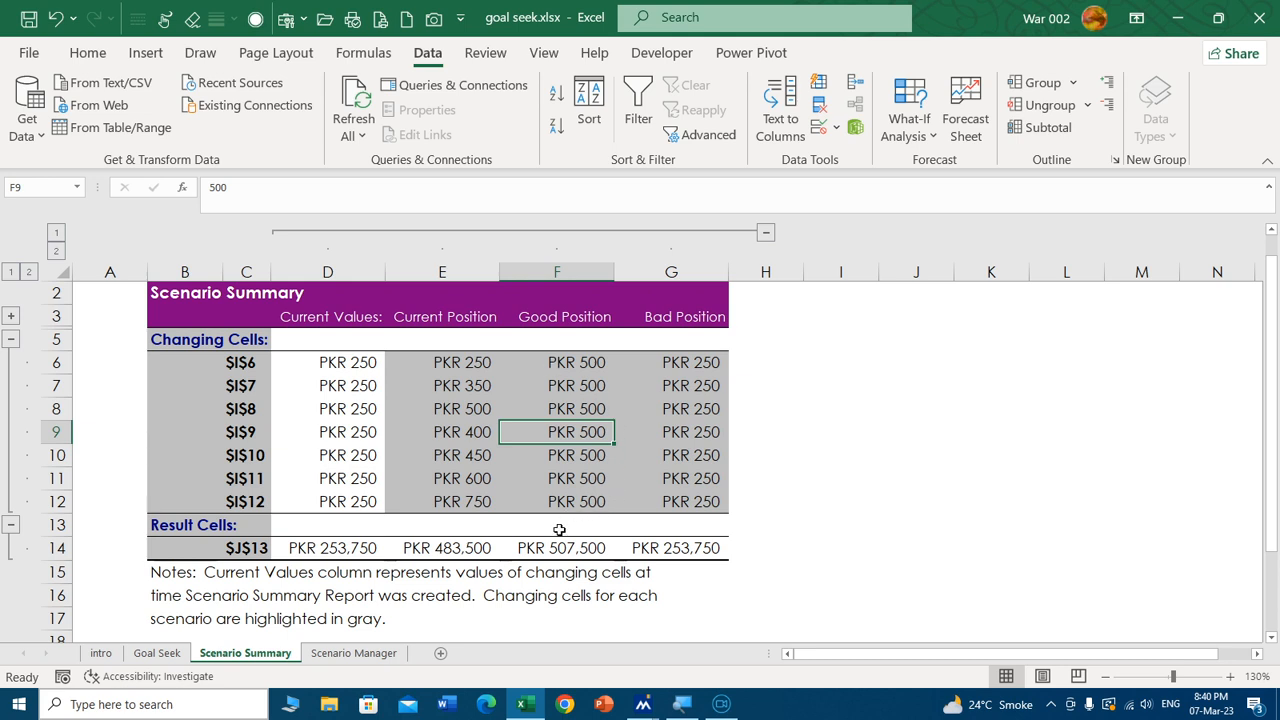
click(567, 550)
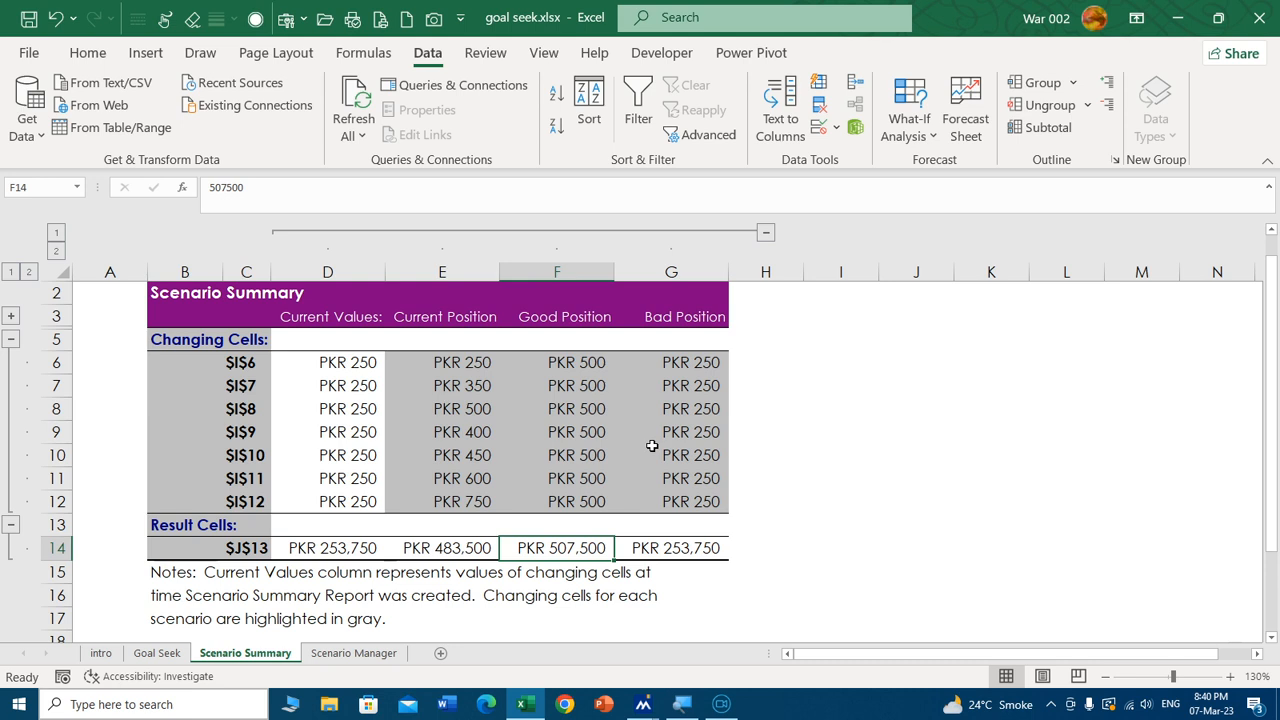
click(674, 320)
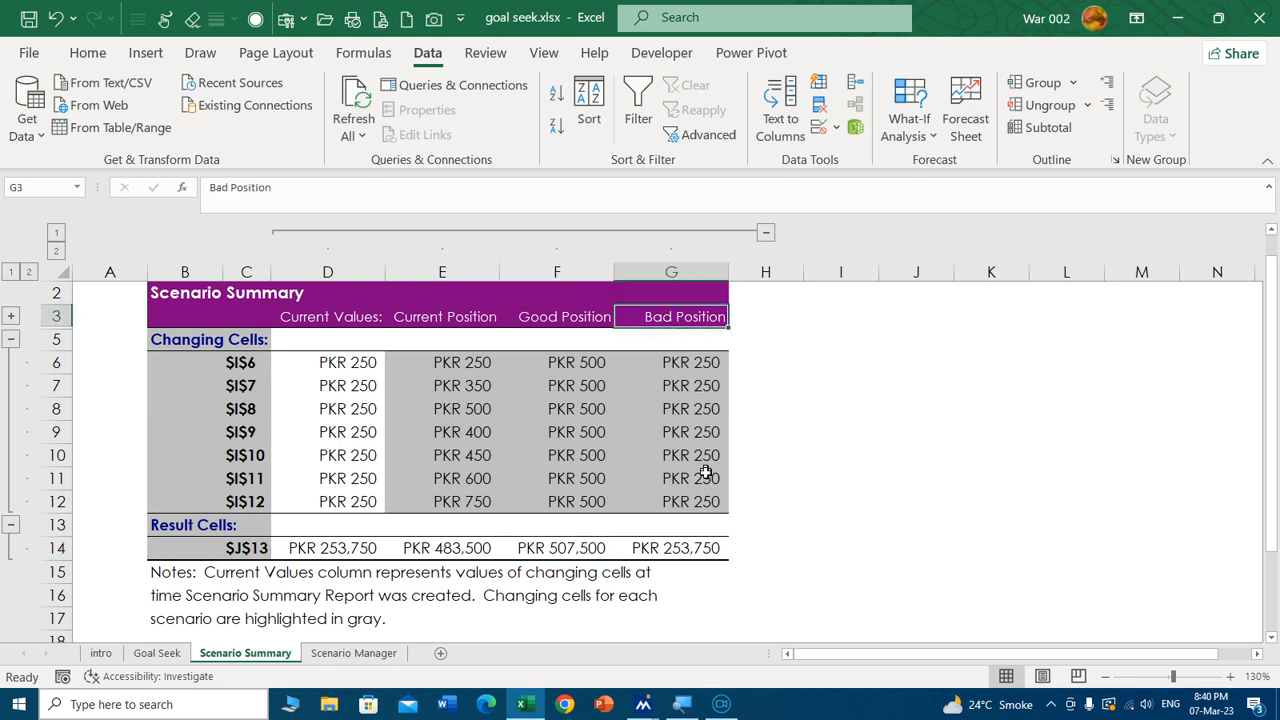
click(676, 551)
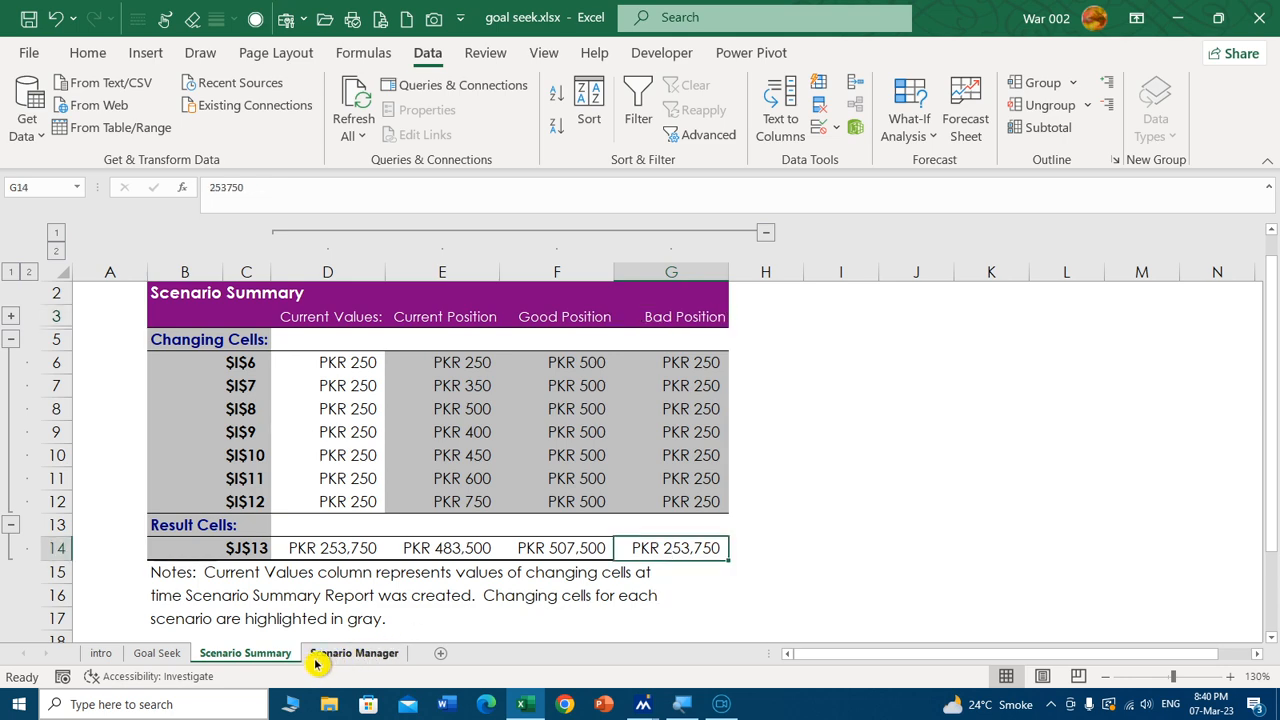
- Review the monthly quantities, Total Qty Sold, Price and total Amount cells on the Scenario Manager sheet
click(354, 653)
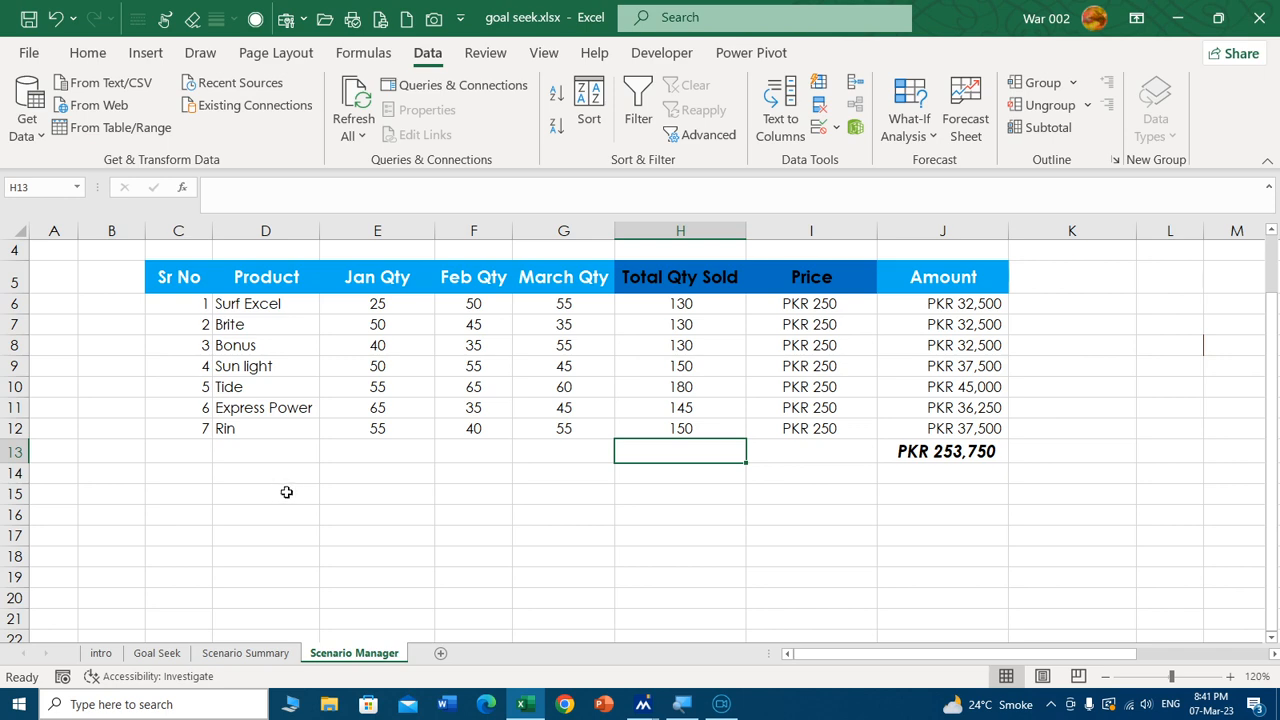
scroll(286, 491, up, 1)
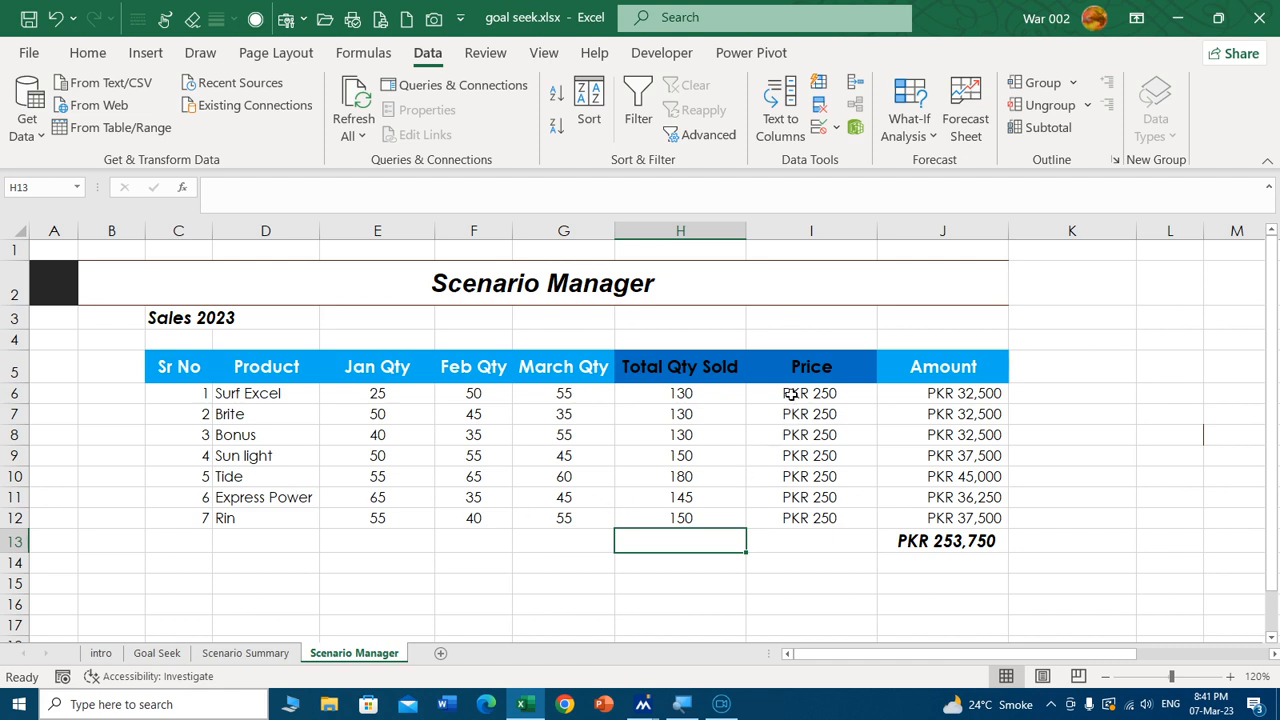
drag(791, 395, 815, 511)
drag(634, 393, 634, 508)
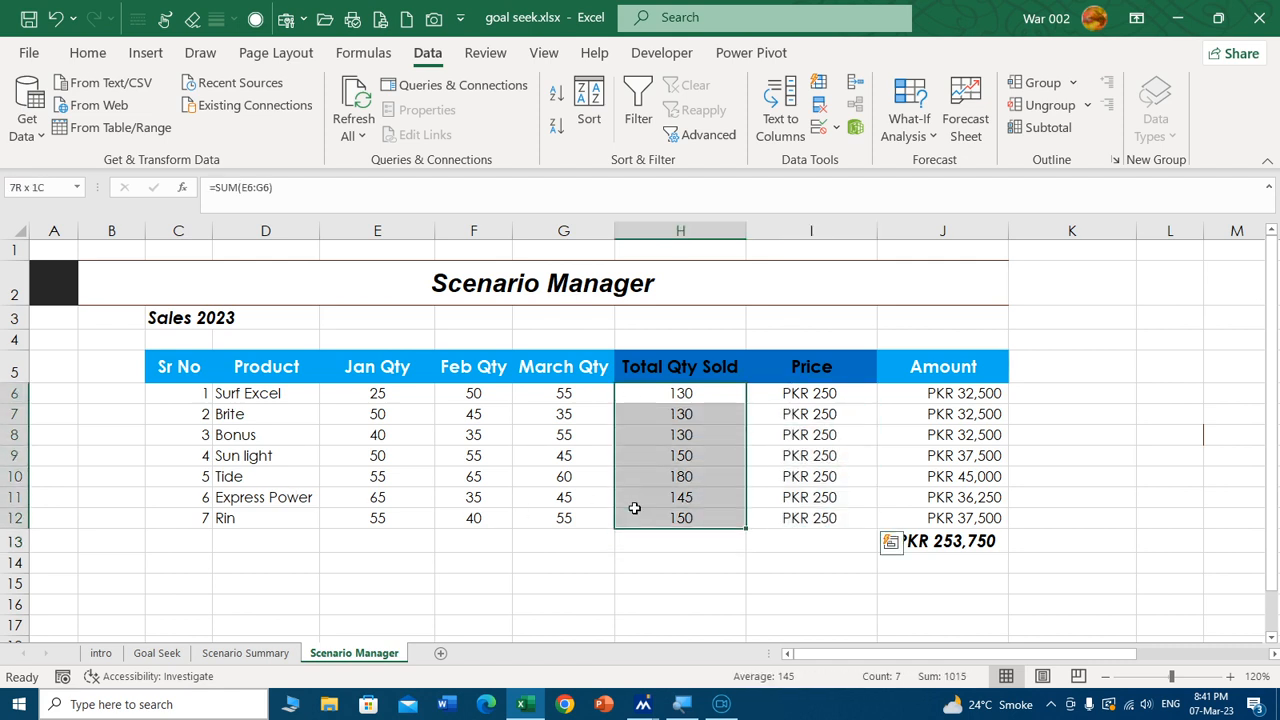
drag(634, 508, 634, 508)
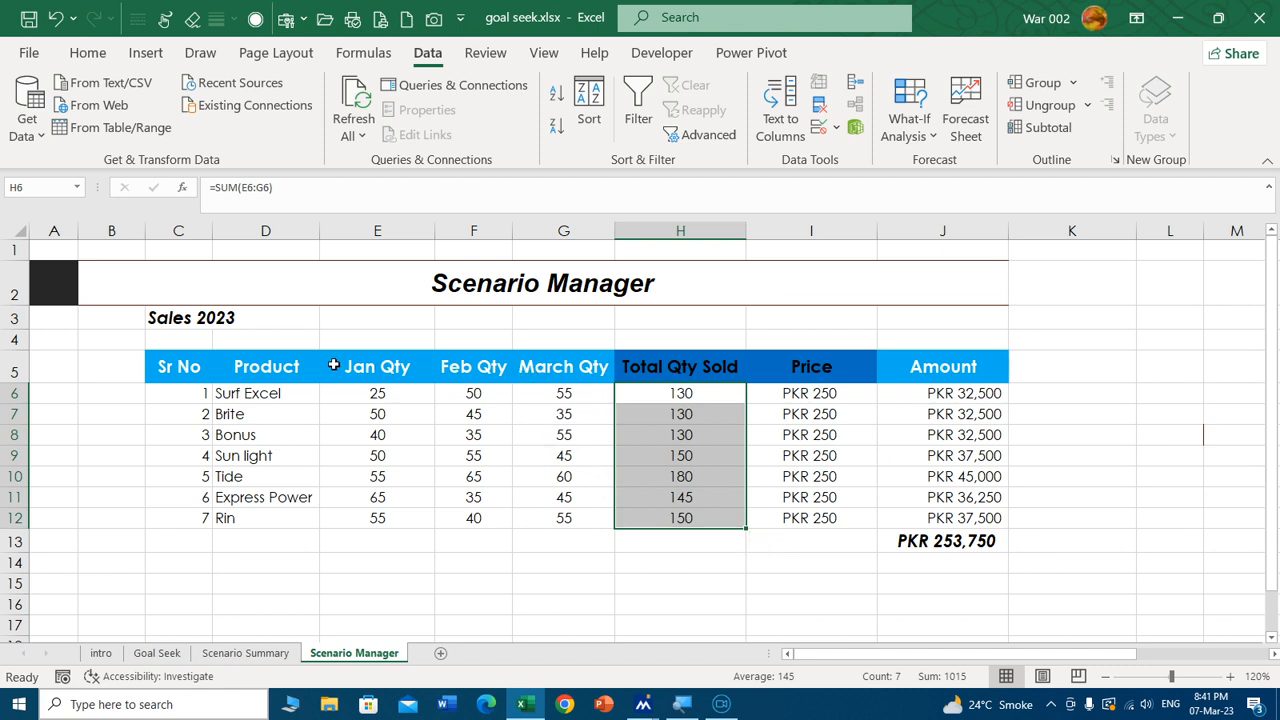
drag(334, 365, 580, 514)
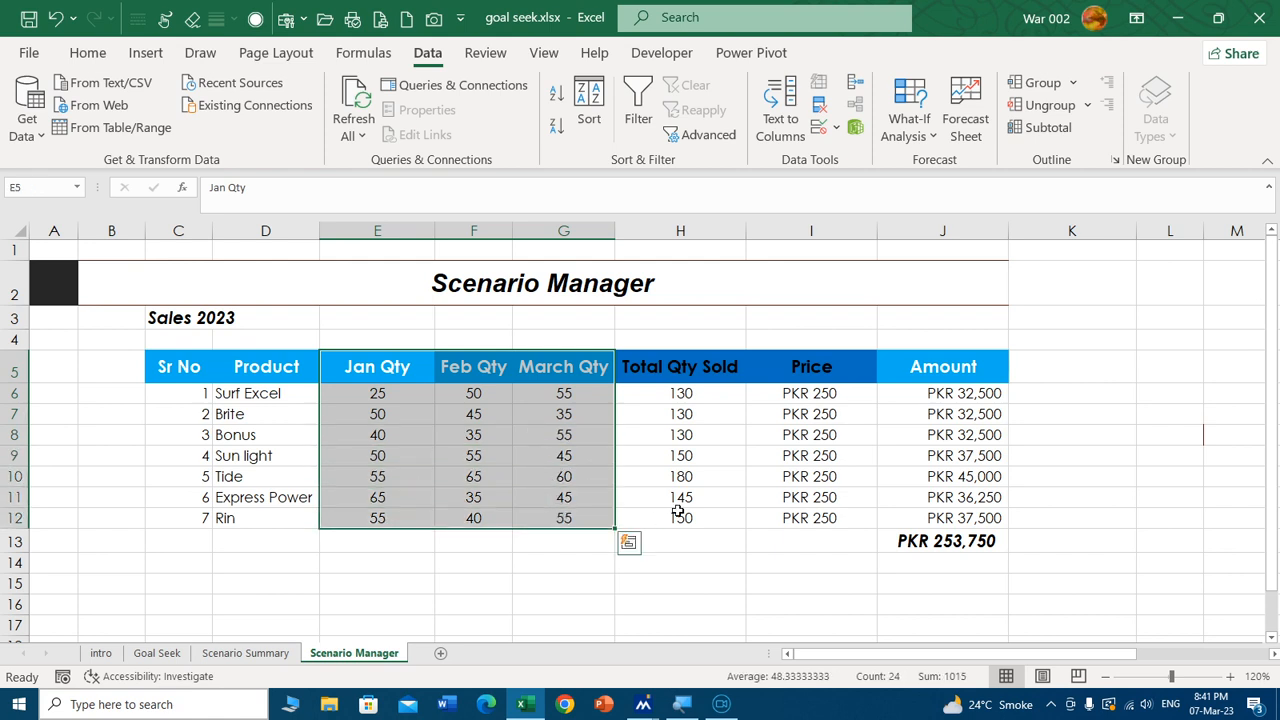
drag(680, 515, 680, 393)
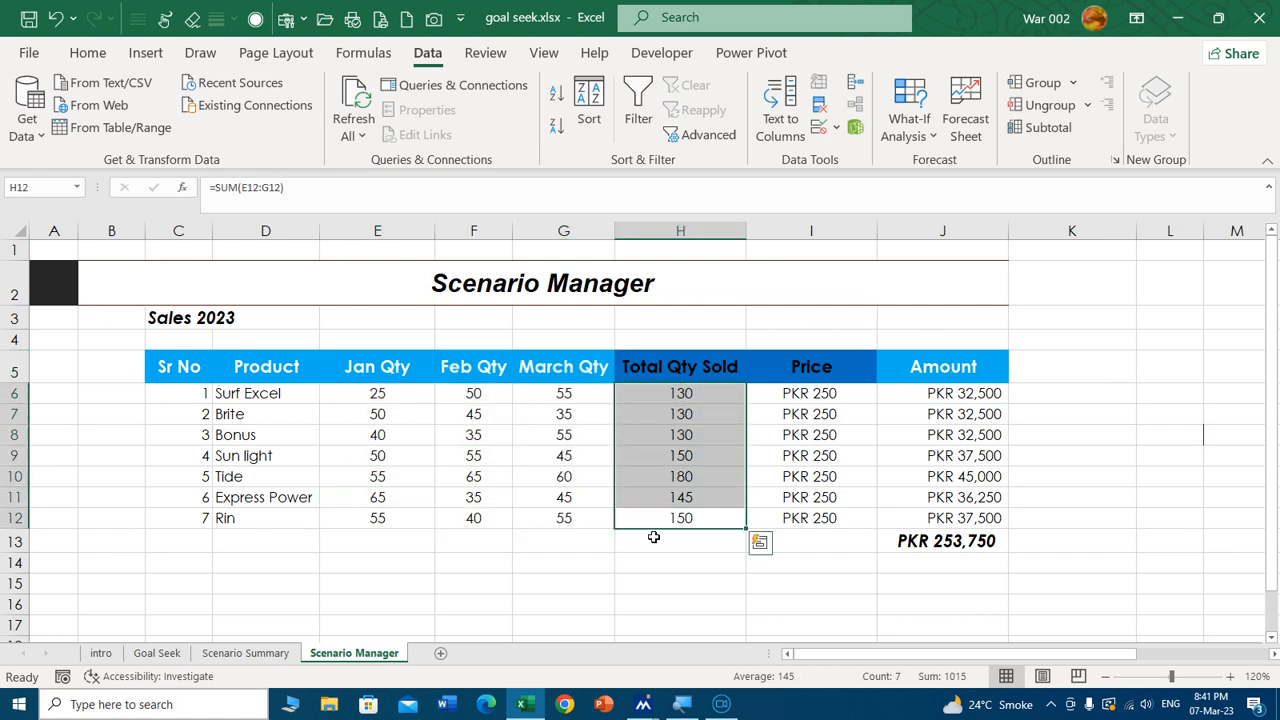
click(965, 546)
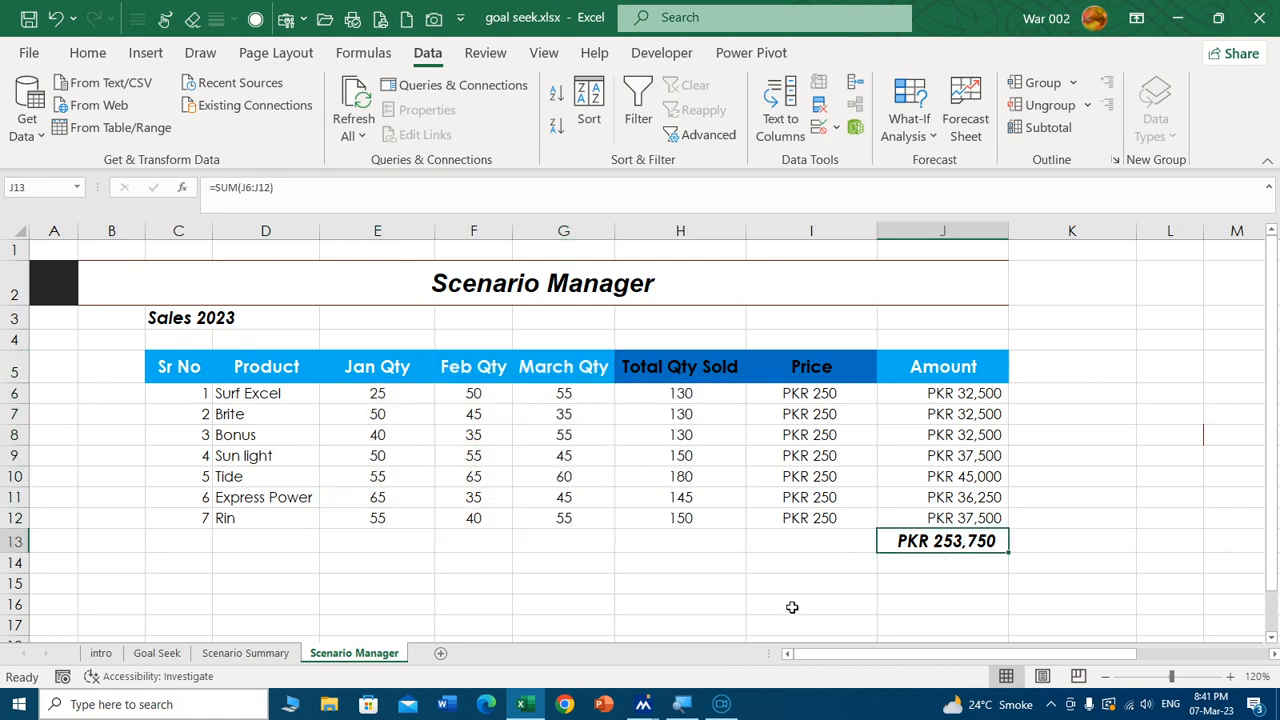
- Sum the Total Qty Sold column in cell H13 of the Scenario Manager sheet
click(679, 545)
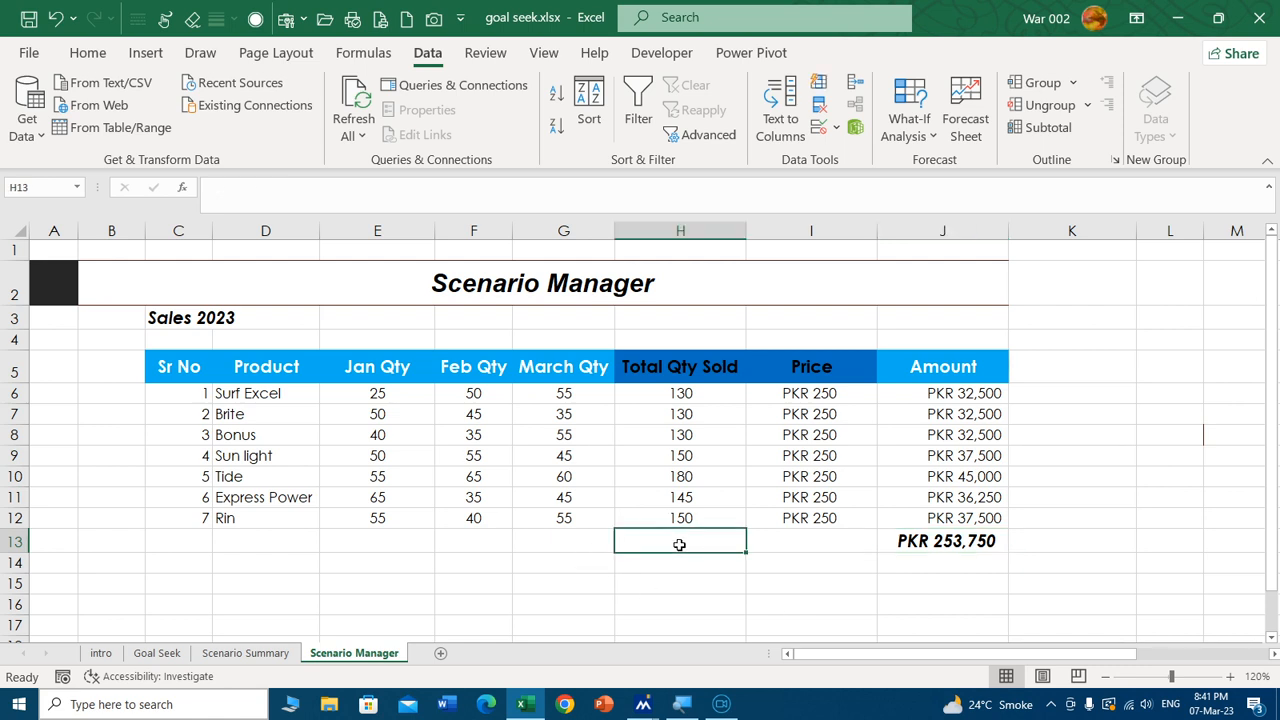
double_click(679, 545)
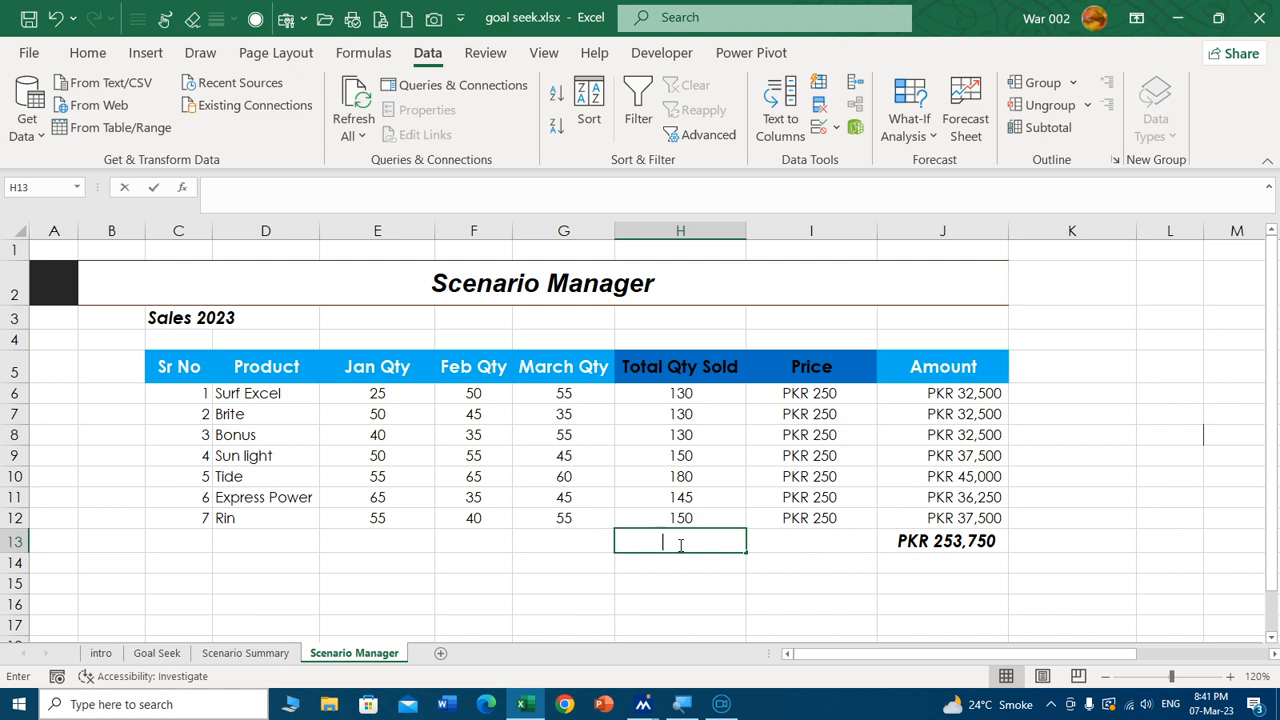
key(alt+equal)
key(Return)
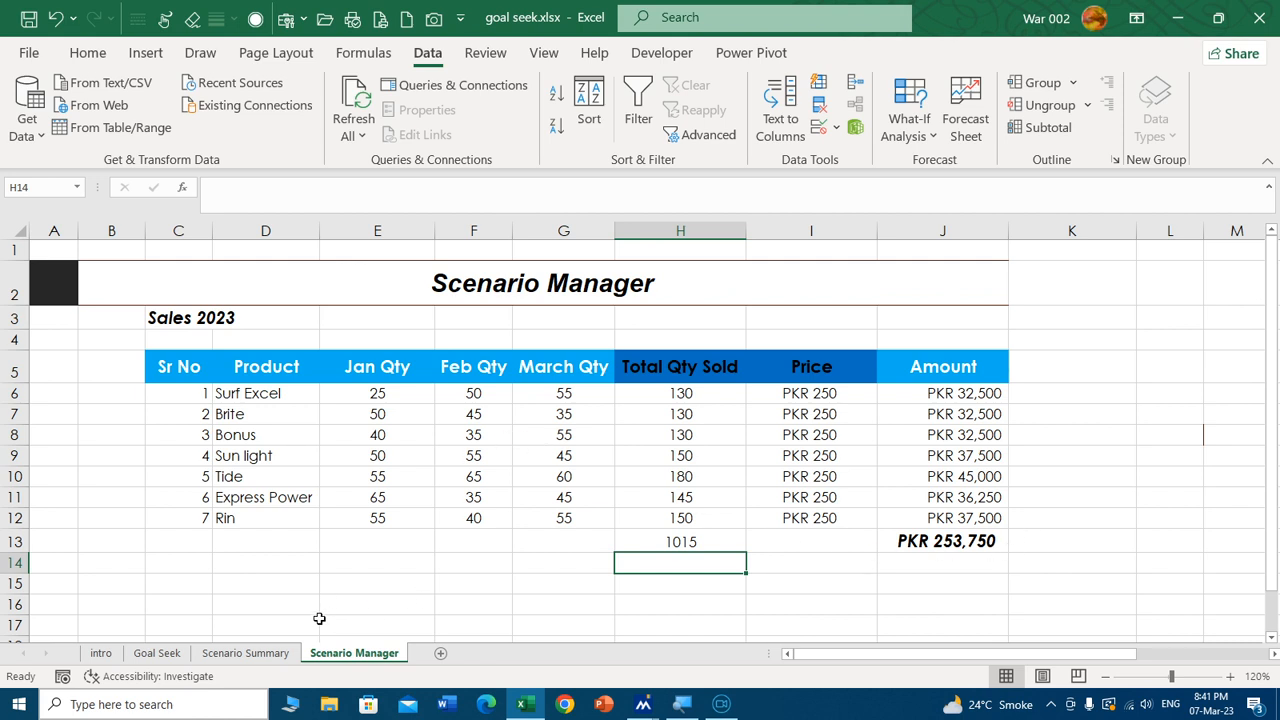
- Review the Goal Seek target, the Scenario Manager sheet and the Scenario Summary report, ending on the intro sheet
click(255, 653)
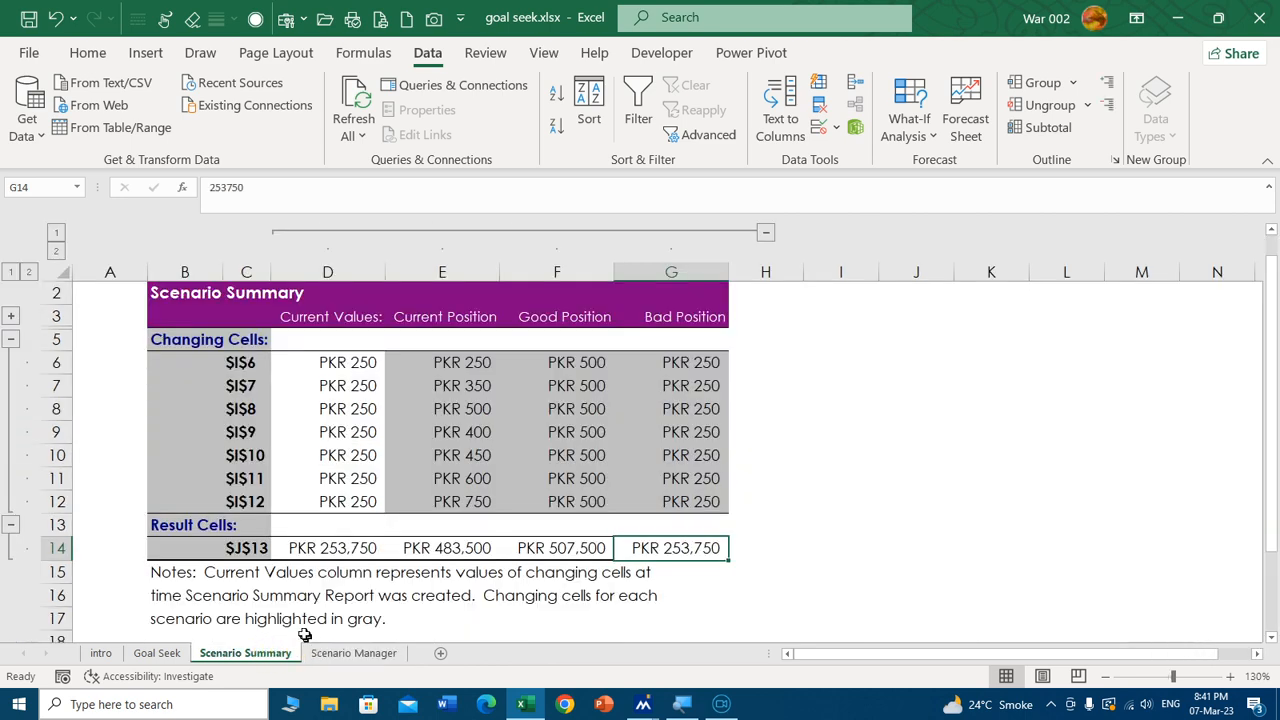
click(188, 654)
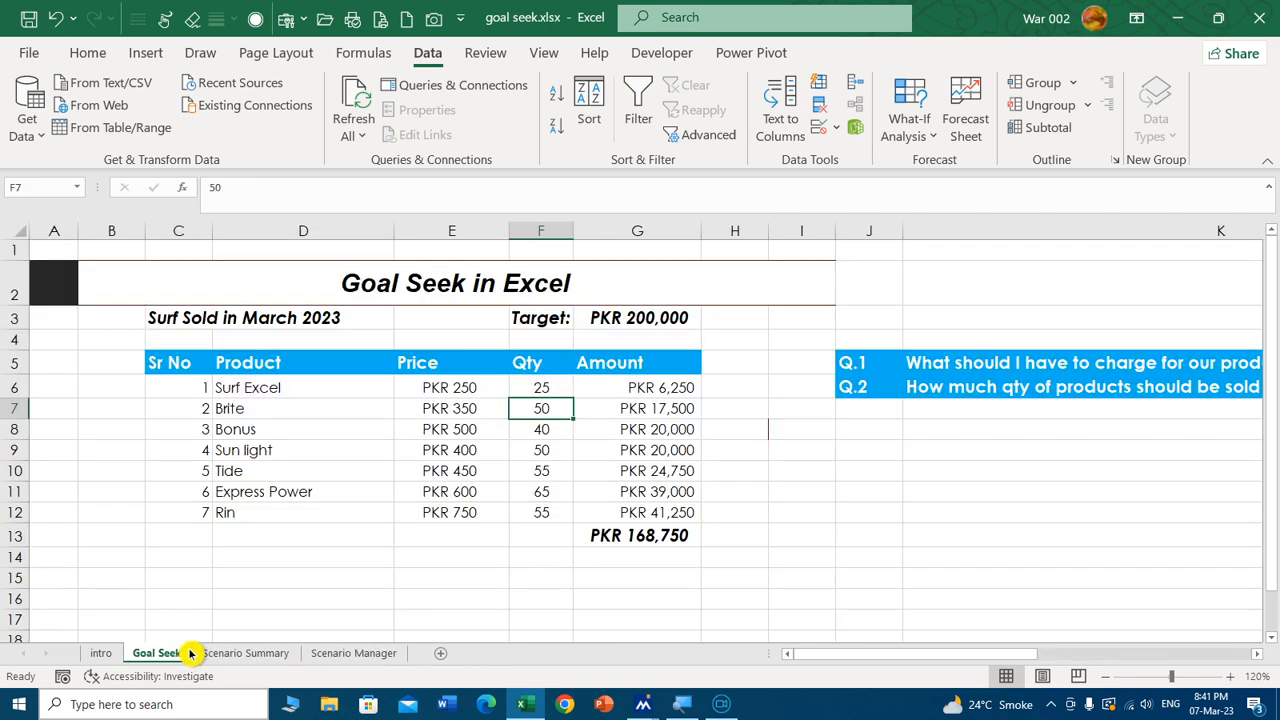
click(634, 326)
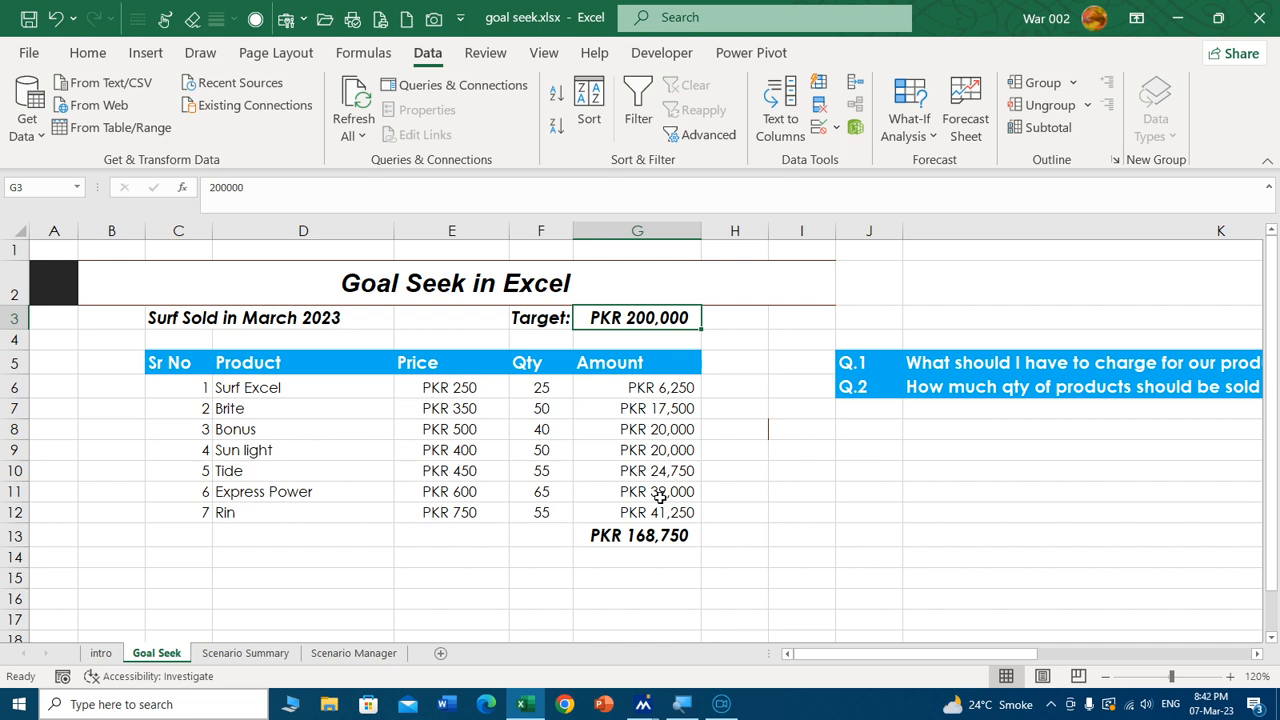
click(350, 655)
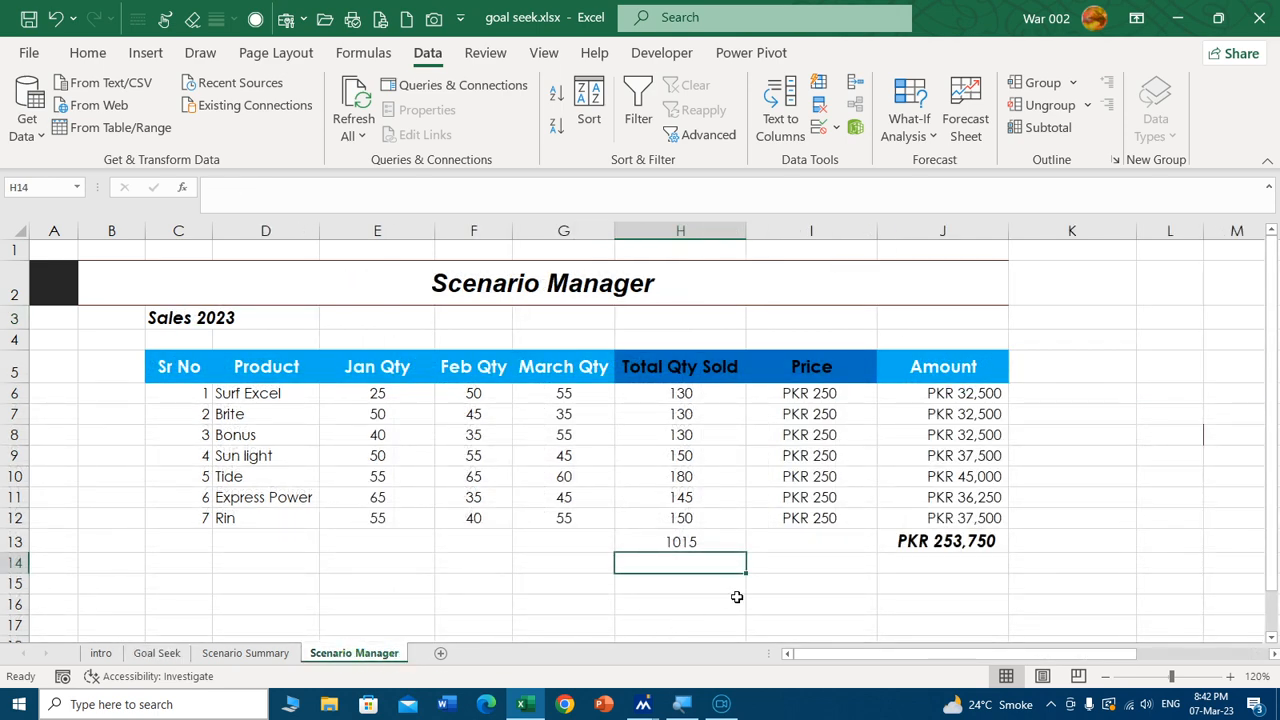
click(256, 655)
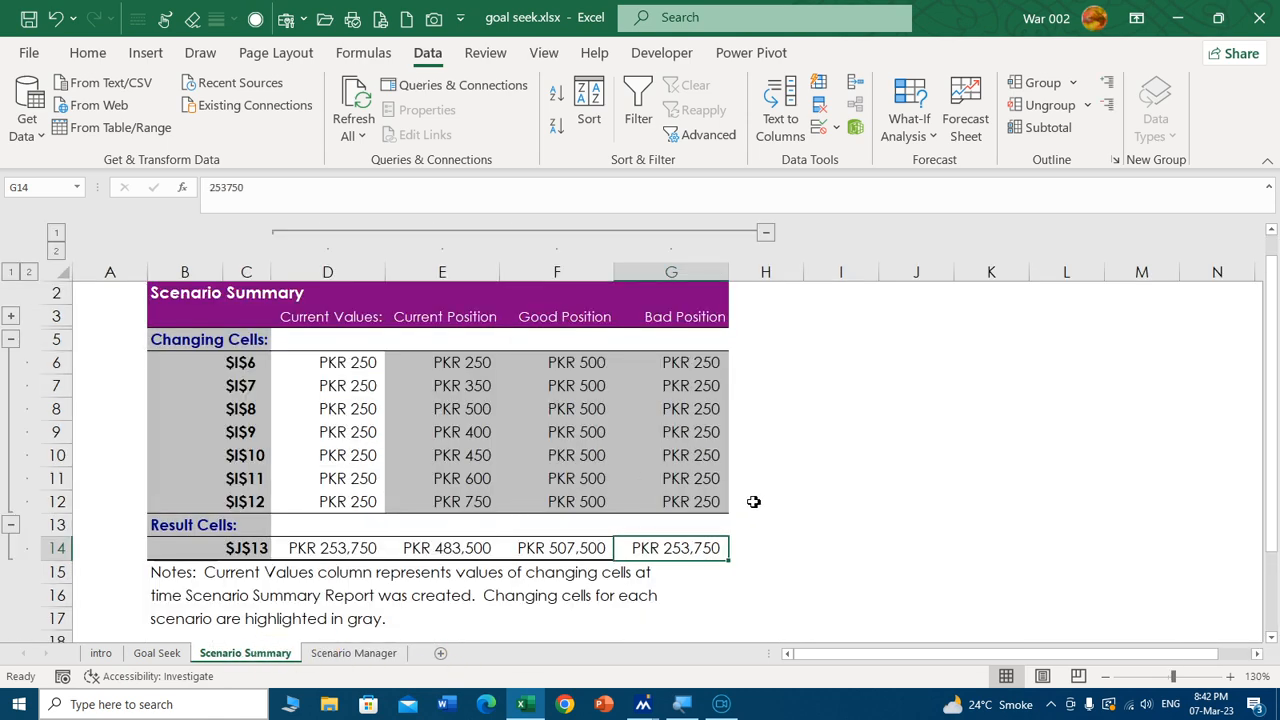
click(107, 653)
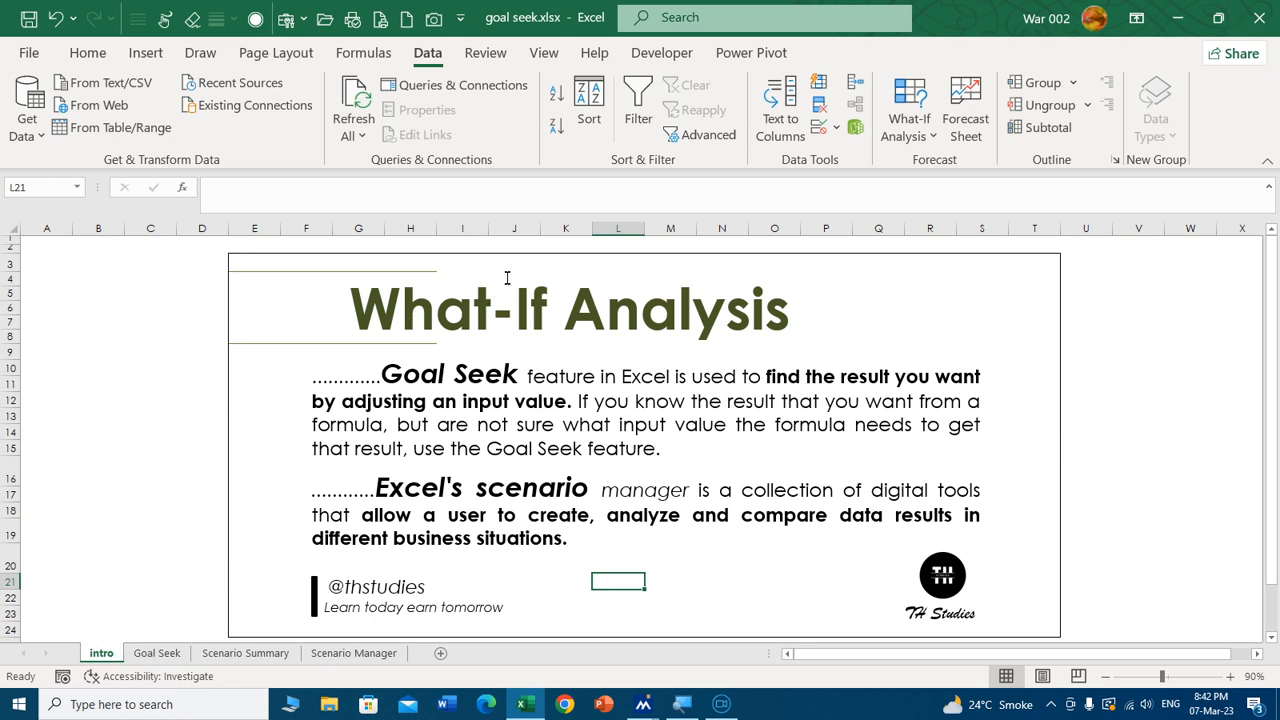